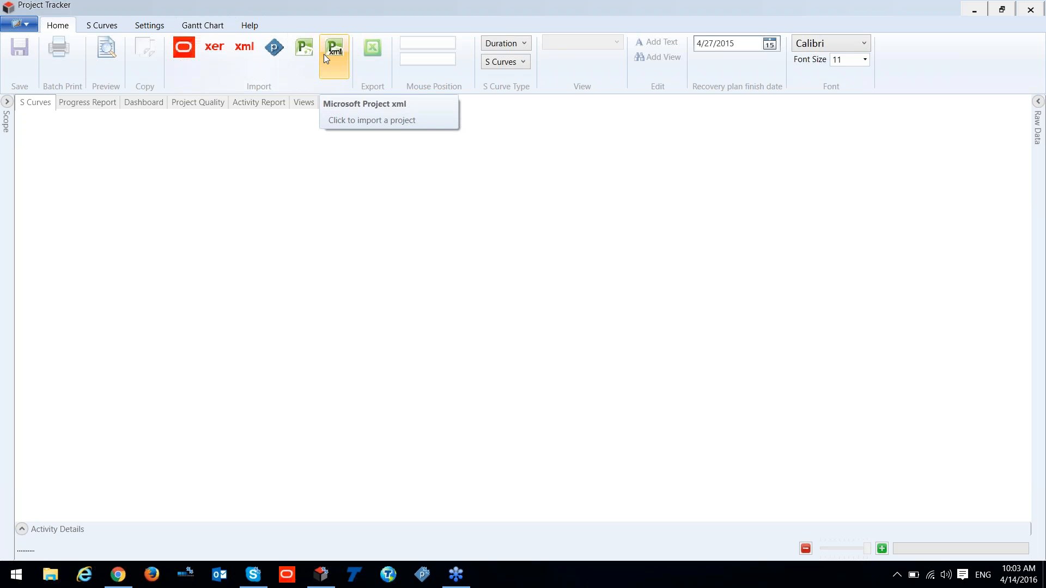
# Step: Import the preselected Primavera XER project with its ASAP baseline, using 8 default hours per day
pyautogui.click(217, 59)
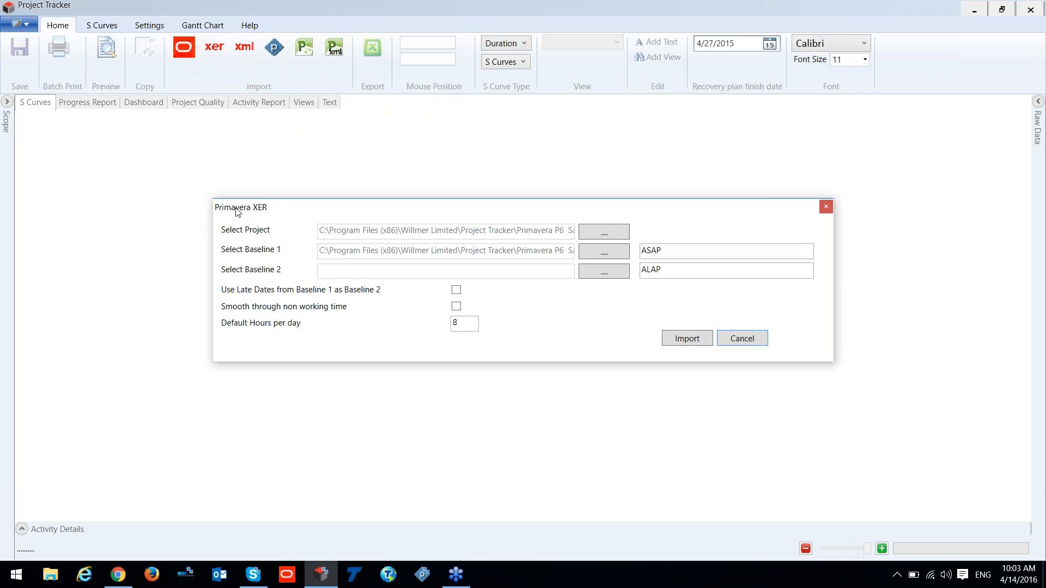
pyautogui.press('ctrl')
pyautogui.press('ctrl')
pyautogui.click(678, 340)
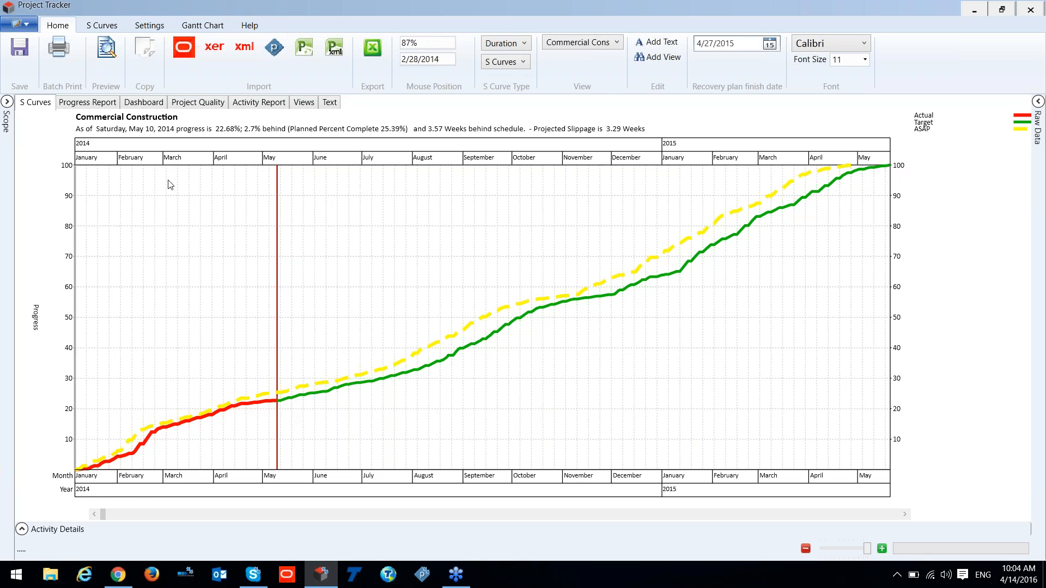
pyautogui.click(172, 480)
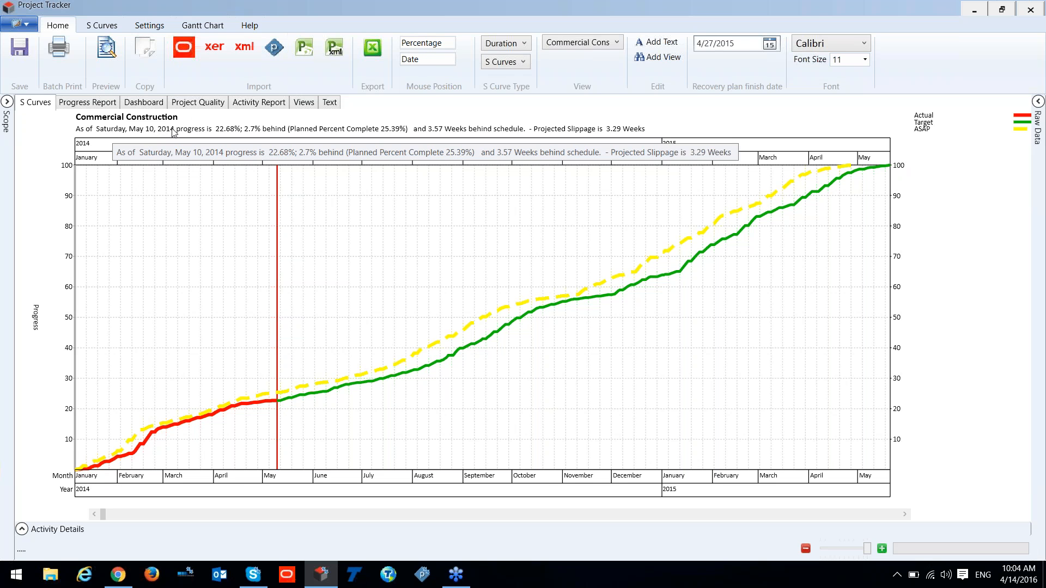
pyautogui.click(224, 134)
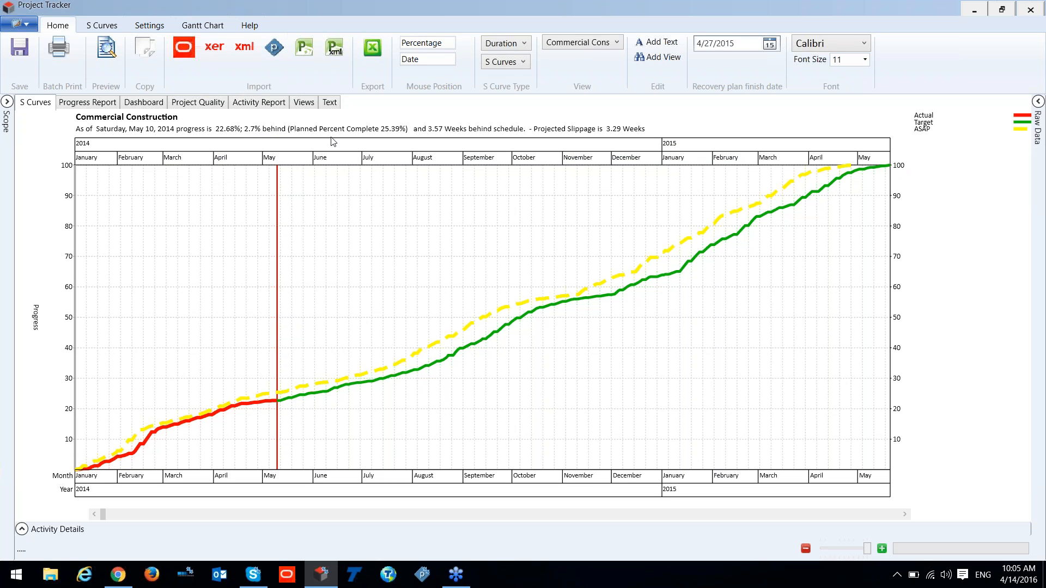
pyautogui.click(250, 136)
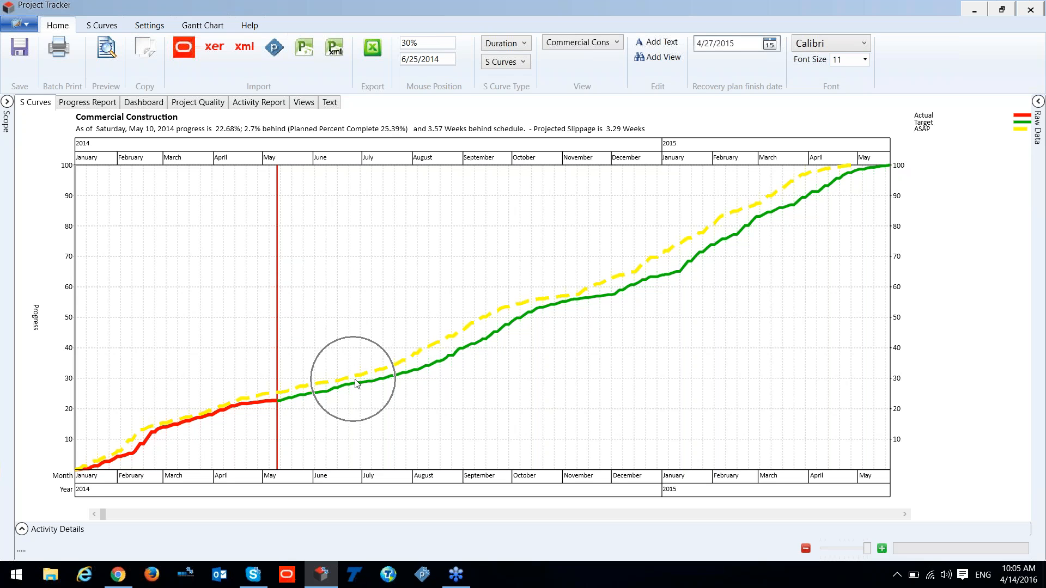
# Step: Show the forecast line on the S curve chart and increase its width
pyautogui.click(139, 26)
pyautogui.click(109, 26)
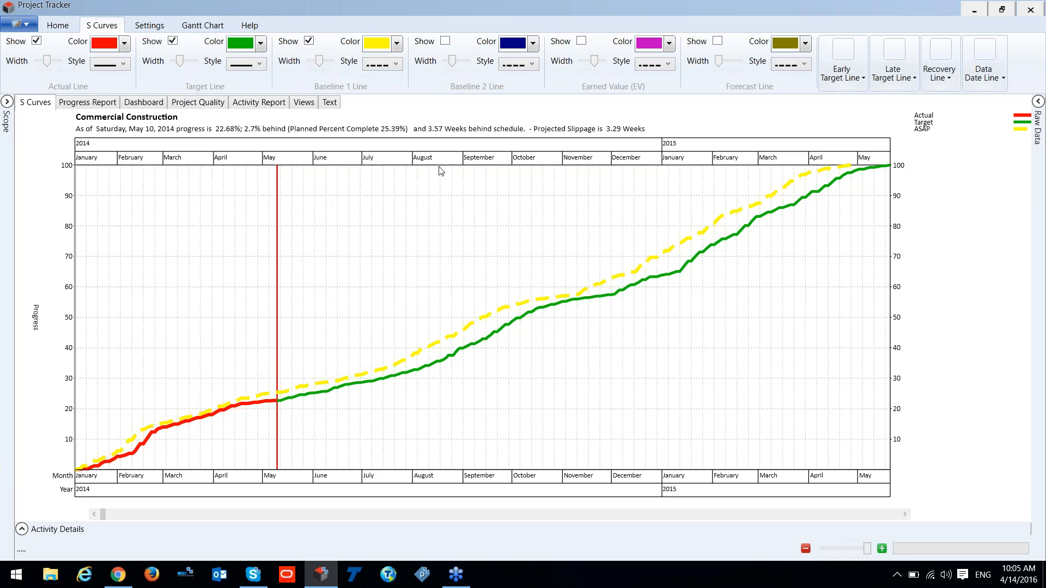
pyautogui.click(718, 41)
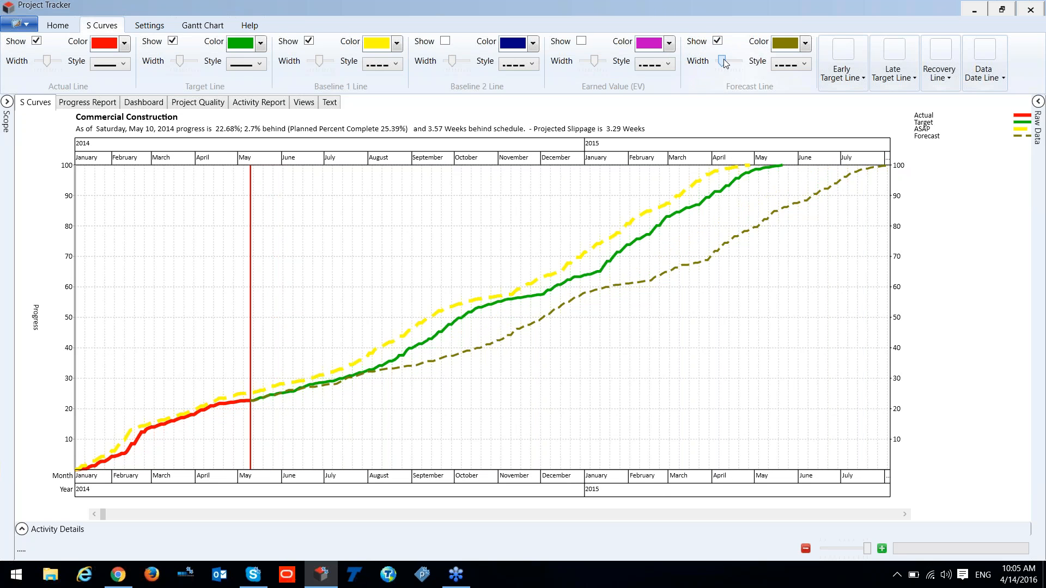
pyautogui.moveTo(724, 61); pyautogui.dragTo(725, 60)
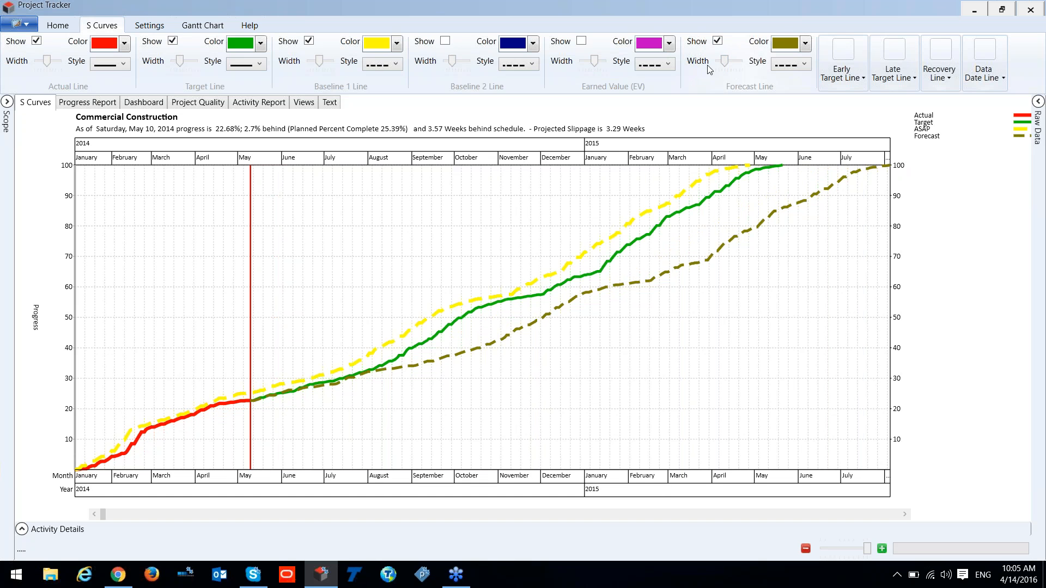
# Step: Set the forecast line's style to solid and its color to blue
pyautogui.click(800, 66)
pyautogui.click(801, 77)
pyautogui.click(805, 43)
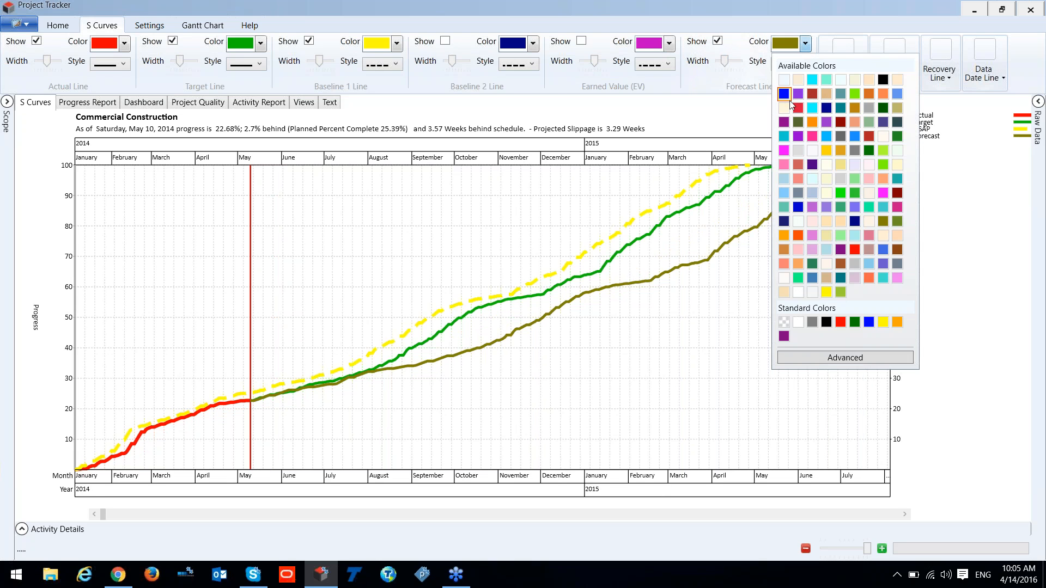
pyautogui.click(784, 94)
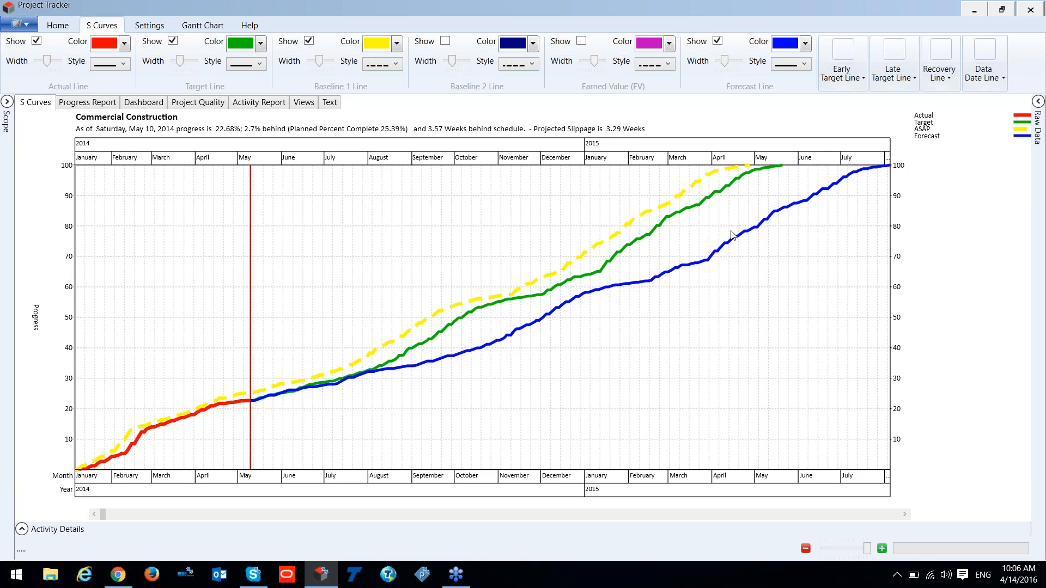
# Step: Show the recovery line on the S curve chart and make it slightly thicker
pyautogui.press('ctrl')
pyautogui.press('ctrl')
pyautogui.click(945, 83)
pyautogui.click(943, 101)
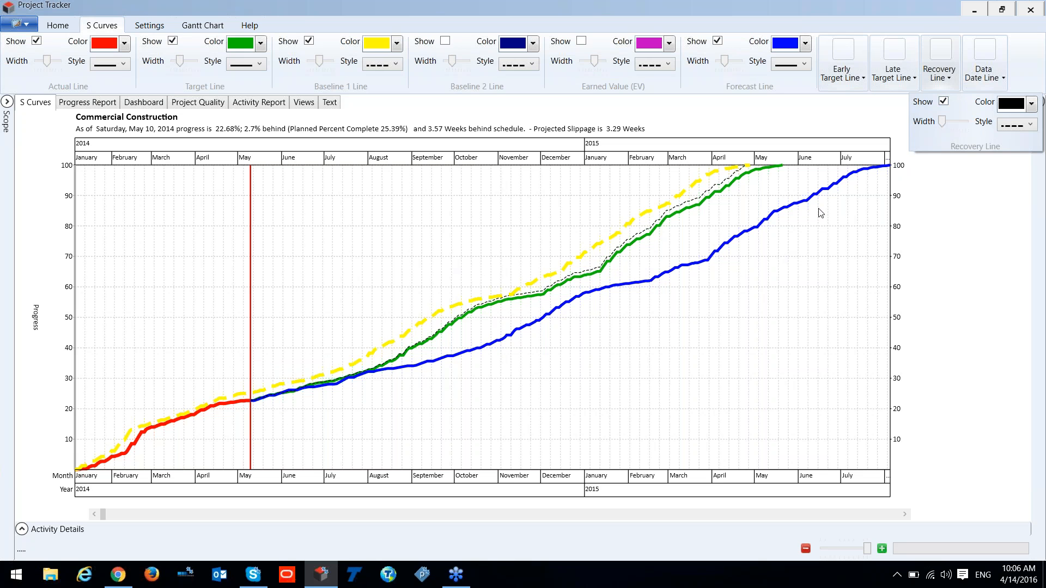
pyautogui.moveTo(945, 122); pyautogui.dragTo(951, 123)
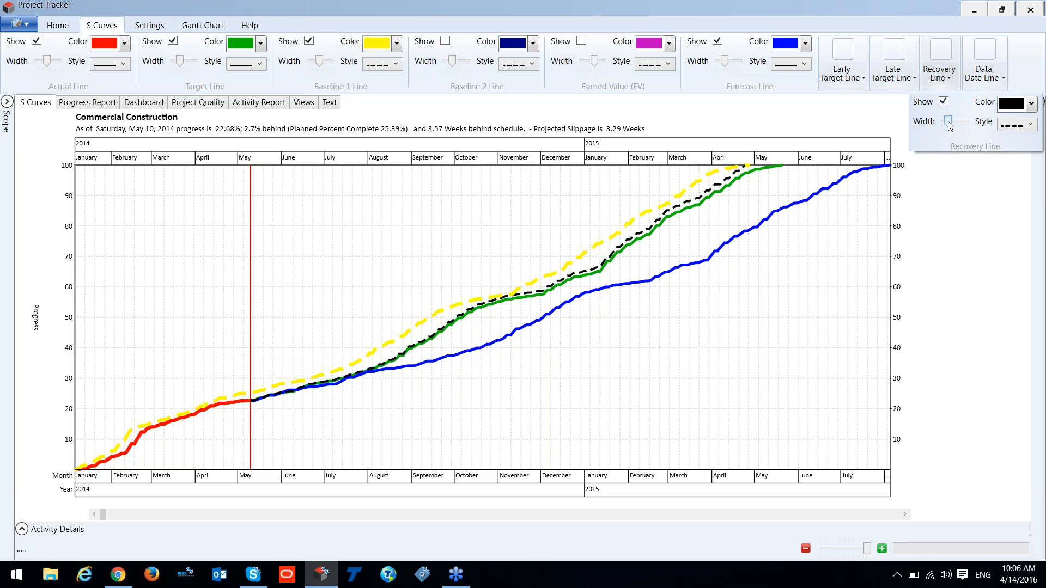
pyautogui.moveTo(949, 123); pyautogui.dragTo(945, 124)
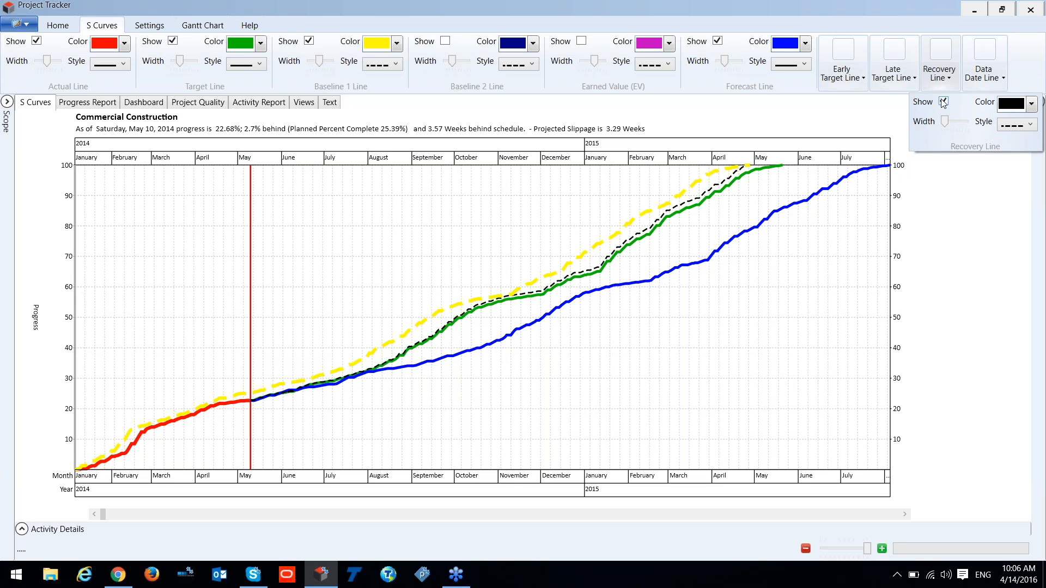
# Step: Hide both the recovery line and the forecast line from the chart
pyautogui.click(944, 101)
pyautogui.click(716, 42)
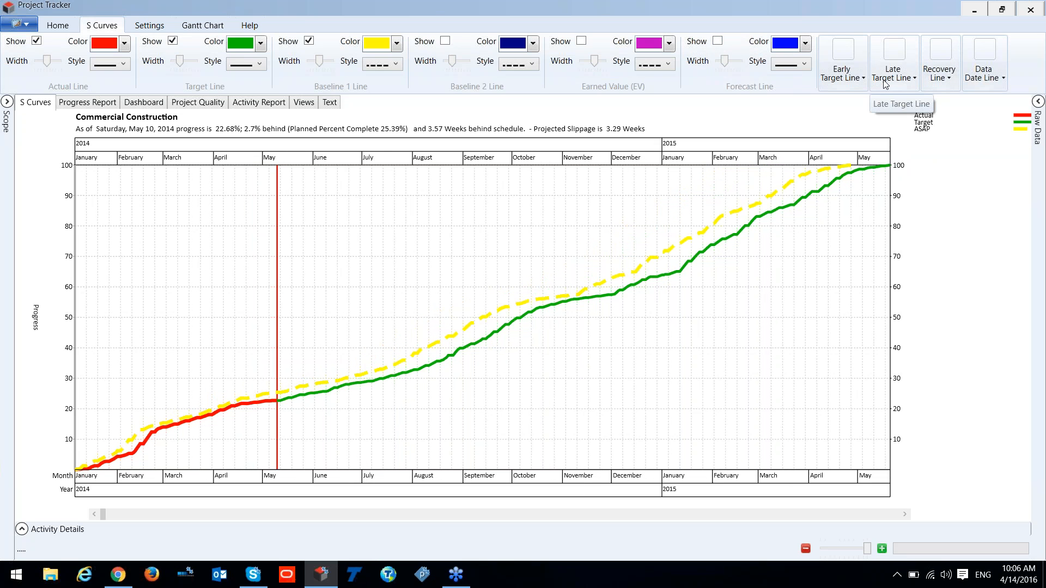
# Step: Show the early target line and the late target line, and increase the width of both
pyautogui.click(847, 77)
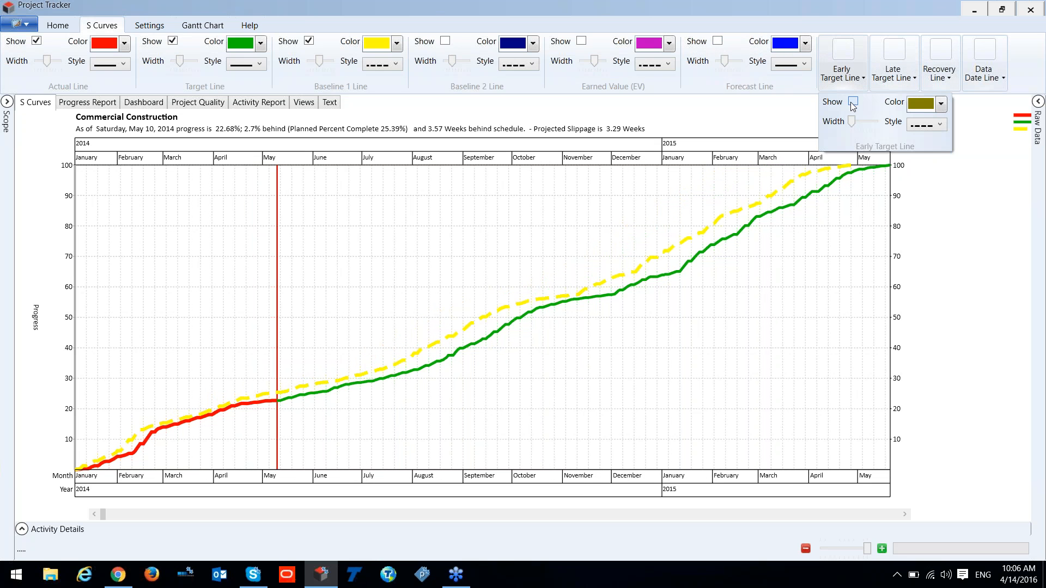
pyautogui.click(900, 80)
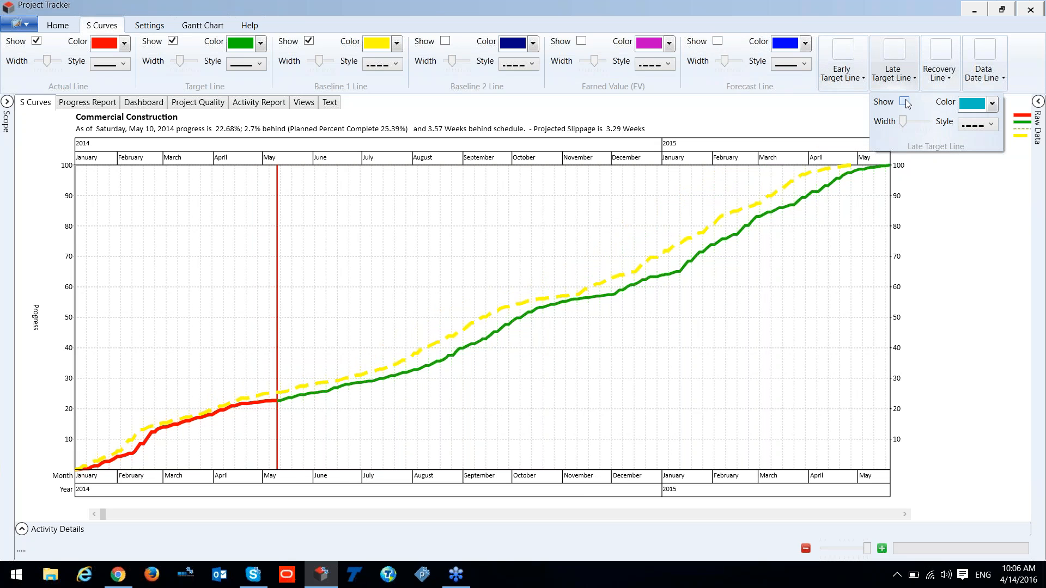
pyautogui.click(905, 102)
pyautogui.click(907, 123)
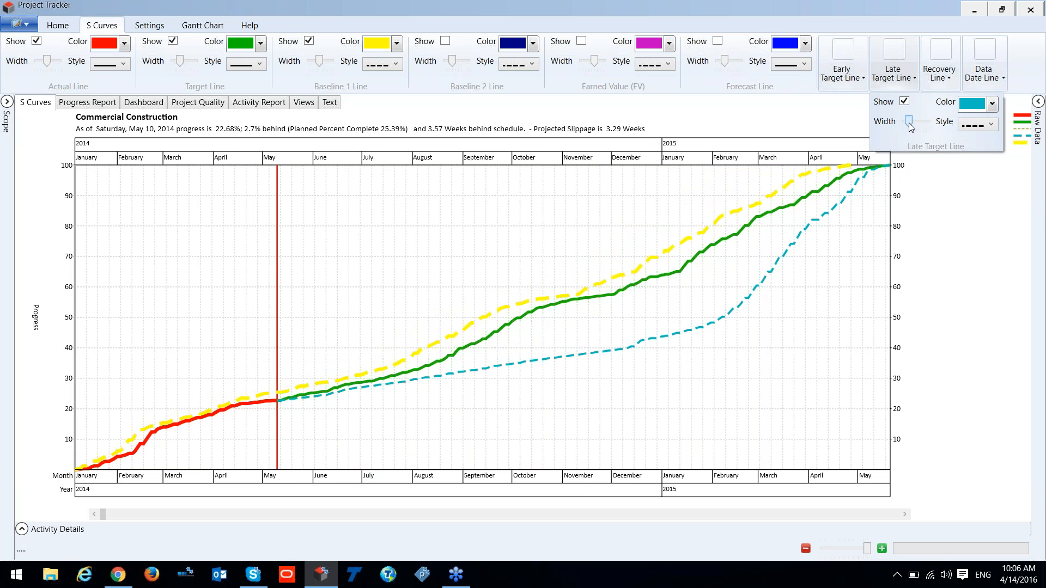
pyautogui.click(864, 79)
pyautogui.moveTo(854, 122); pyautogui.dragTo(860, 125)
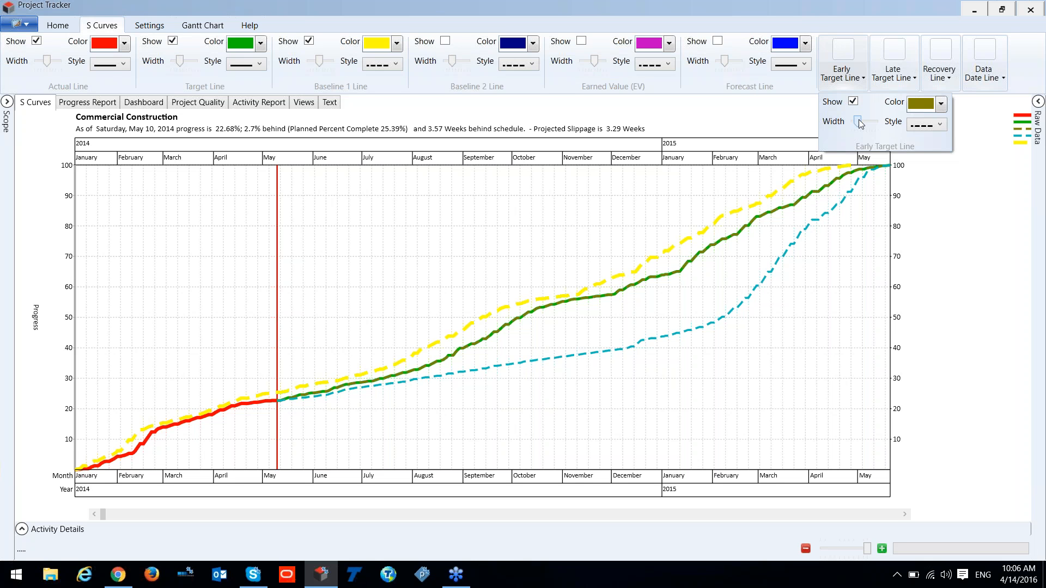
pyautogui.click(279, 401)
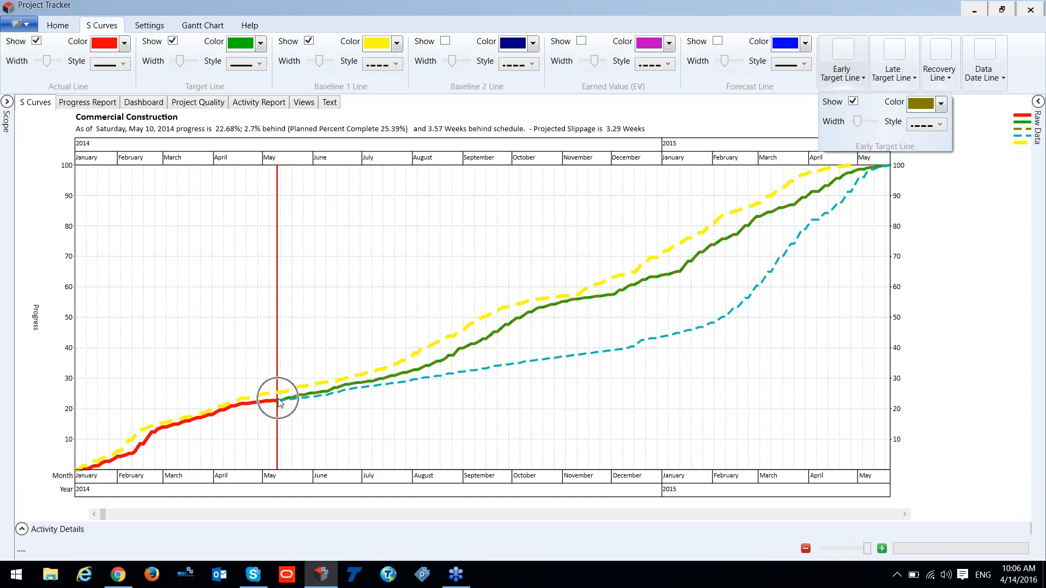
# Step: Hide the early target line and the late target line from the chart
pyautogui.click(854, 102)
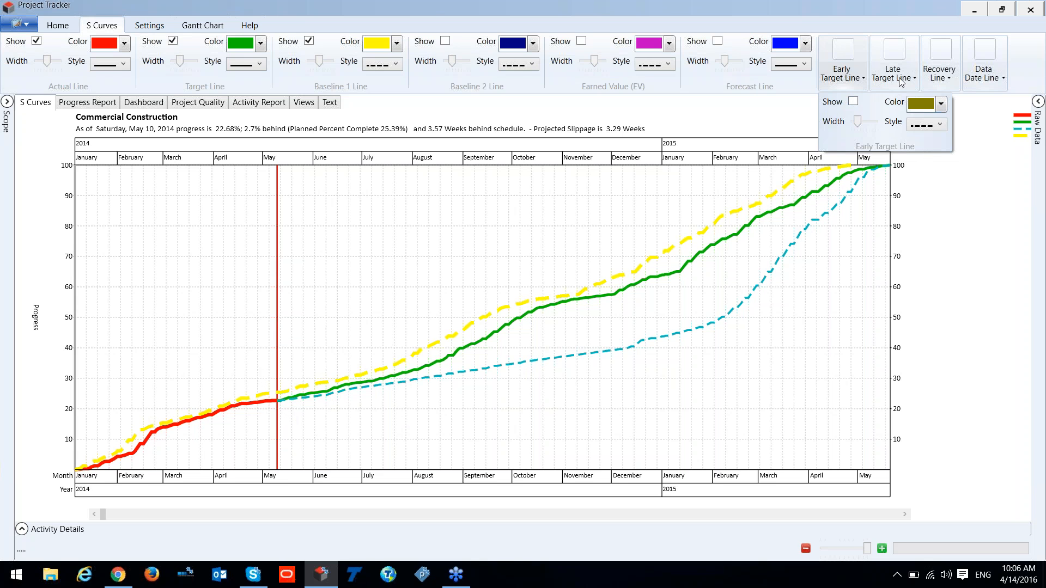
pyautogui.click(854, 102)
pyautogui.click(890, 80)
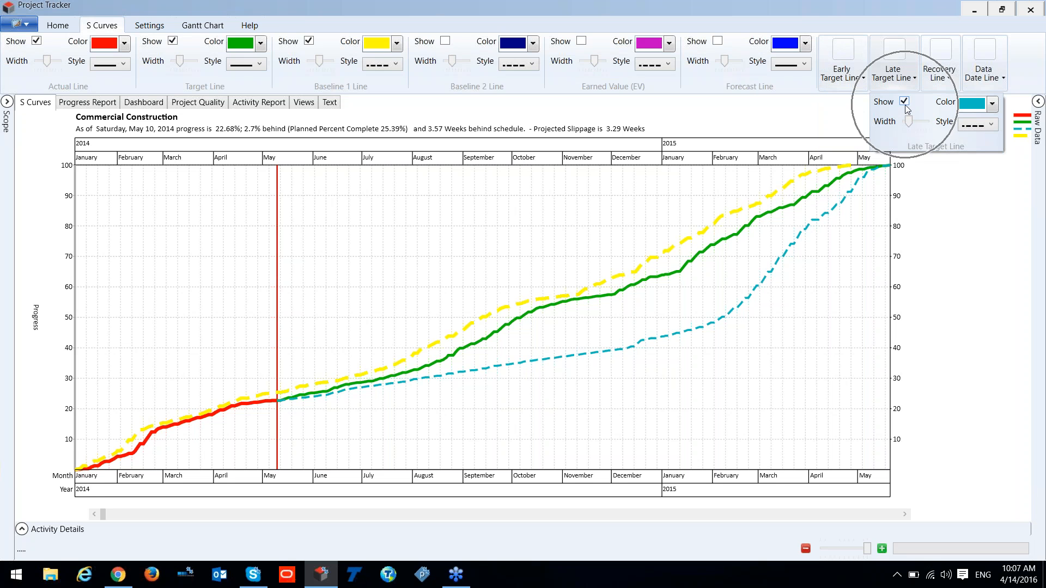
pyautogui.click(905, 104)
pyautogui.click(905, 104)
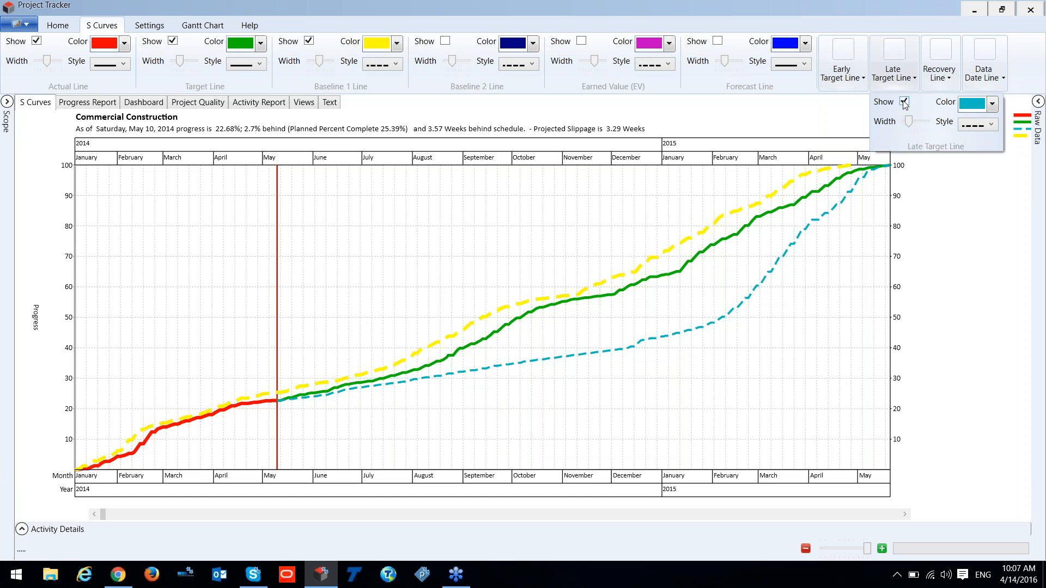
pyautogui.click(904, 102)
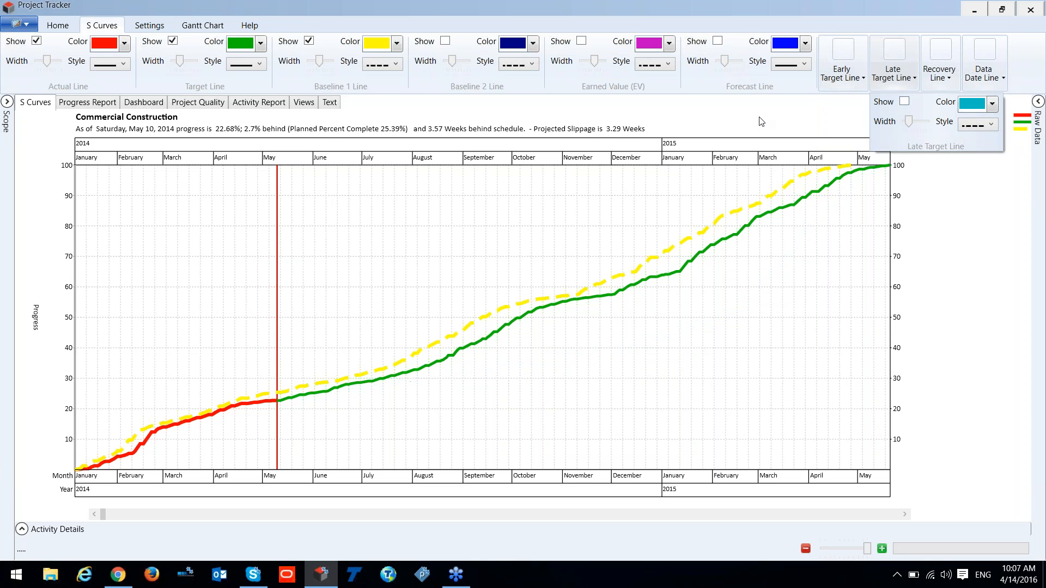
pyautogui.click(750, 117)
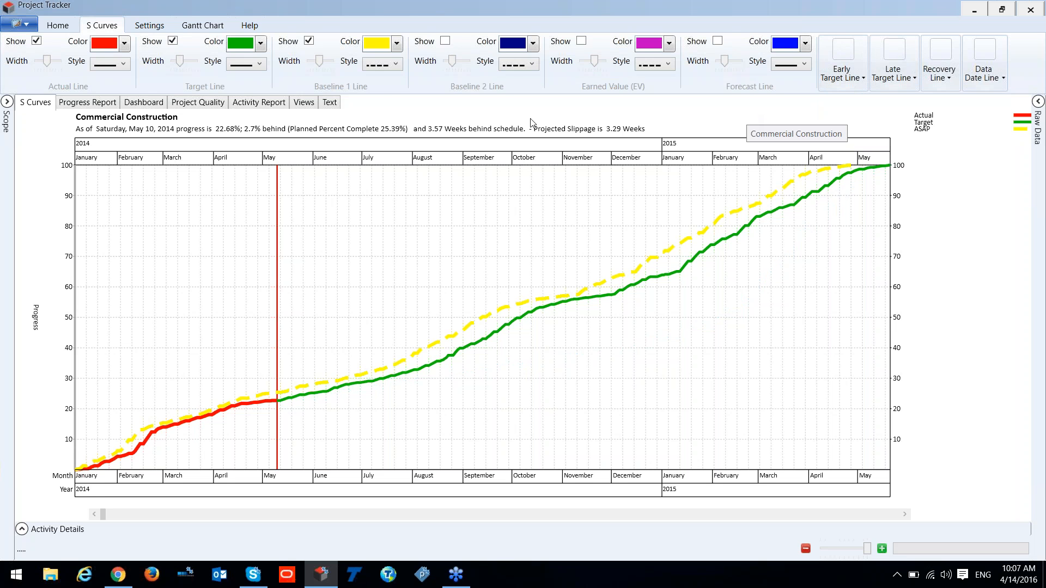
# Step: Review the available S curve types and keep Duration selected
pyautogui.click(56, 25)
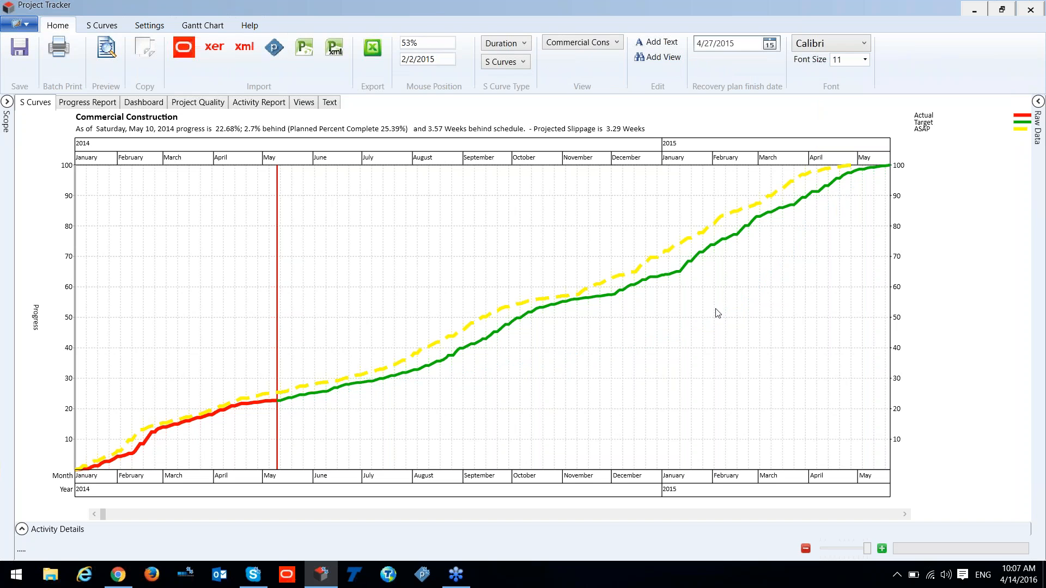
pyautogui.click(515, 43)
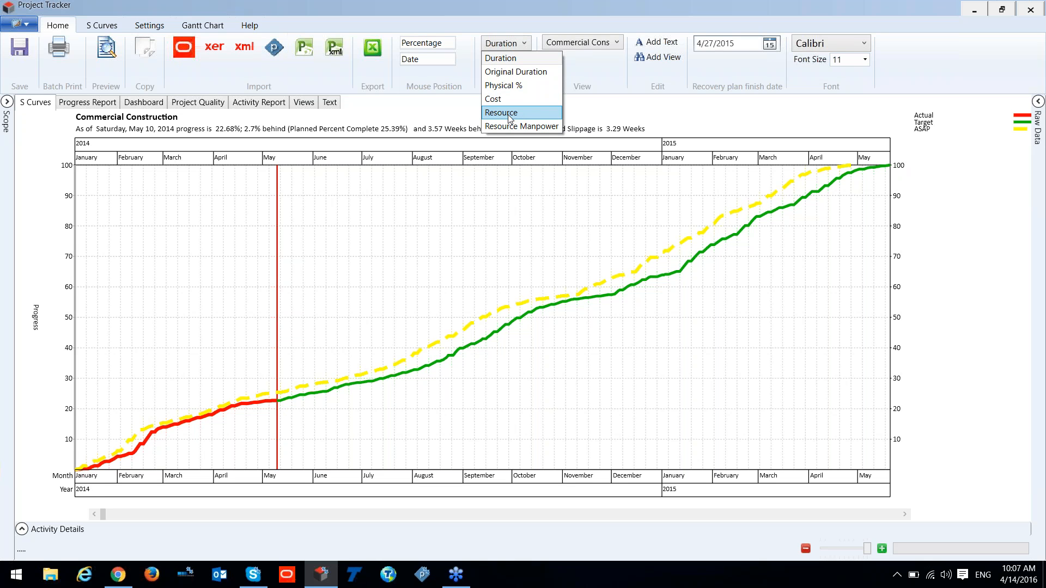
pyautogui.click(510, 59)
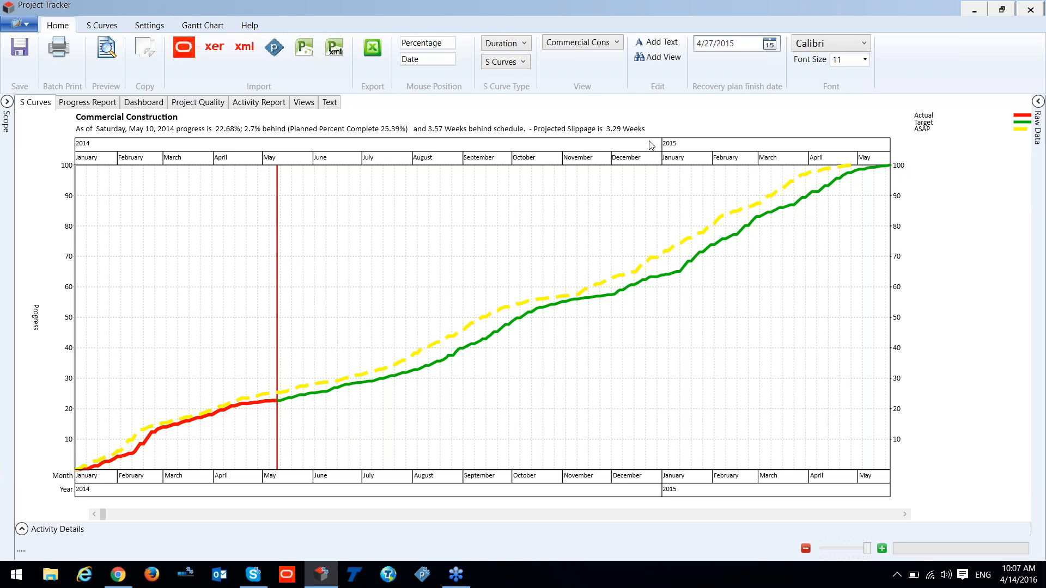
# Step: Try the Apply Weightings option in the general options and turn it back off
pyautogui.click(152, 25)
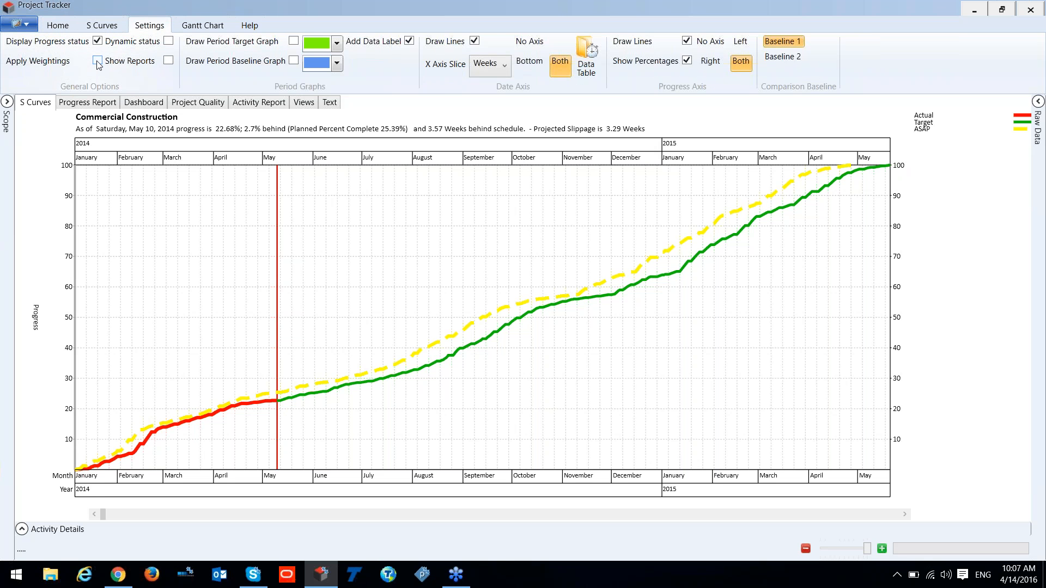
pyautogui.click(98, 61)
pyautogui.click(98, 61)
# Step: Change the S curve type to Cost
pyautogui.click(57, 25)
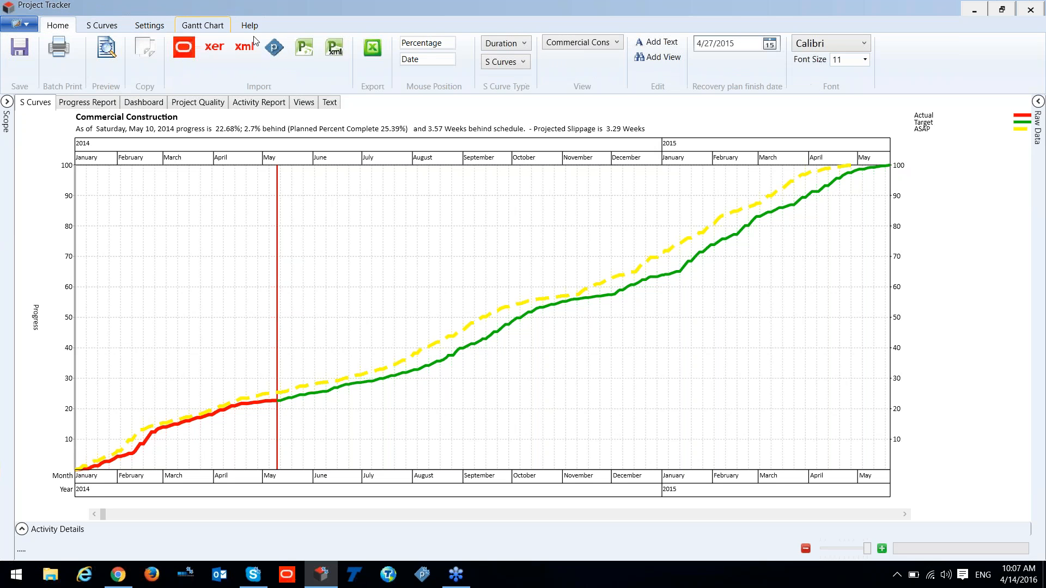
pyautogui.click(521, 44)
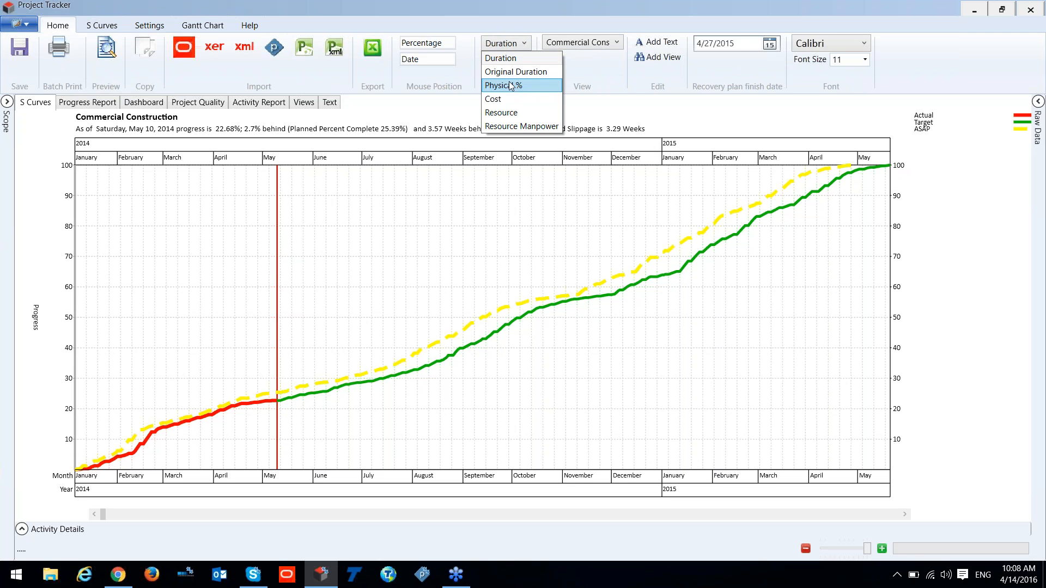
pyautogui.click(507, 97)
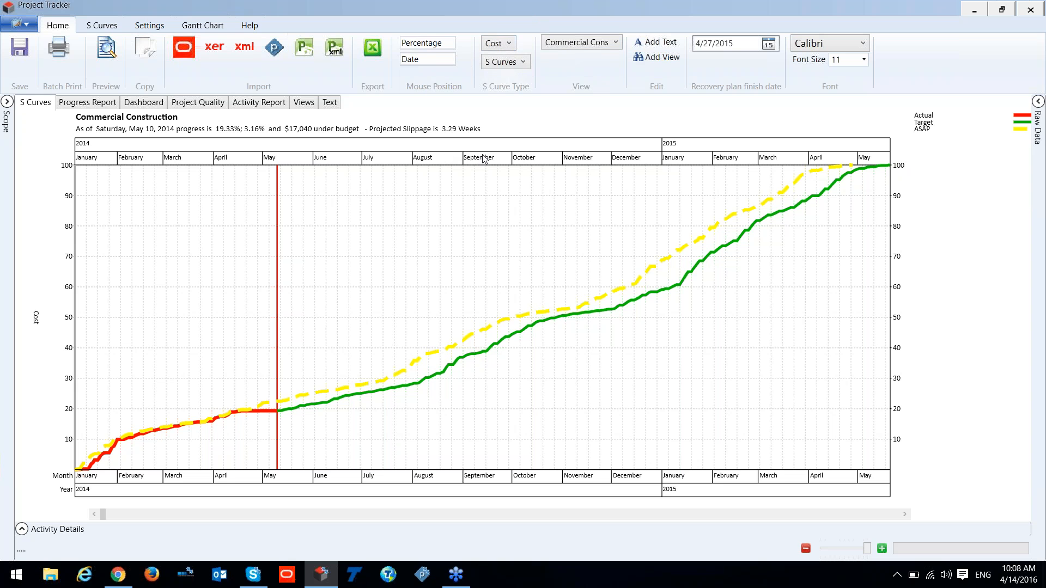
pyautogui.click(295, 134)
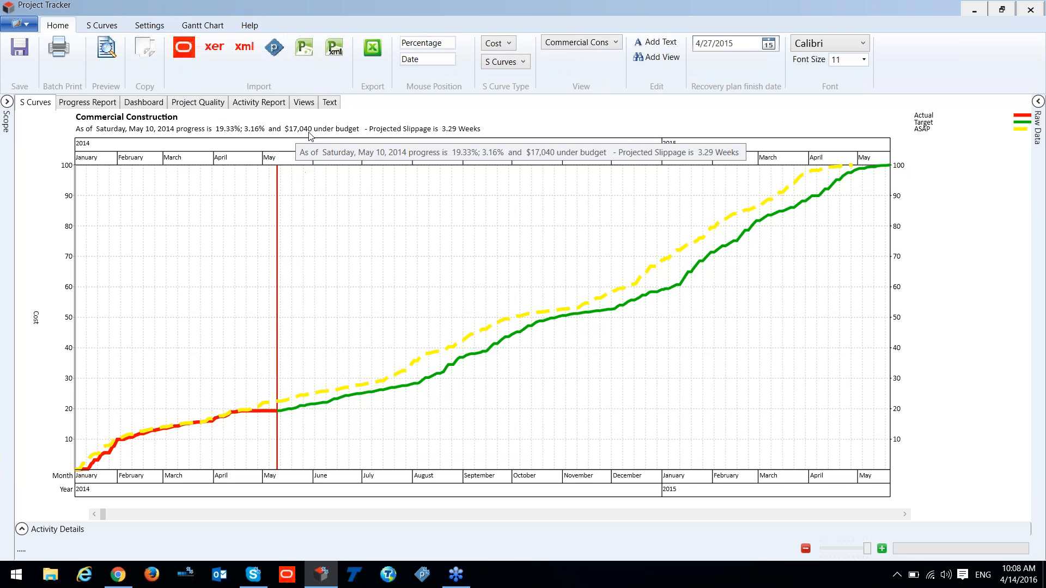
pyautogui.click(338, 137)
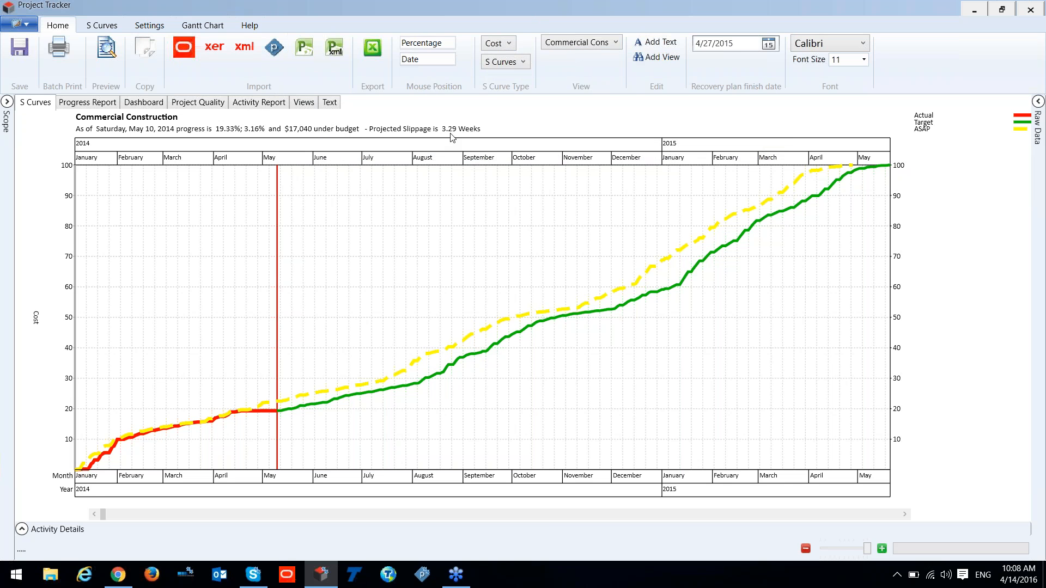
pyautogui.press('ctrl')
pyautogui.press('ctrl')
pyautogui.press('ctrl')
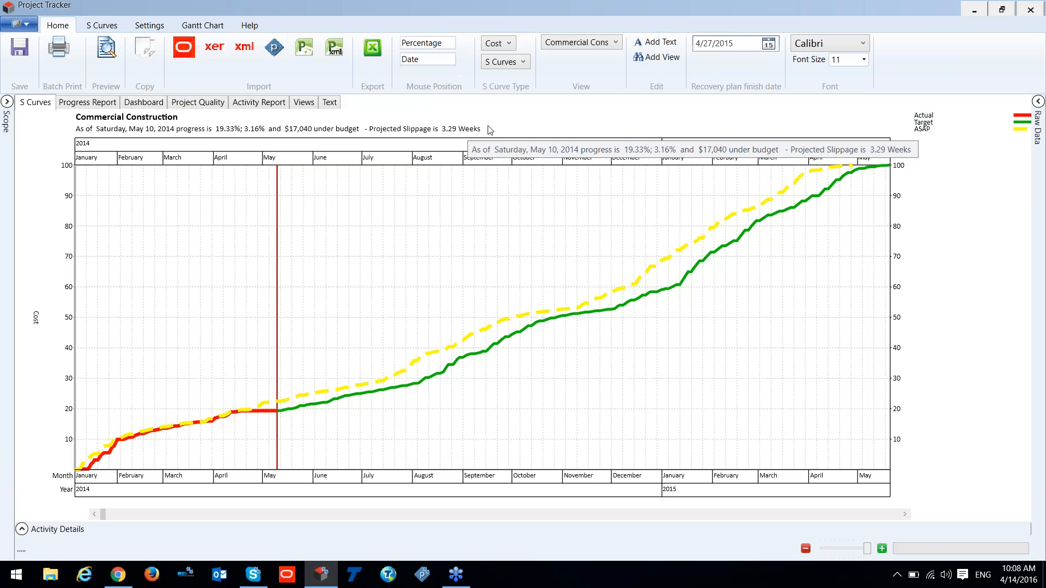
# Step: Change the S curve type to Resource
pyautogui.click(503, 48)
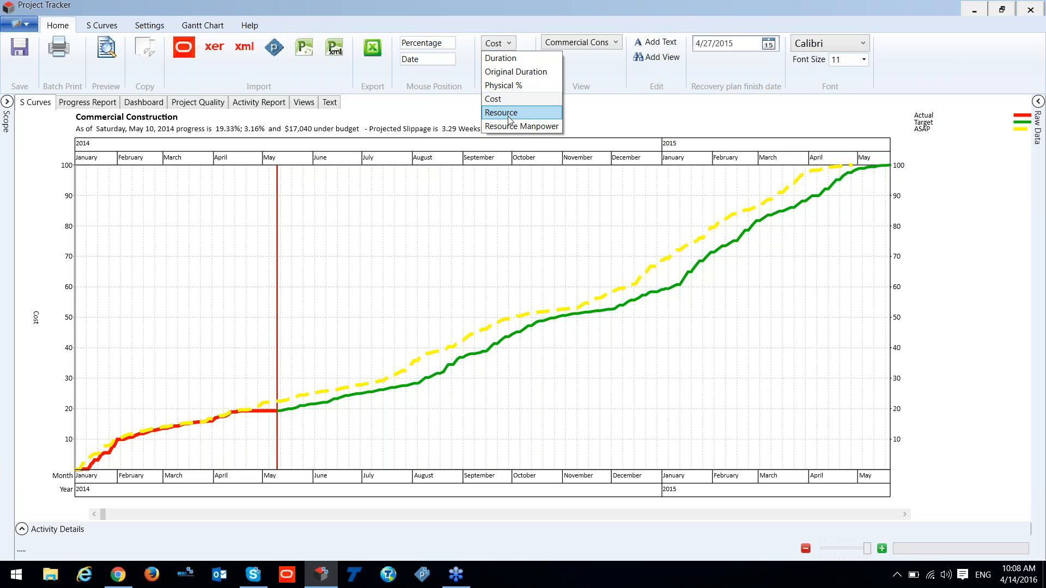
pyautogui.click(501, 110)
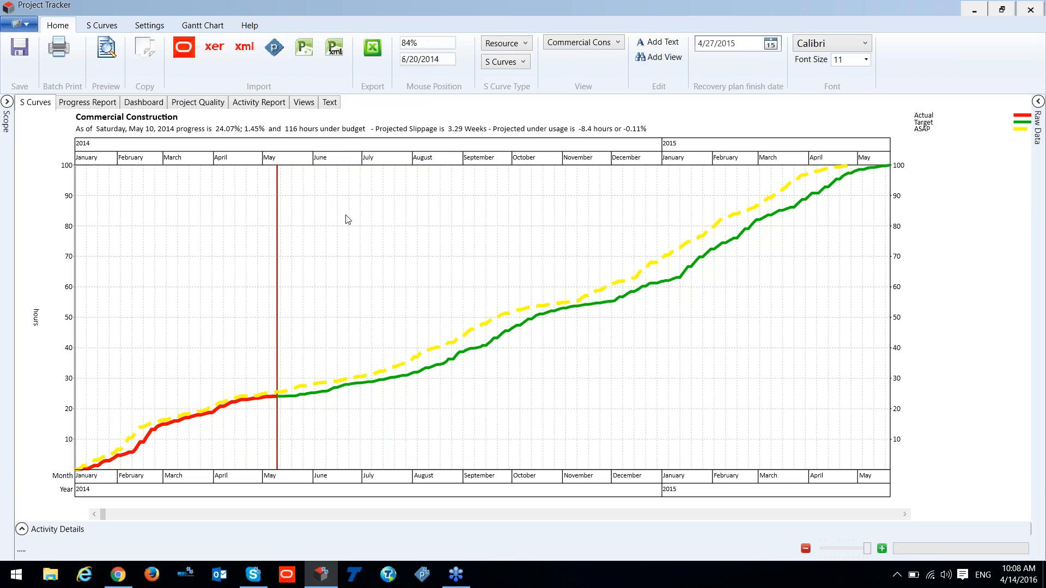
# Step: Show the scope filters and expand Commercial Construction and its 3 - story Office Building branch
pyautogui.click(7, 103)
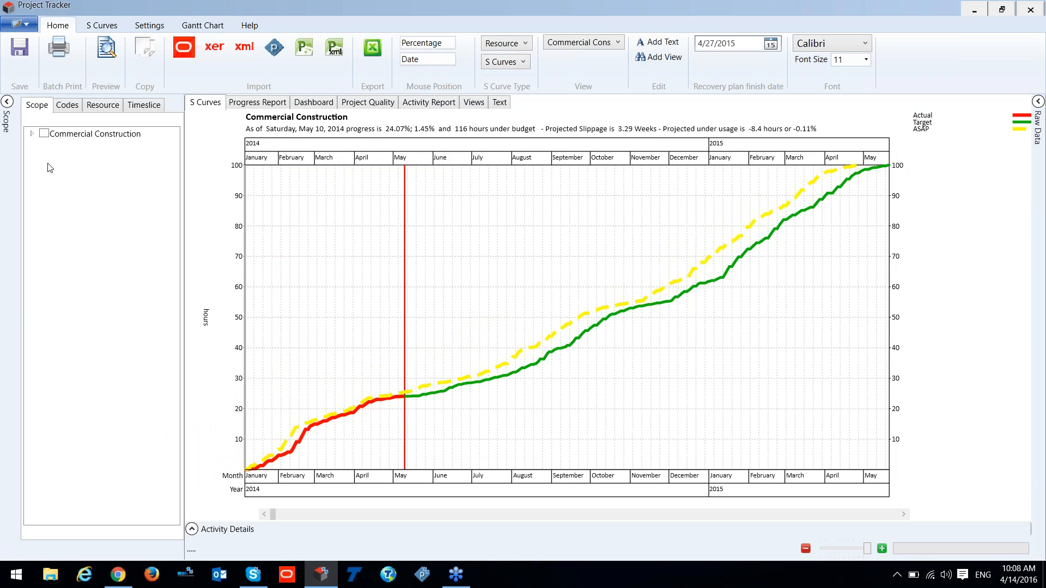
pyautogui.click(31, 135)
pyautogui.click(45, 146)
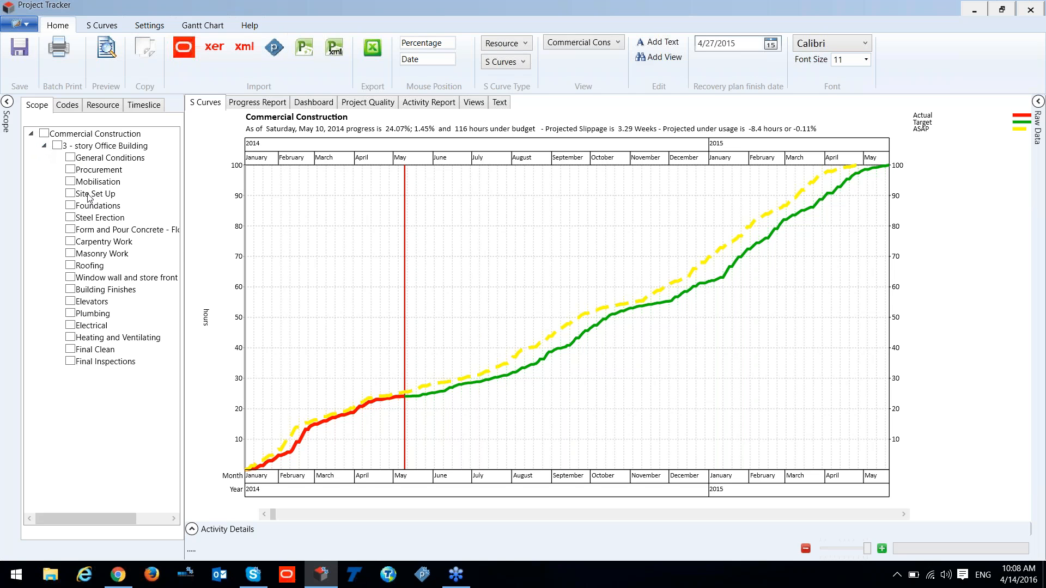
pyautogui.click(44, 133)
pyautogui.click(44, 134)
# Step: Try filtering the S curves by Procurement, Mobilisation, Steel Erection, Foundations and Site Set Up, and clear these scope filters
pyautogui.click(71, 170)
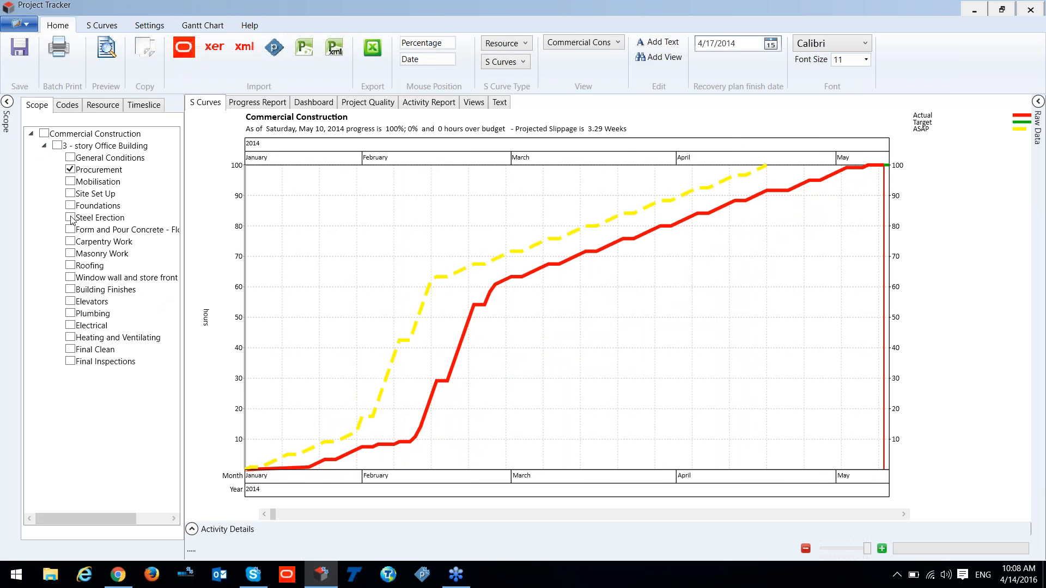
pyautogui.click(71, 169)
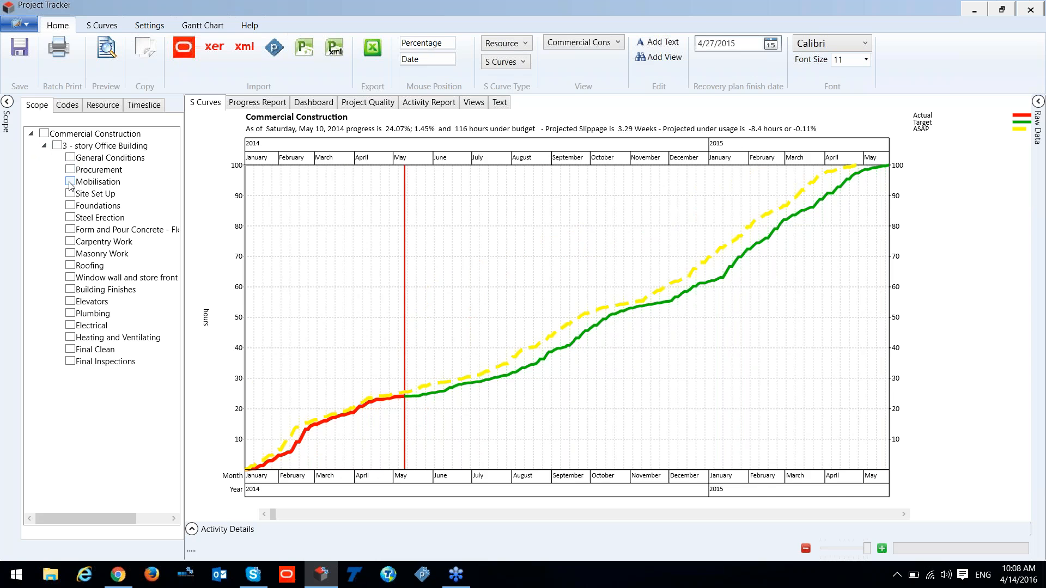
pyautogui.click(70, 182)
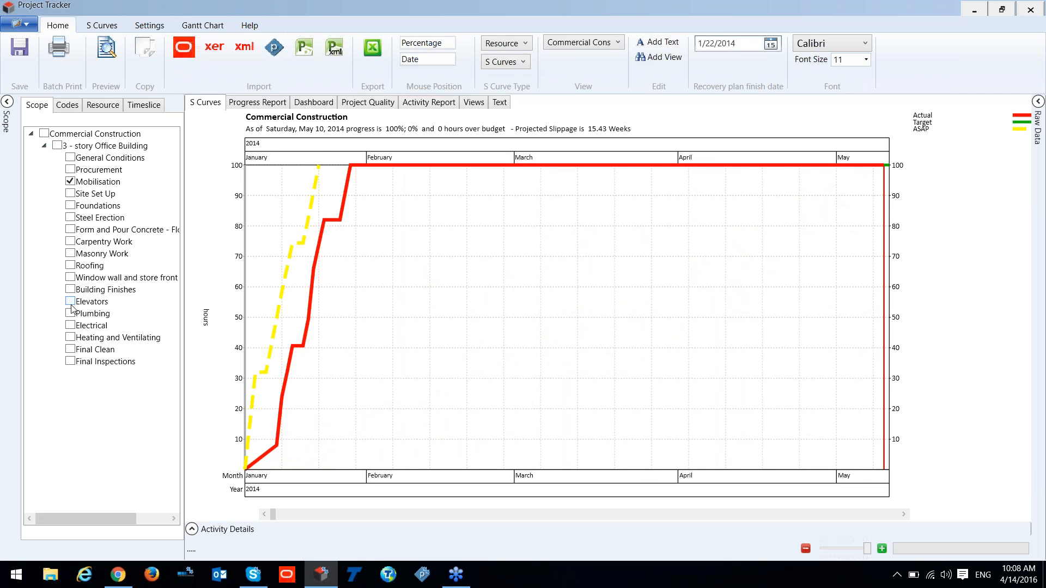
pyautogui.click(71, 218)
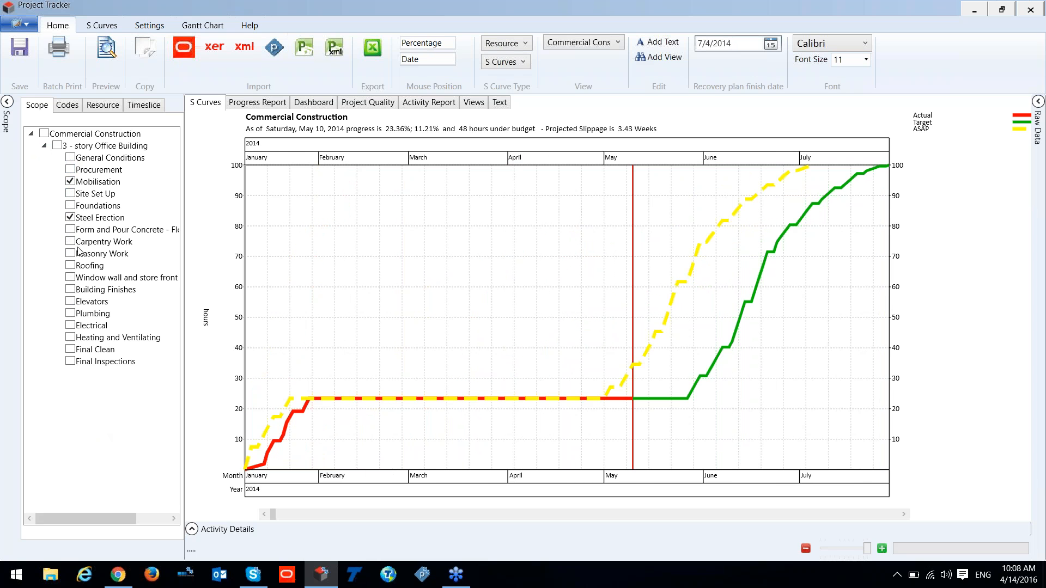
pyautogui.click(82, 206)
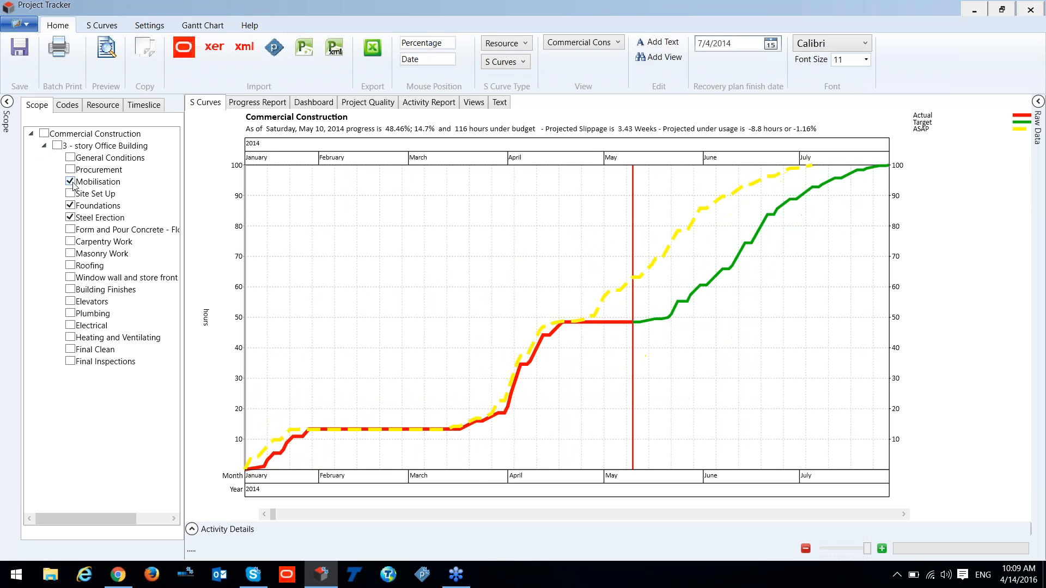
pyautogui.click(70, 182)
pyautogui.click(70, 193)
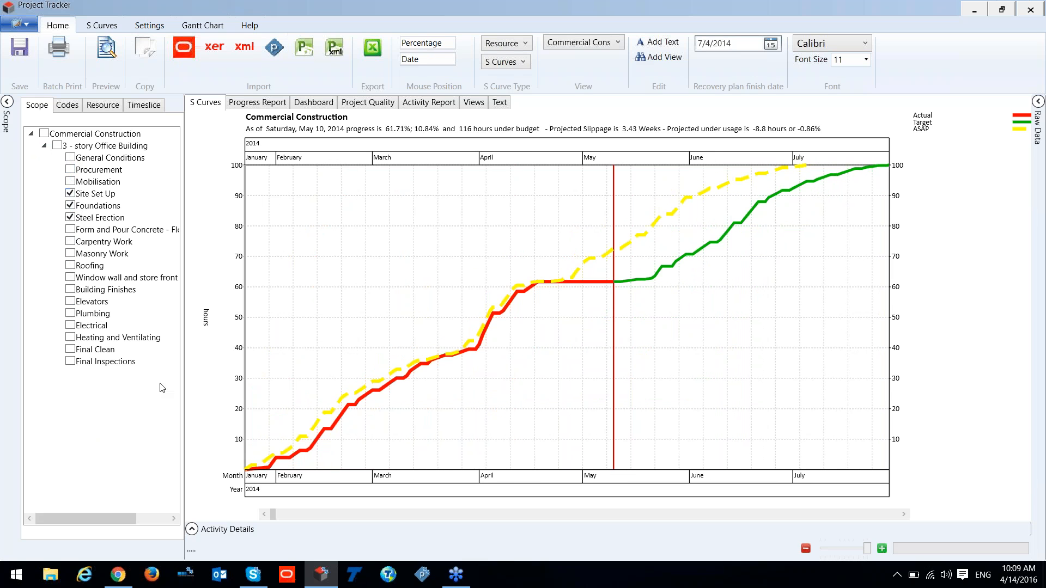
pyautogui.click(70, 193)
pyautogui.click(70, 205)
# Step: Filter the S curves to General Conditions and save the result as a view named General Con
pyautogui.click(70, 157)
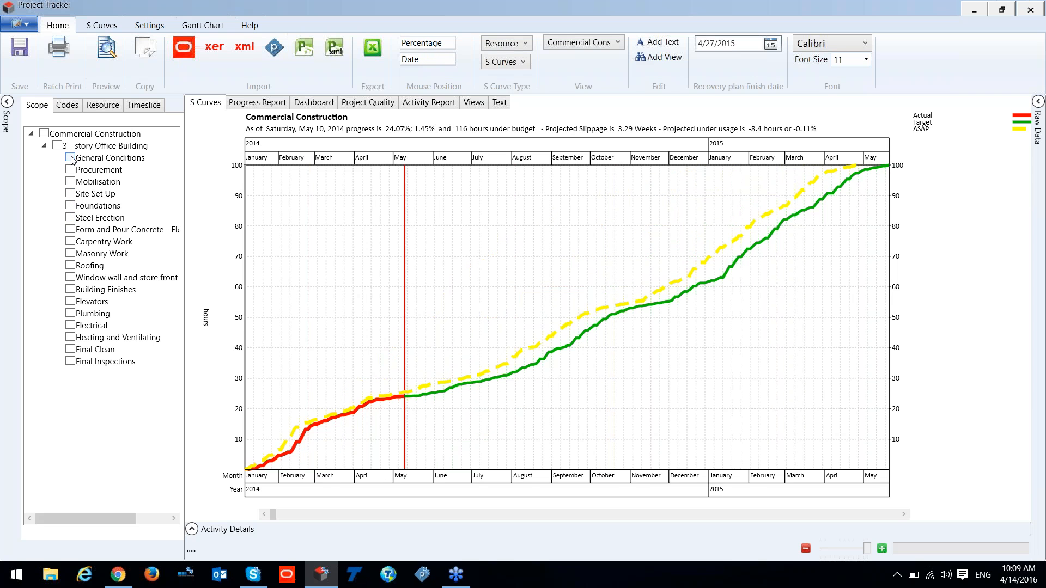
pyautogui.click(668, 58)
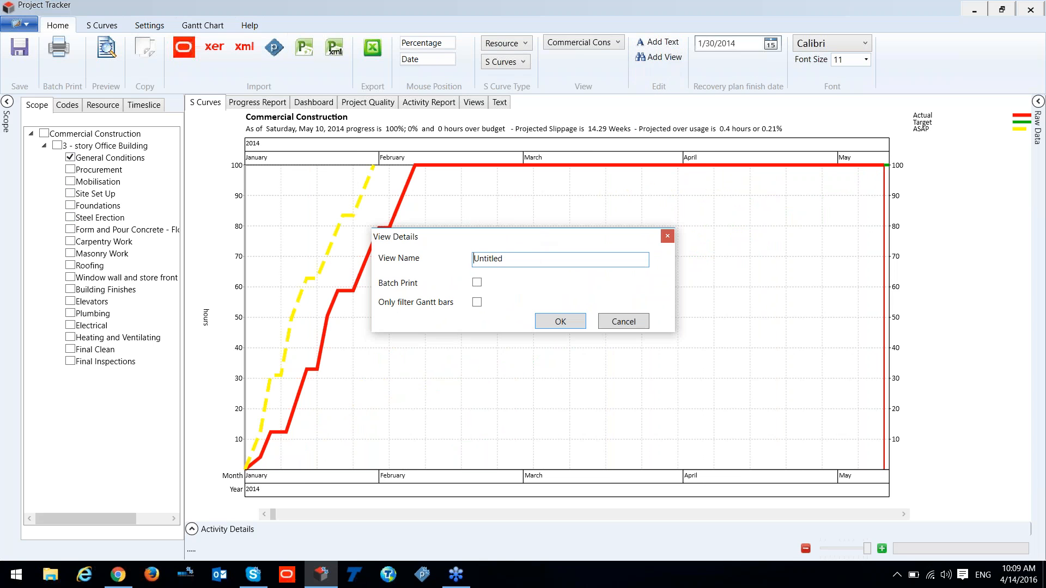
pyautogui.doubleClick(500, 265)
pyautogui.write('General Con')
pyautogui.click(564, 325)
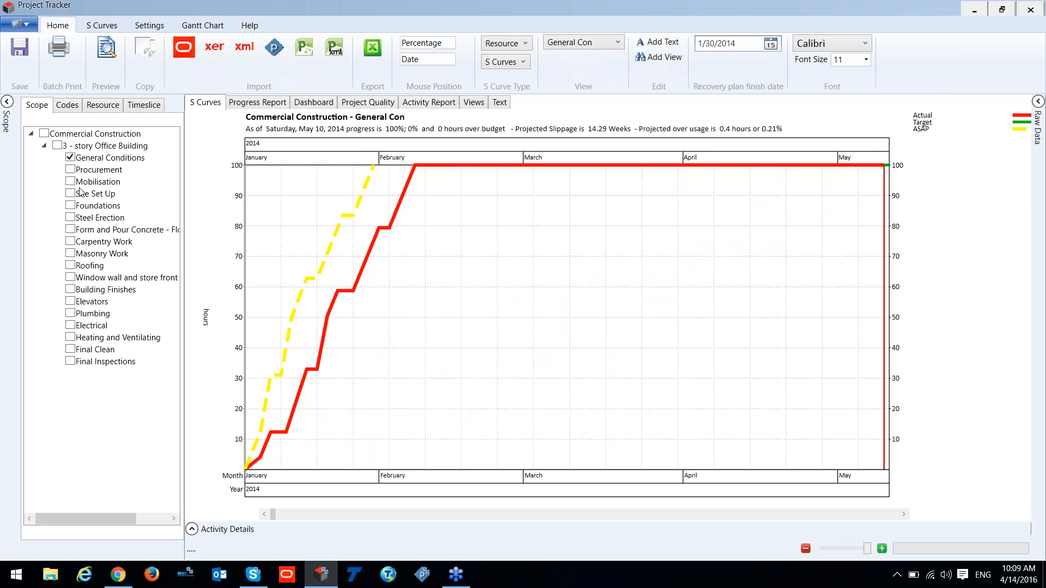
# Step: Replace the General Conditions filter with Carpentry Work and save it as a view named Carp Works
pyautogui.click(70, 157)
pyautogui.click(70, 241)
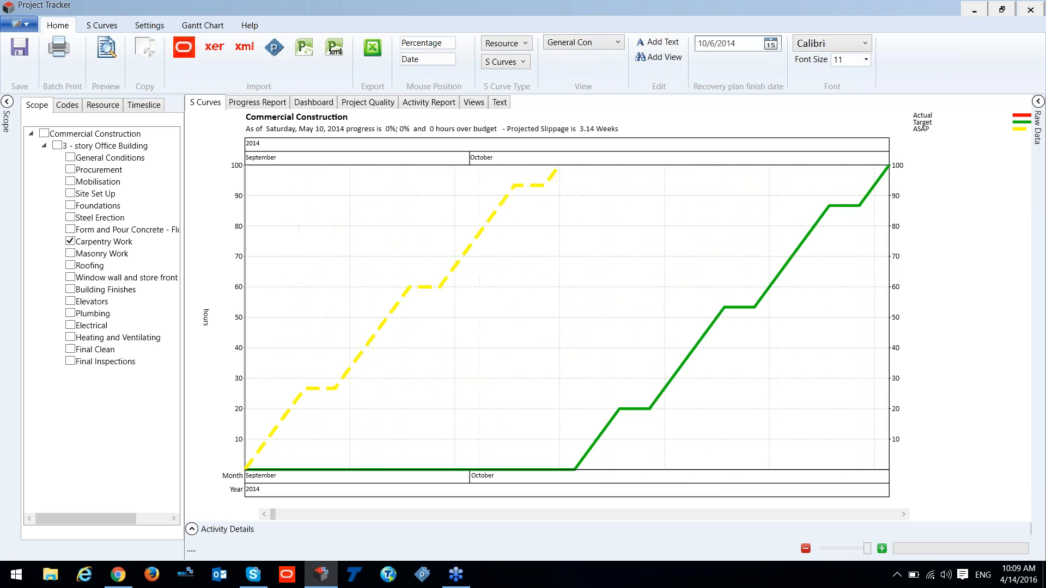
pyautogui.click(675, 62)
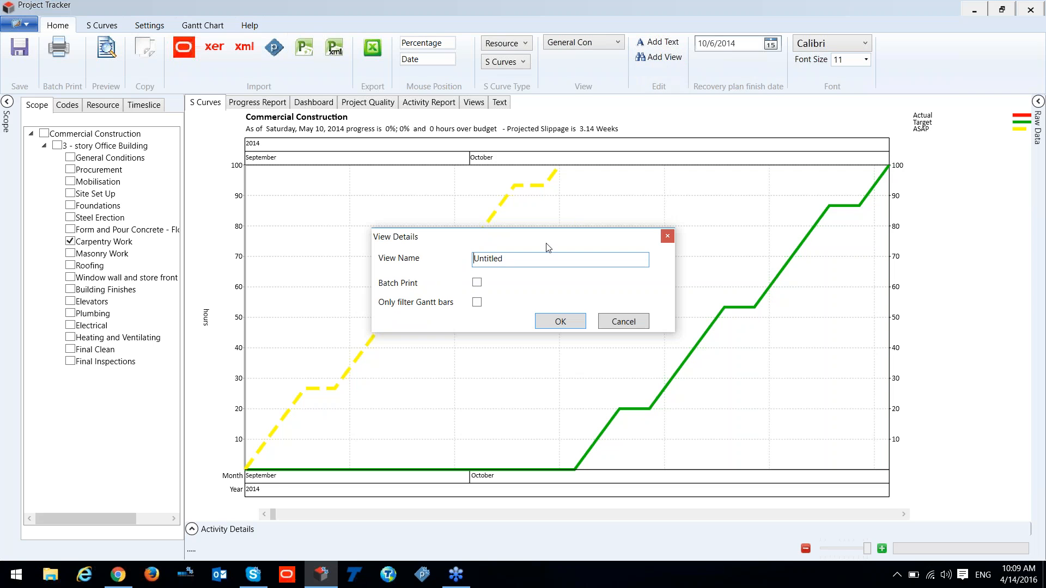
pyautogui.moveTo(507, 262); pyautogui.dragTo(467, 260)
pyautogui.write('Carp Works')
pyautogui.click(560, 321)
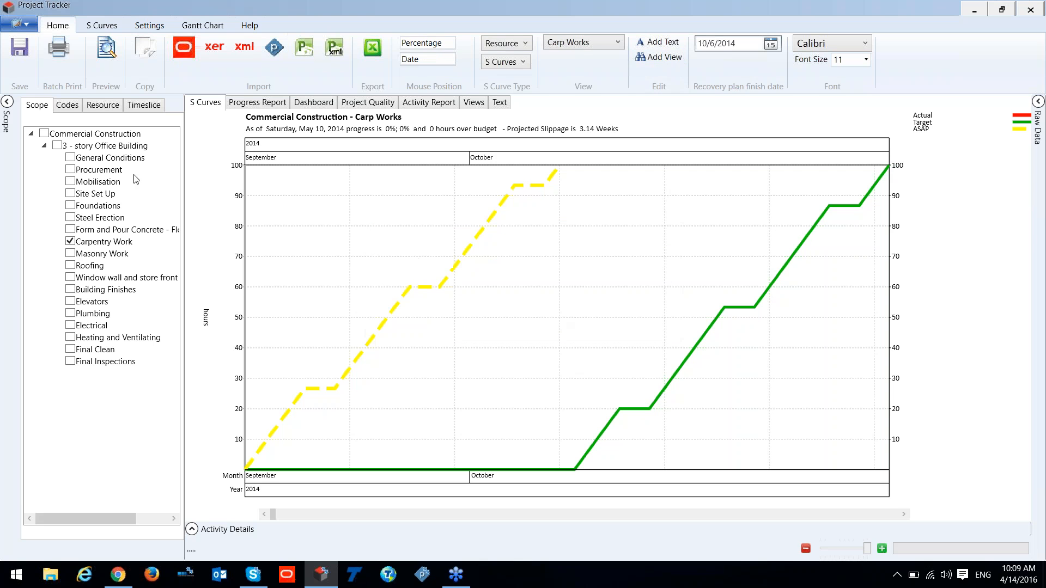
# Step: Clear the Carpentry Work filter, compare the saved General Con and Carp Works views, and return to the Commercial Construction view
pyautogui.click(70, 240)
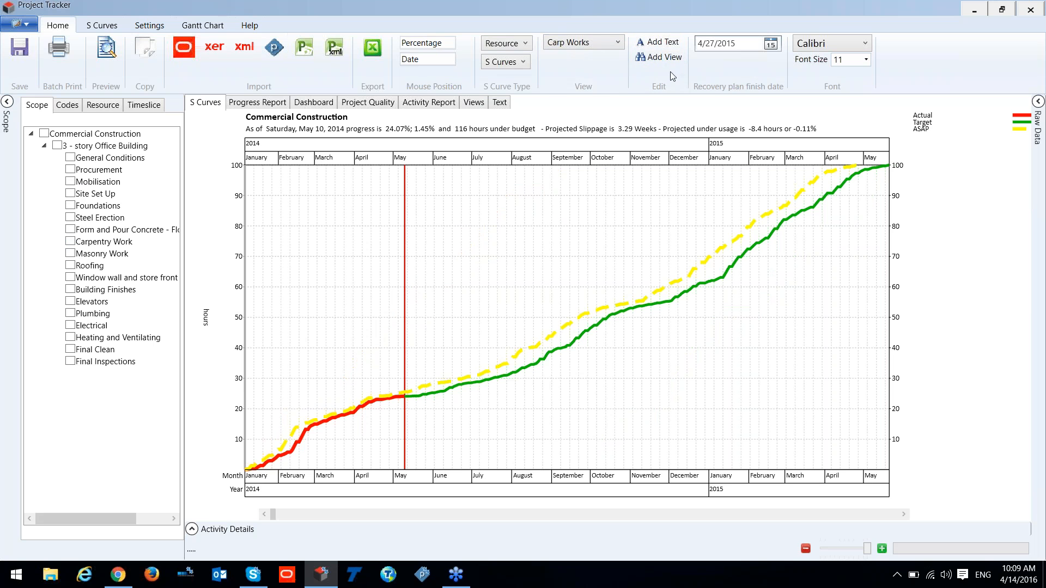
pyautogui.click(609, 45)
pyautogui.click(610, 46)
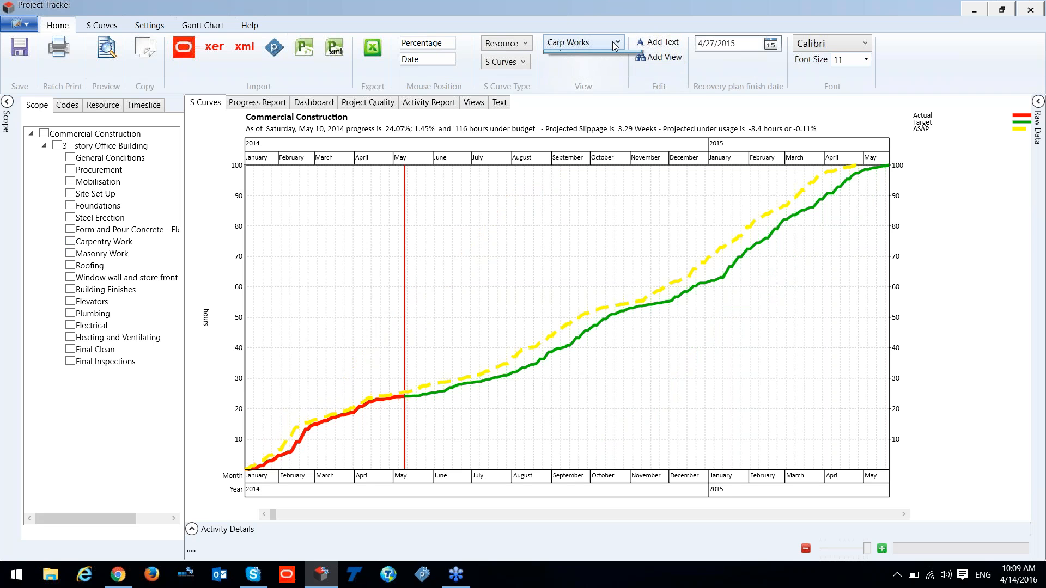
pyautogui.click(602, 70)
pyautogui.click(609, 48)
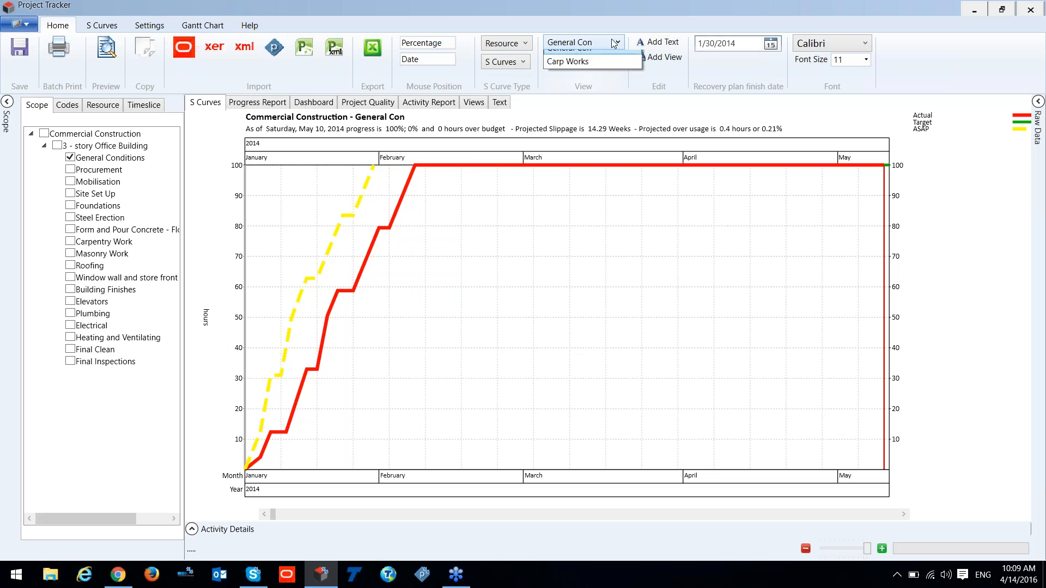
pyautogui.click(593, 84)
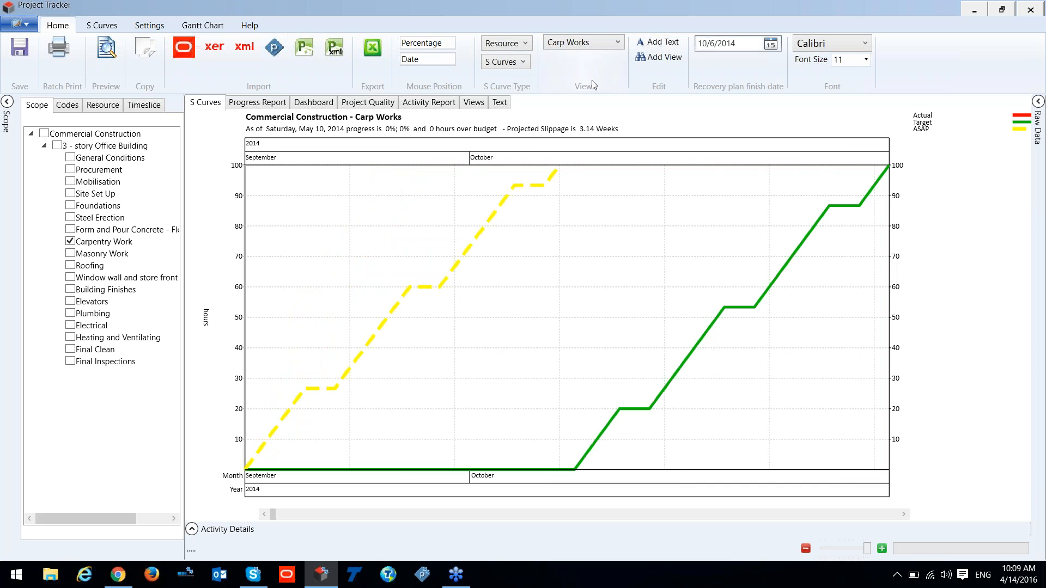
pyautogui.click(596, 43)
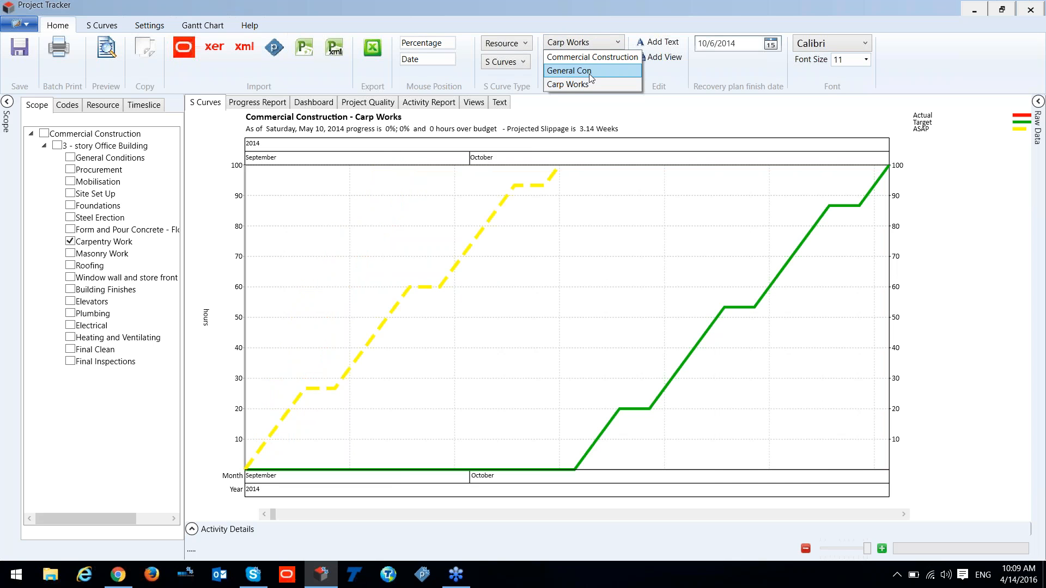
pyautogui.click(590, 71)
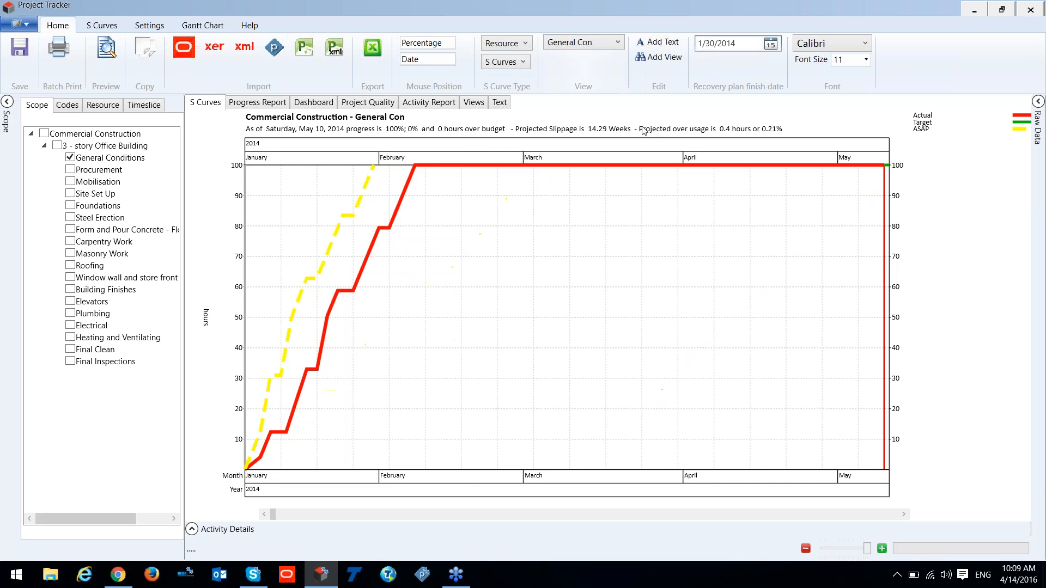
pyautogui.click(614, 45)
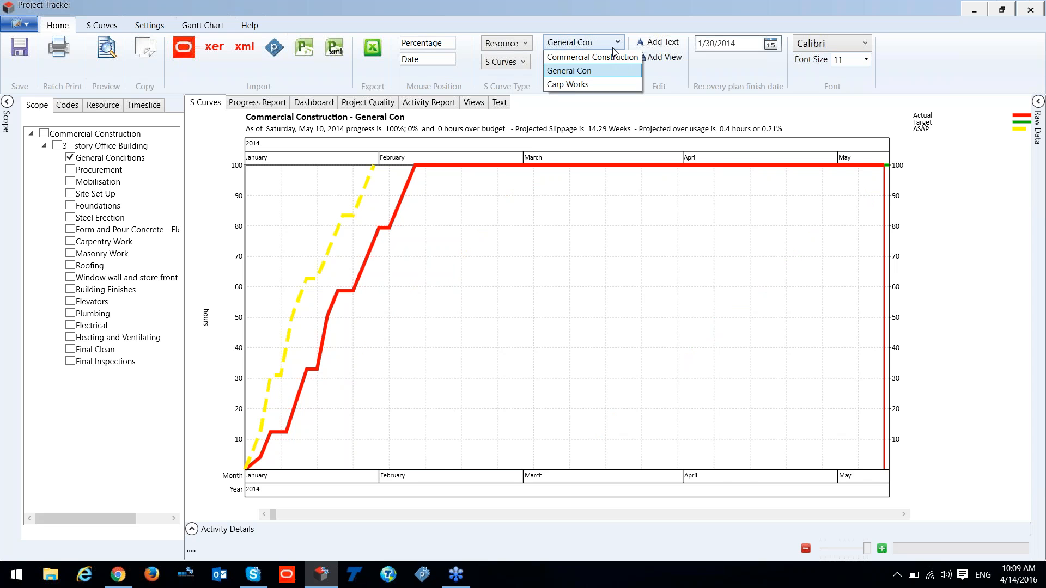
pyautogui.click(602, 58)
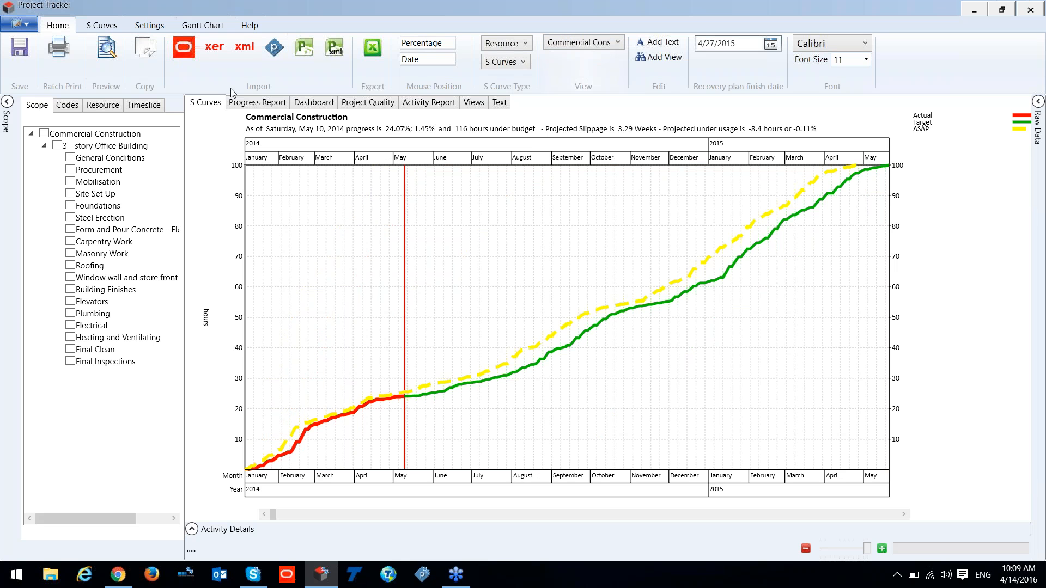
# Step: Try filtering the S curves by the Tiling, Masonry and Plumbing codes under Trades Contractor, and clear each filter
pyautogui.click(67, 107)
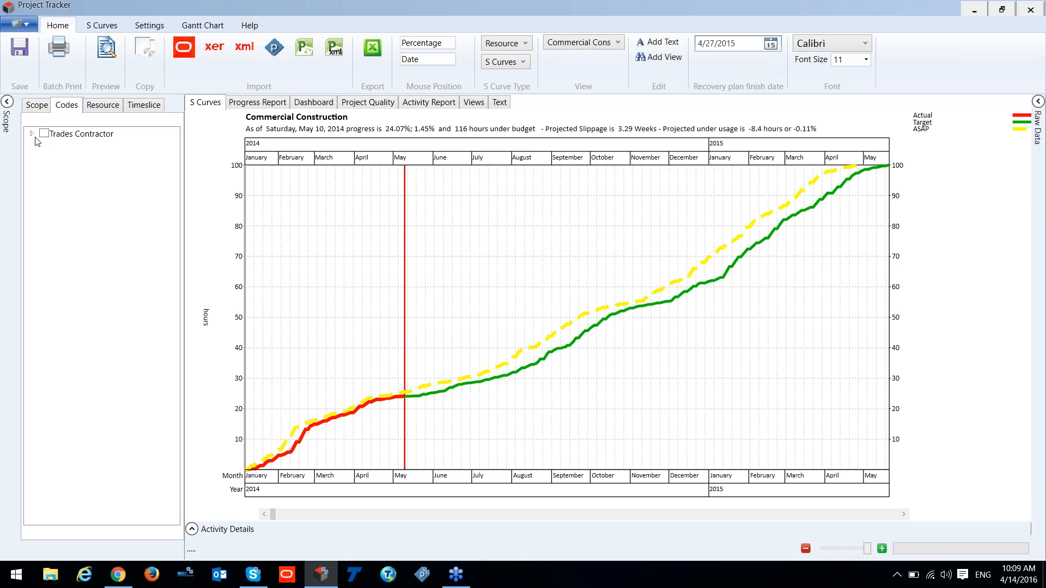
pyautogui.click(32, 134)
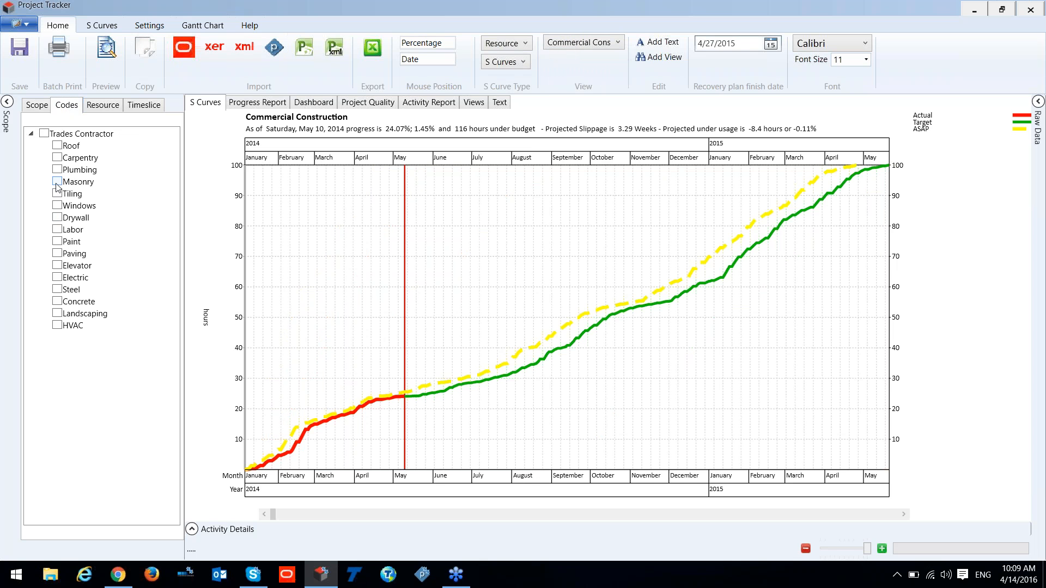
pyautogui.click(57, 193)
pyautogui.click(57, 193)
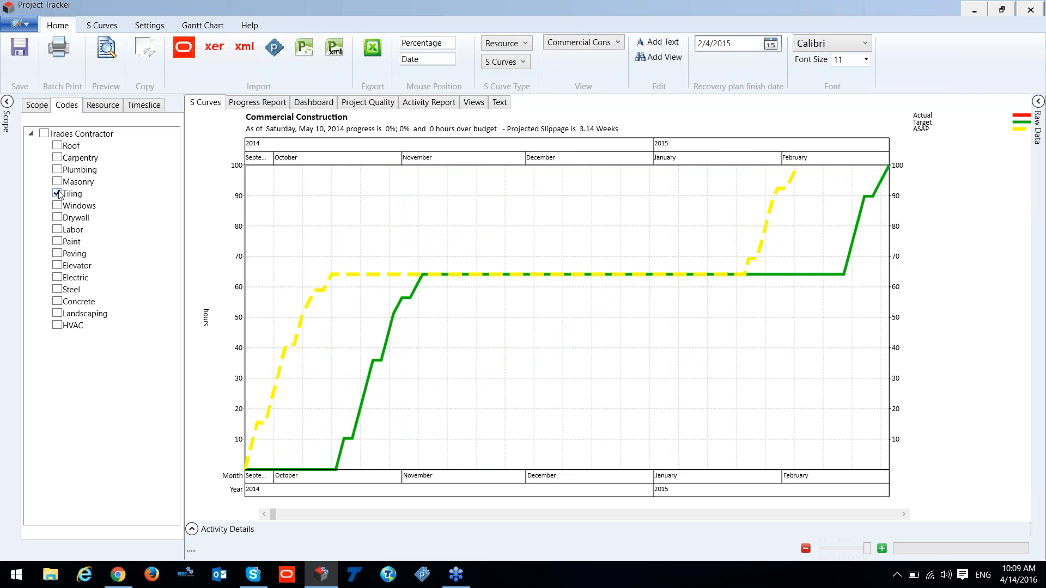
pyautogui.click(57, 182)
pyautogui.click(57, 169)
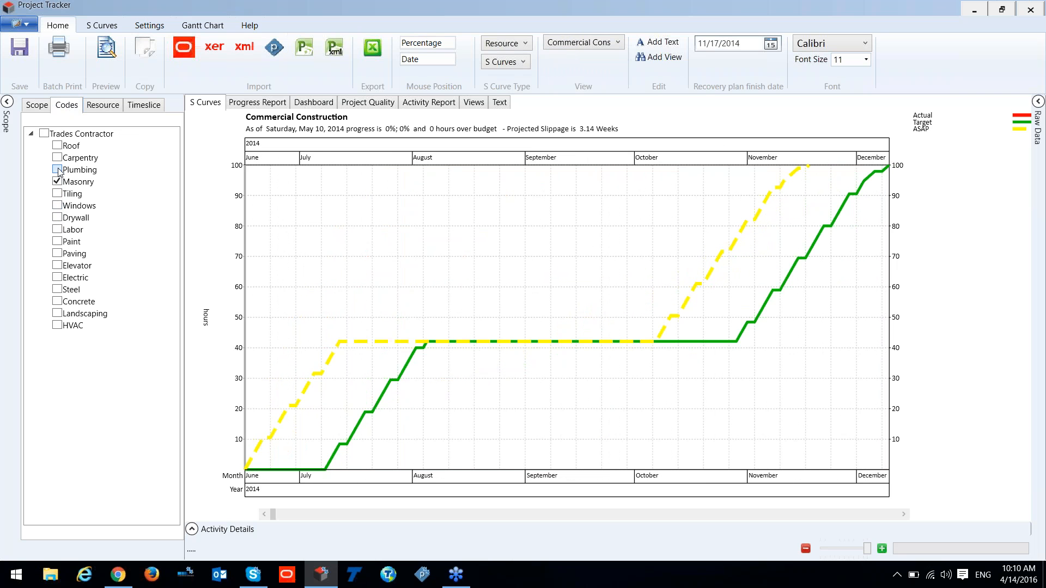
pyautogui.click(56, 182)
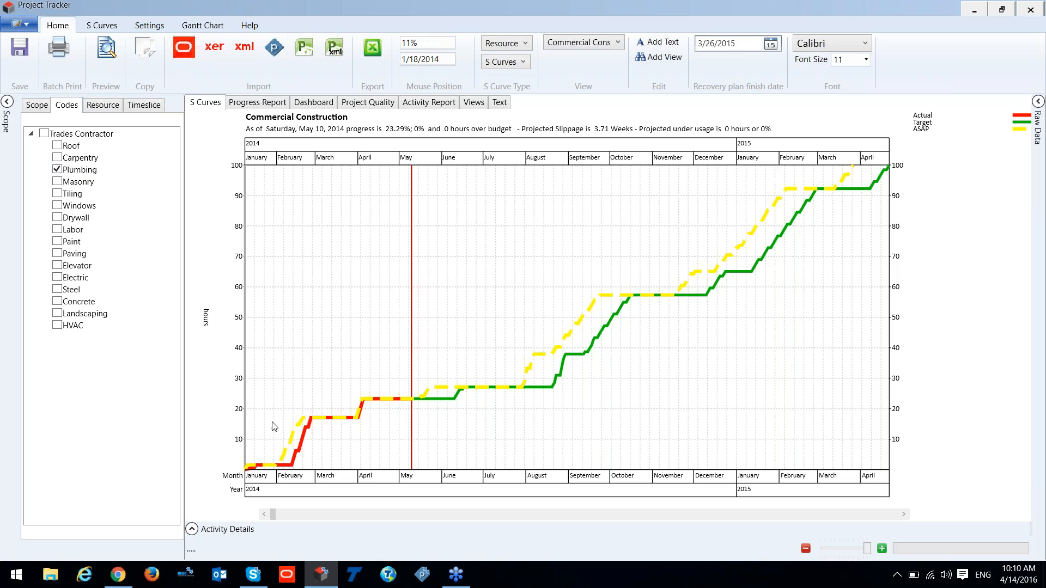
pyautogui.click(56, 169)
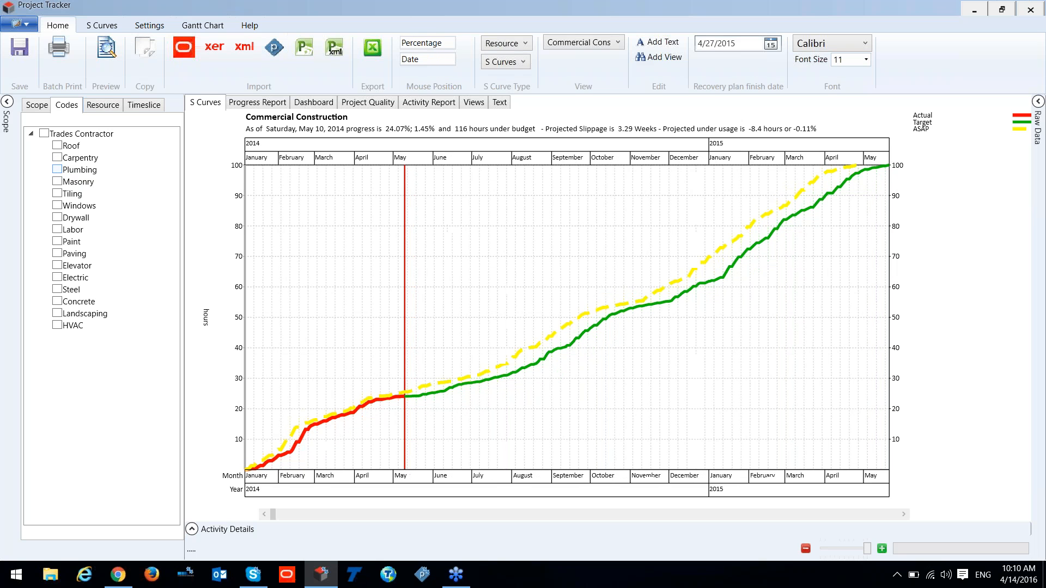
# Step: Try filtering the S curves by the Elevator Contractor resource and clear the filter
pyautogui.click(101, 106)
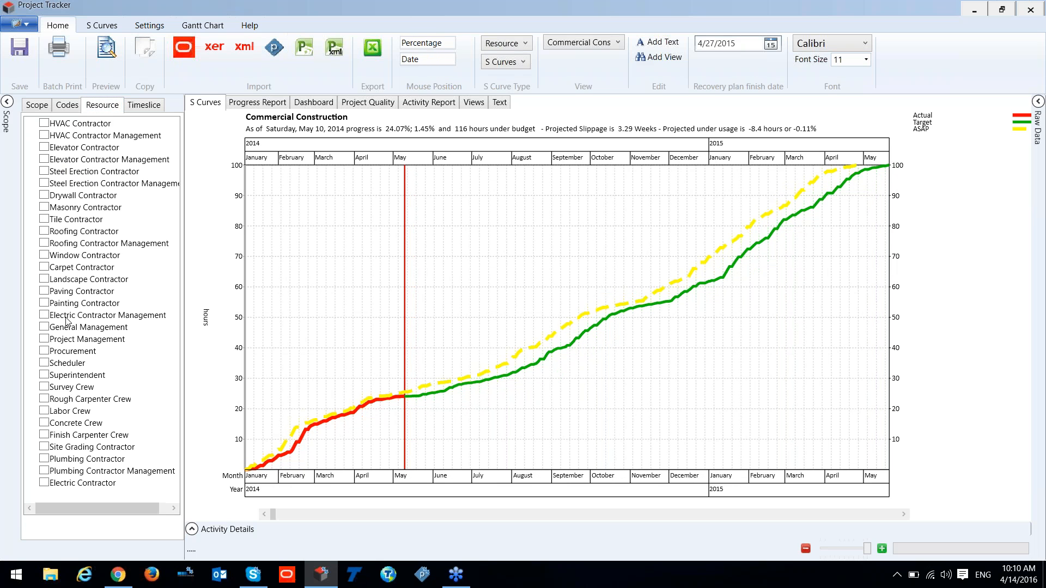
pyautogui.click(45, 147)
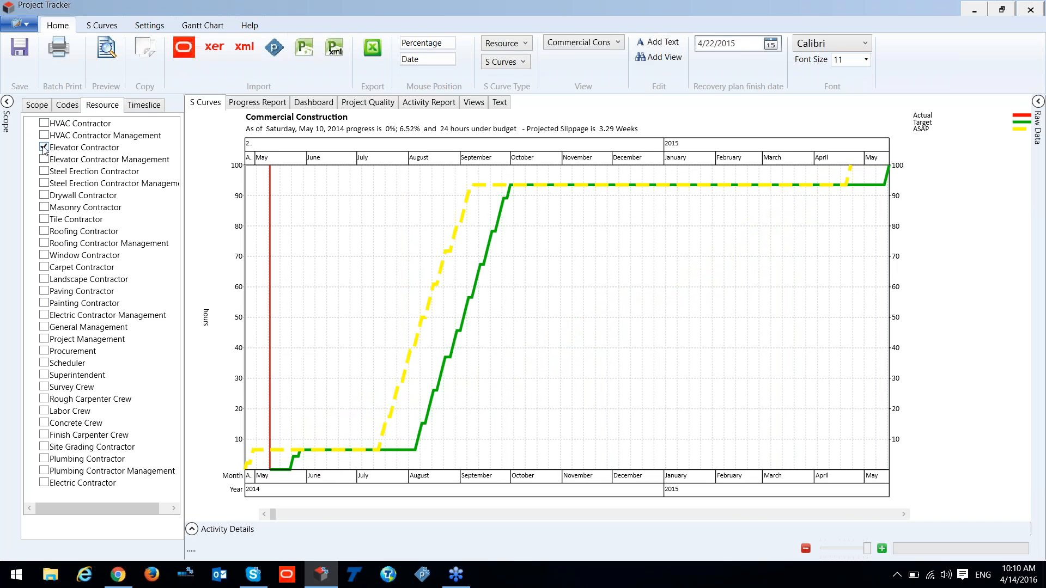
pyautogui.click(44, 148)
# Step: Check the timeslice filter's date options, then return to the scope tree and collapse the filter area
pyautogui.click(144, 109)
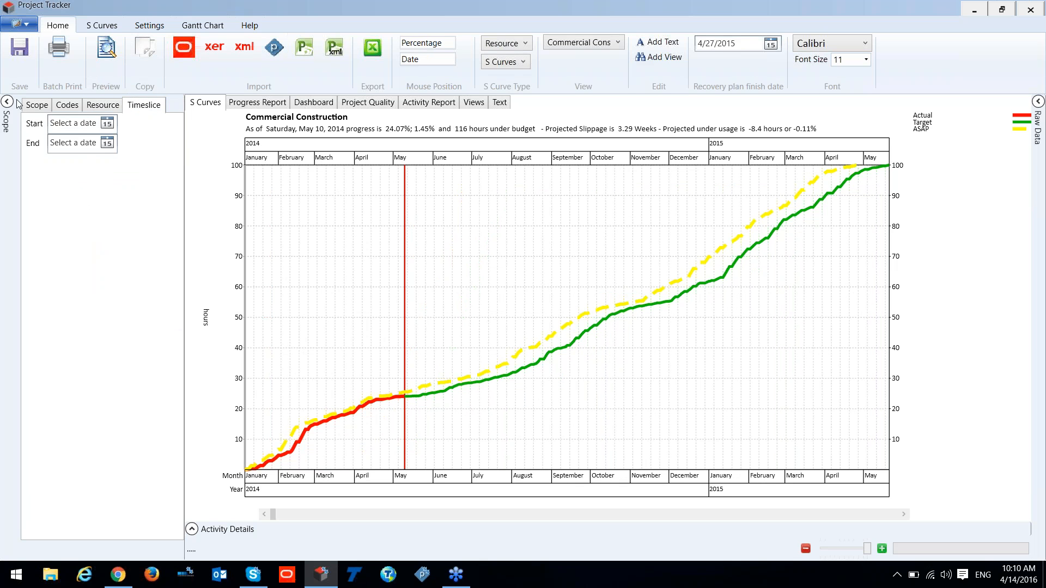
pyautogui.click(36, 105)
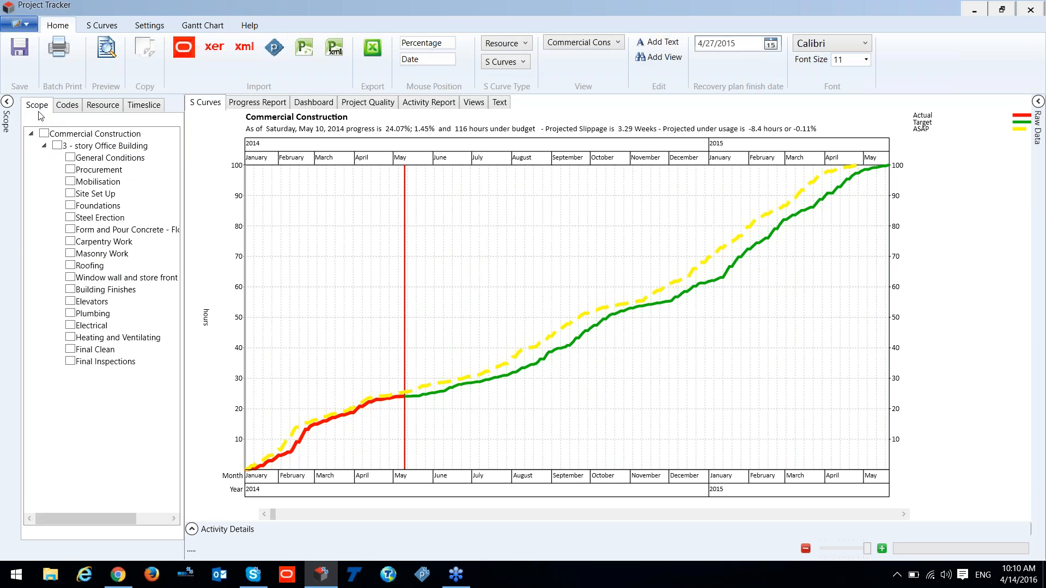
pyautogui.click(7, 102)
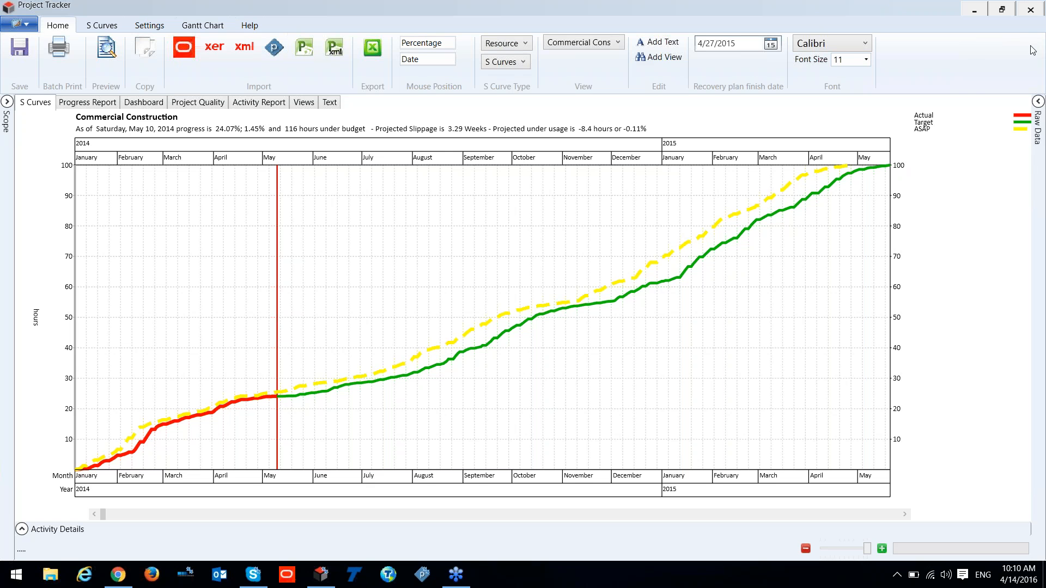
# Step: Show the raw data table and look through the Actual values for mid-January 2014
pyautogui.click(1038, 105)
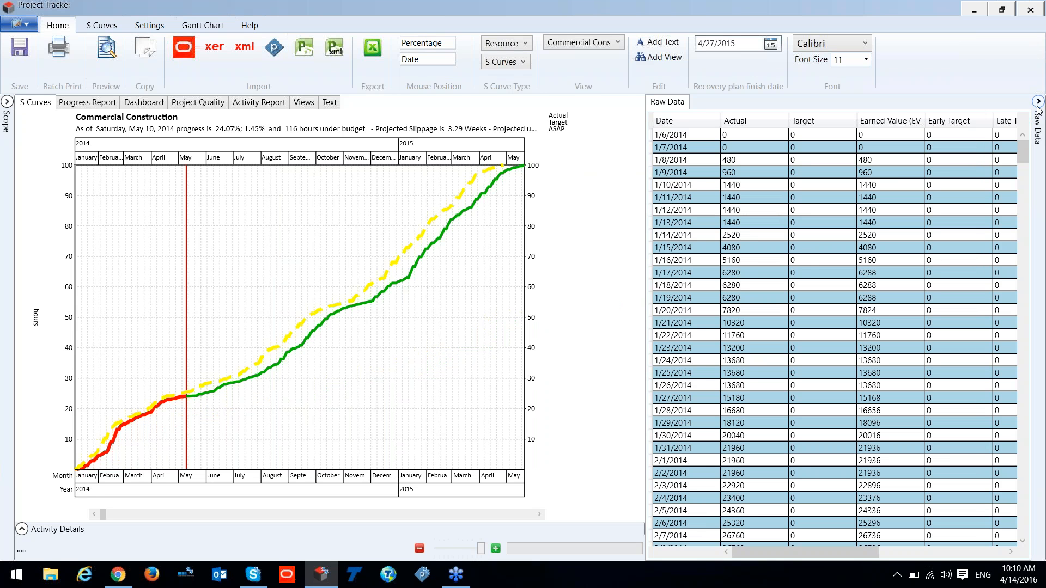
pyautogui.click(758, 239)
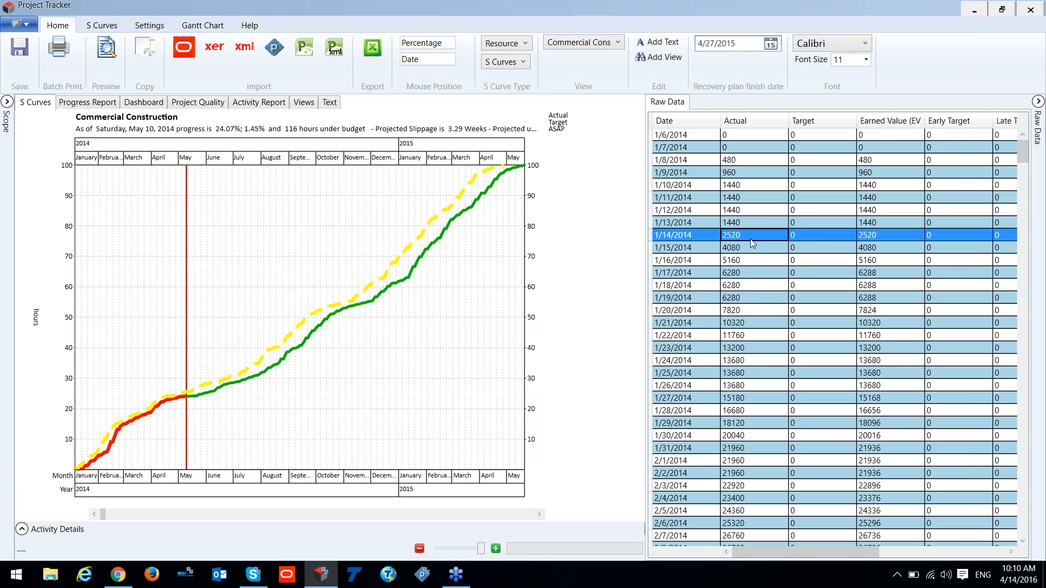
pyautogui.click(753, 260)
pyautogui.click(751, 273)
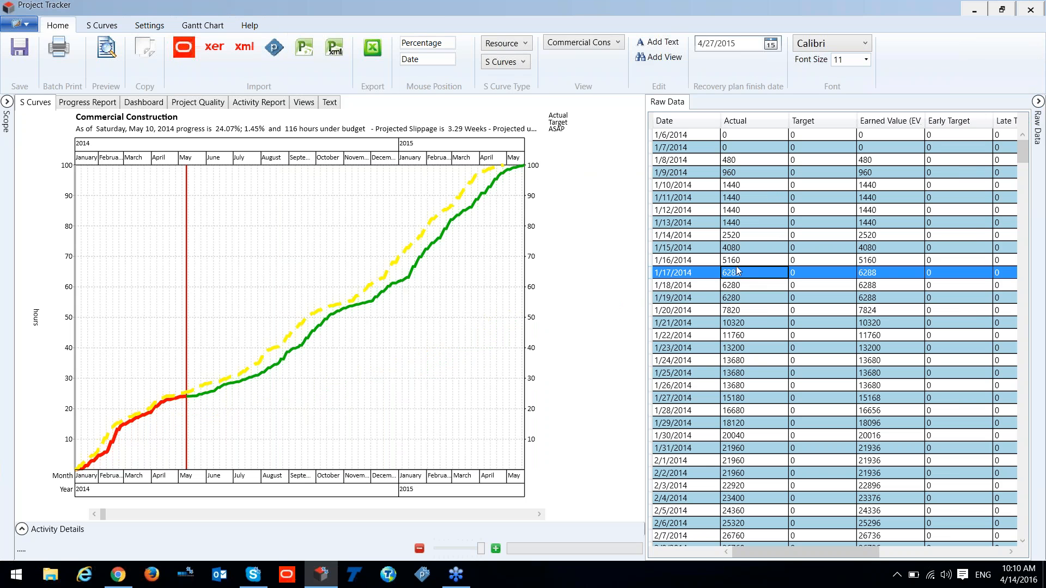
pyautogui.click(751, 285)
# Step: Try an Actual value of 32550 for 1/19/2014 in the raw data
pyautogui.click(745, 299)
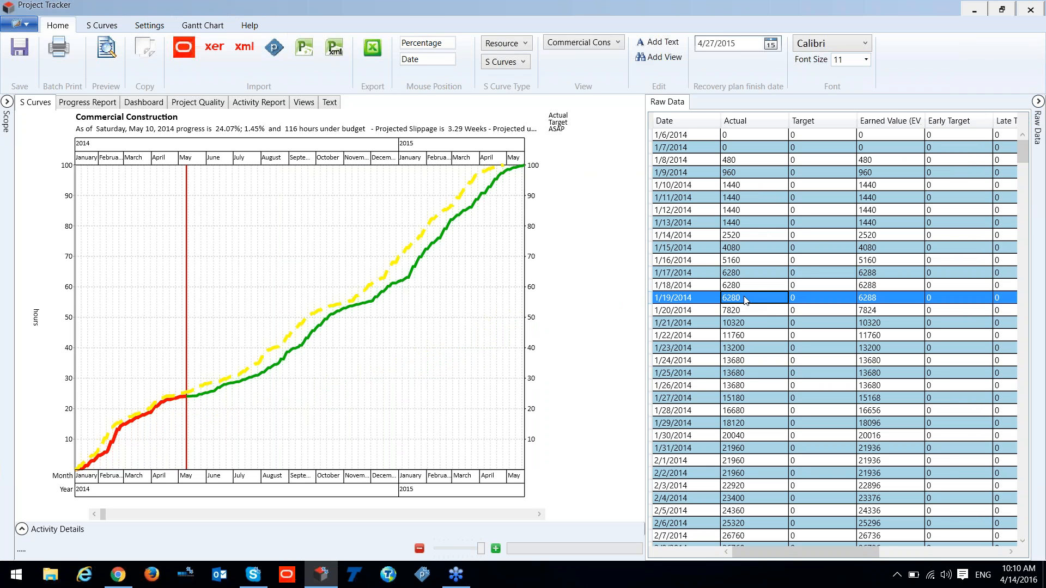
pyautogui.write('3255')
pyautogui.press('Return')
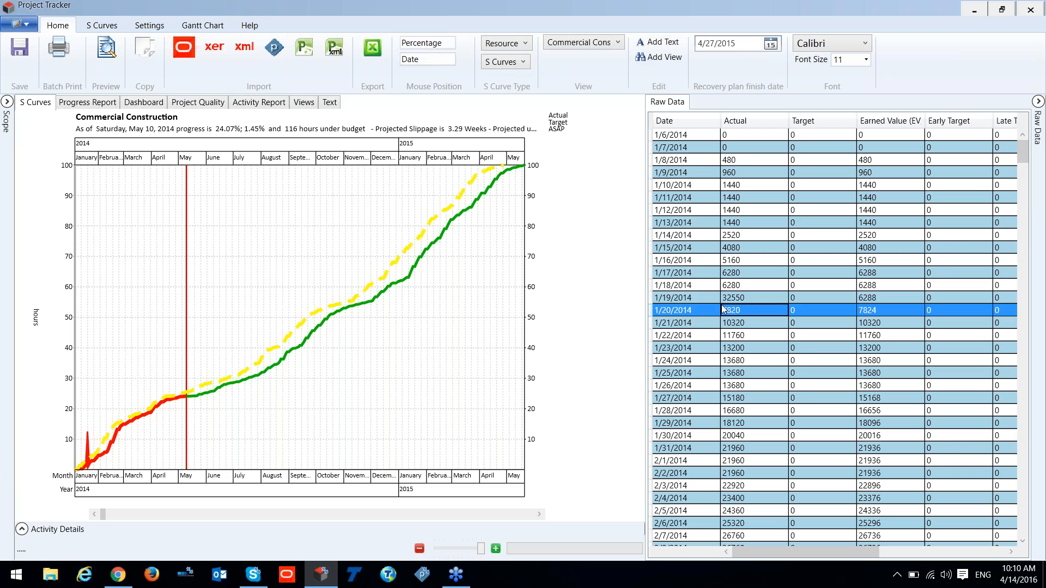
# Step: Set the Actual value for 1/19/2014 to 6230 and hide the raw data table
pyautogui.click(754, 303)
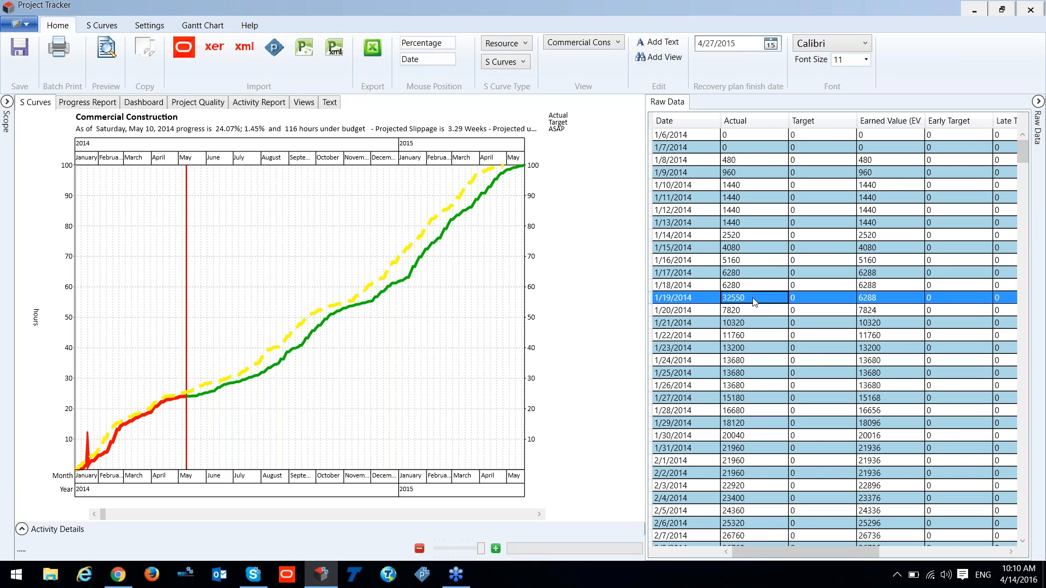
pyautogui.write('6230')
pyautogui.press('Return')
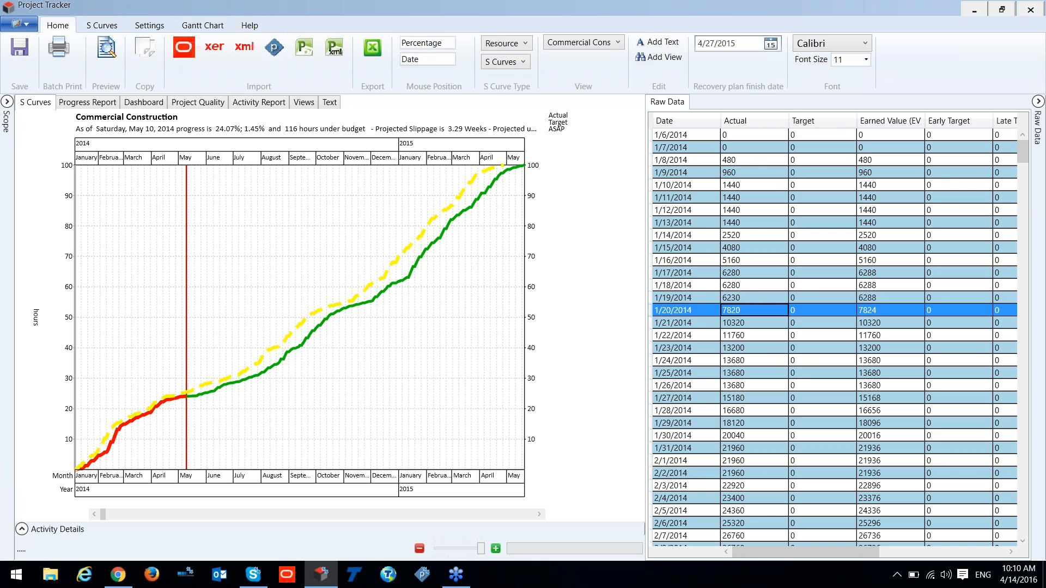
pyautogui.click(1038, 102)
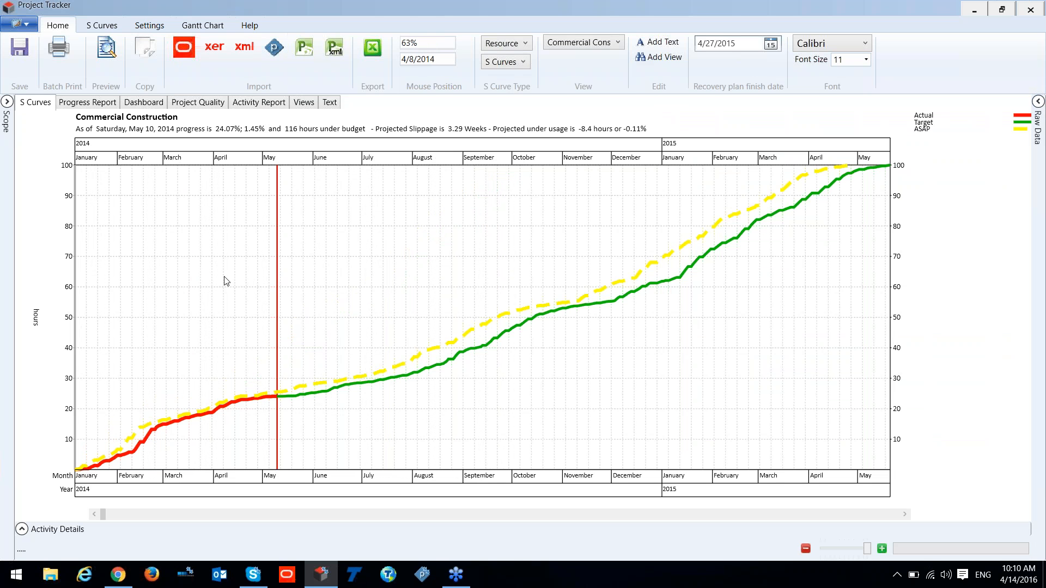
# Step: Display the Gantt chart together with the S curves and check the details of the Submit bond and insurance documents activity
pyautogui.click(202, 28)
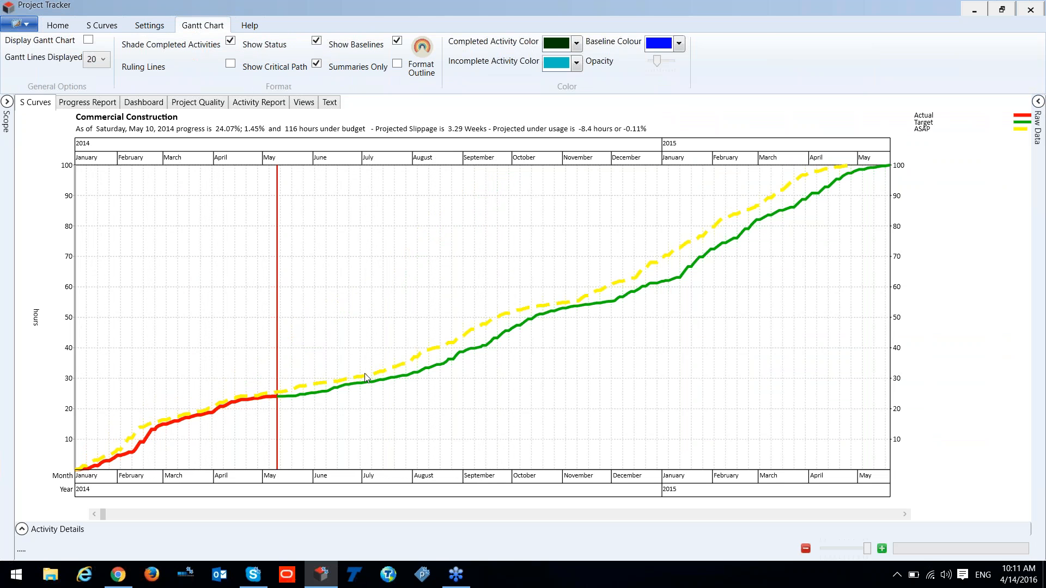
pyautogui.click(89, 40)
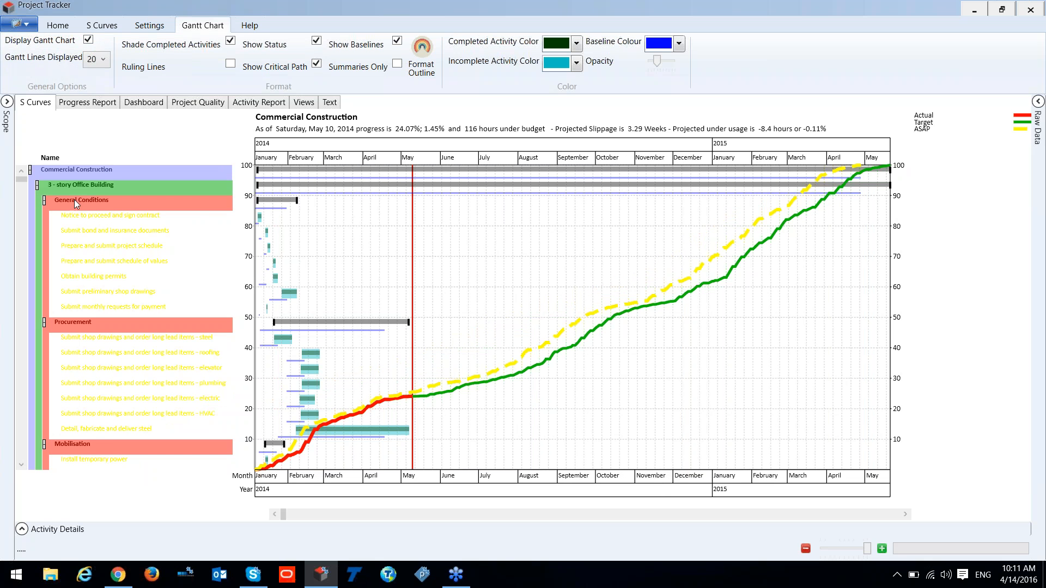
pyautogui.press('ctrl')
pyautogui.press('ctrl')
pyautogui.press('ctrl')
pyautogui.moveTo(87, 231)
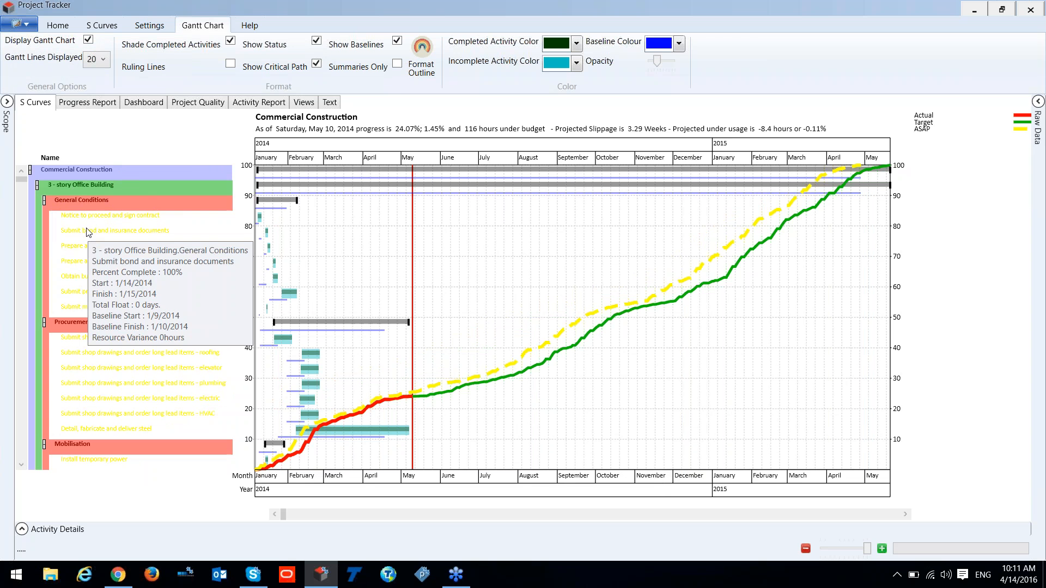
# Step: Try the summaries-only Gantt display with baselines hidden, and restore both the baselines and the individual activities
pyautogui.click(402, 65)
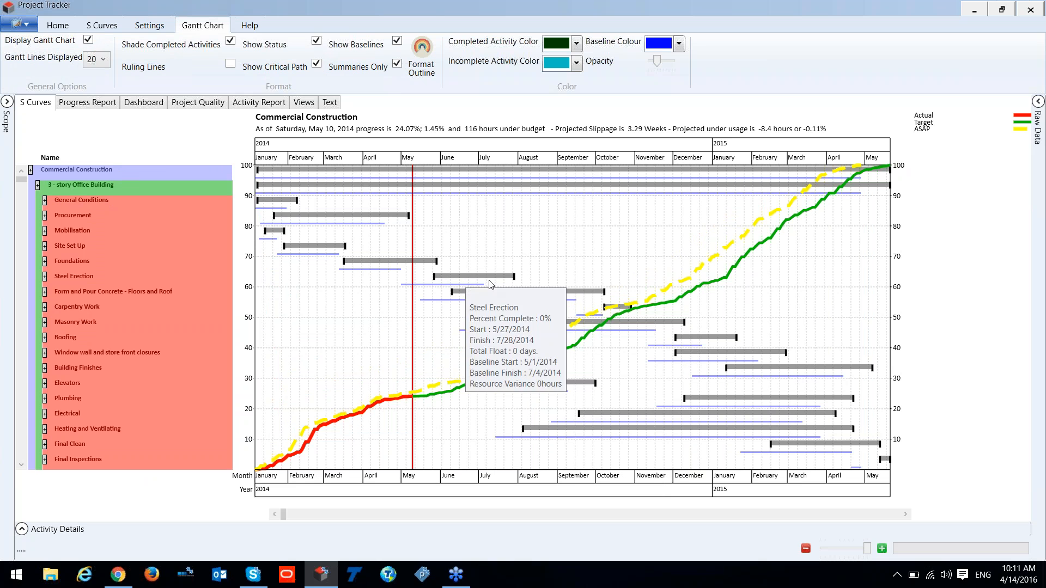
pyautogui.click(397, 42)
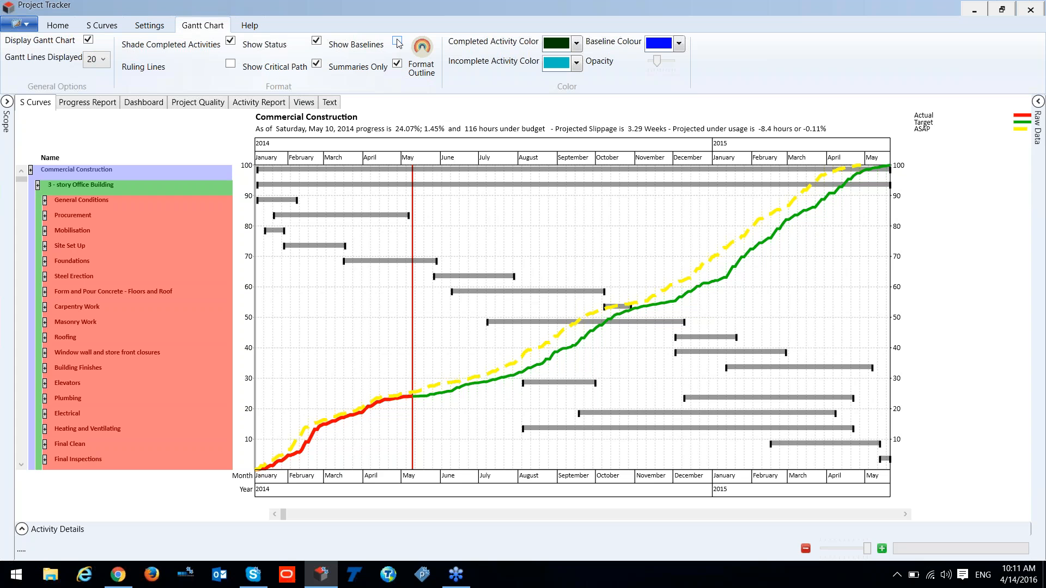
pyautogui.click(398, 42)
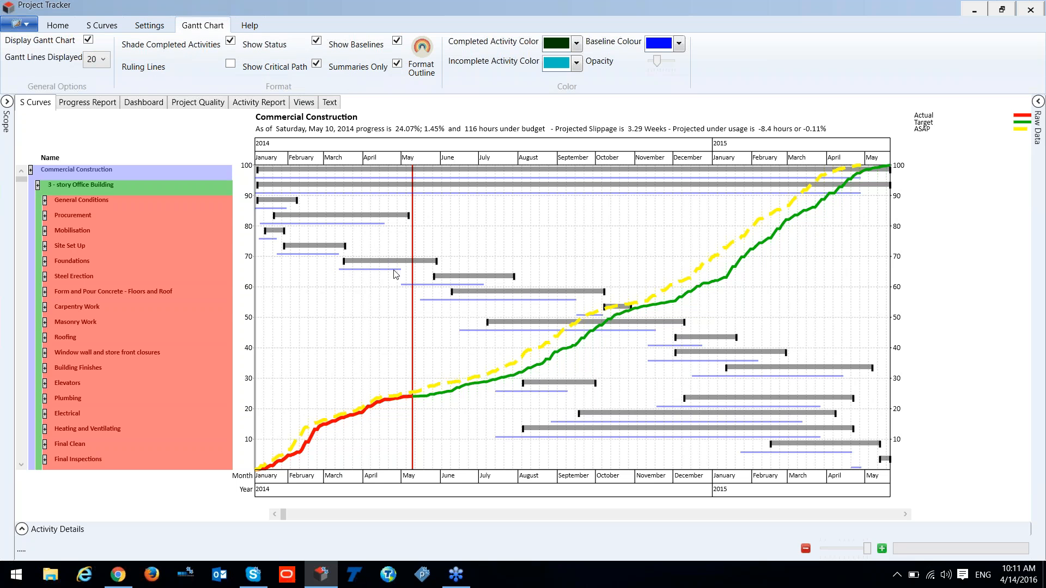
pyautogui.click(398, 64)
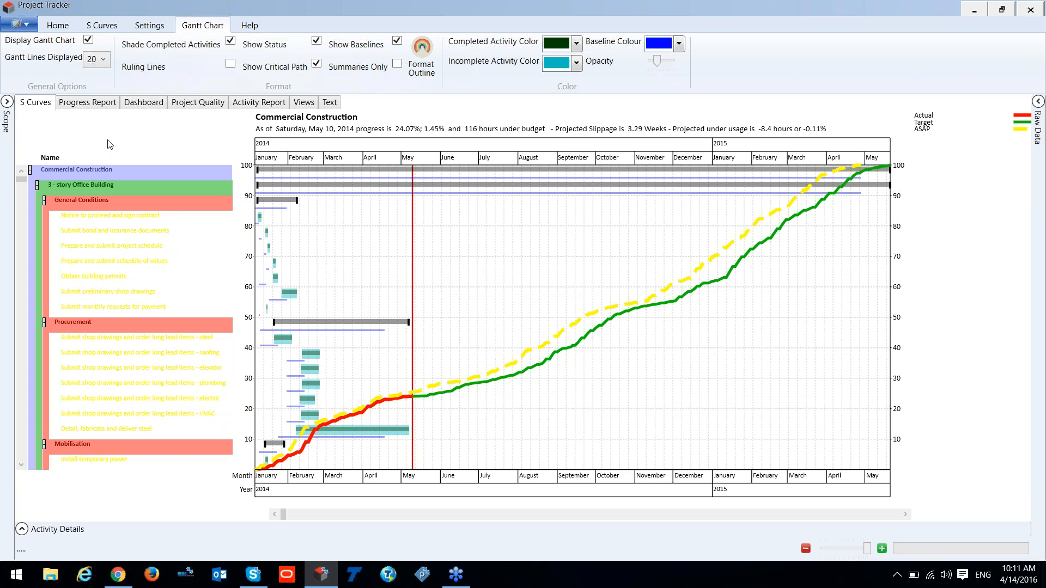
# Step: Collapse the General Conditions, Procurement, Mobilisation and Site Set Up groups in the Gantt chart and expand them again
pyautogui.click(44, 200)
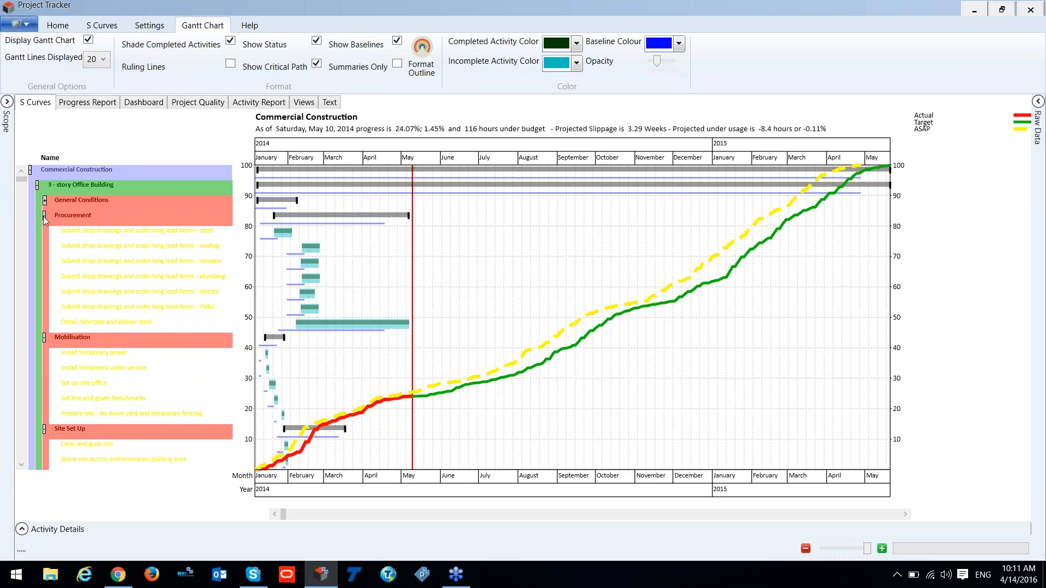
pyautogui.click(44, 216)
pyautogui.click(44, 231)
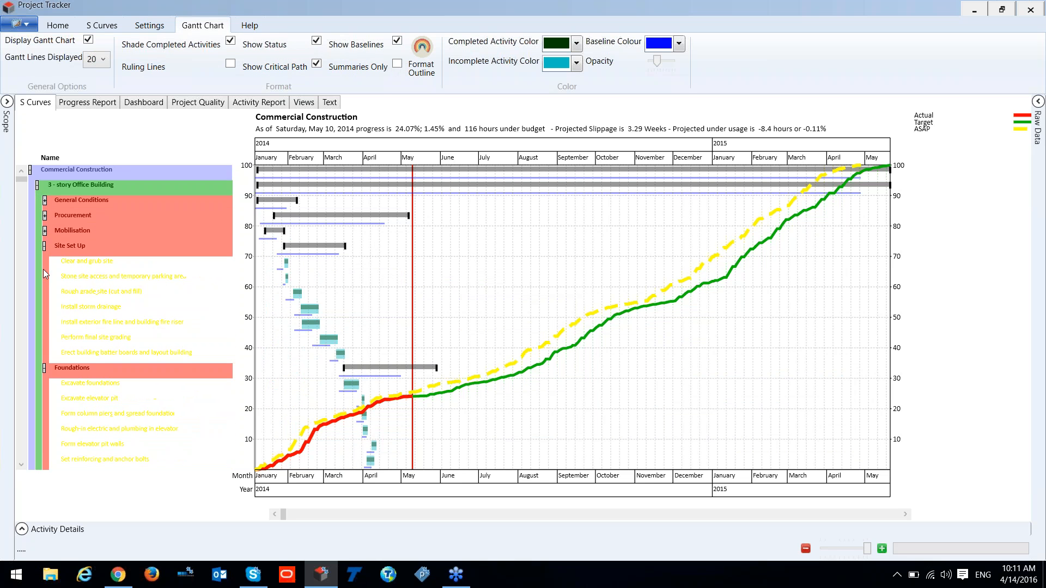
pyautogui.click(44, 246)
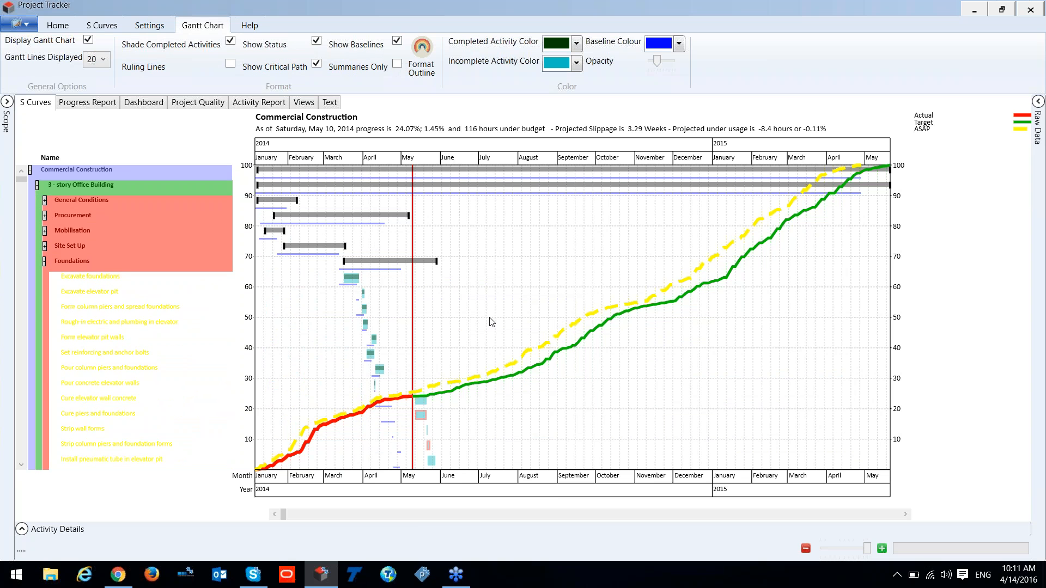
pyautogui.moveTo(423, 418)
pyautogui.click(45, 247)
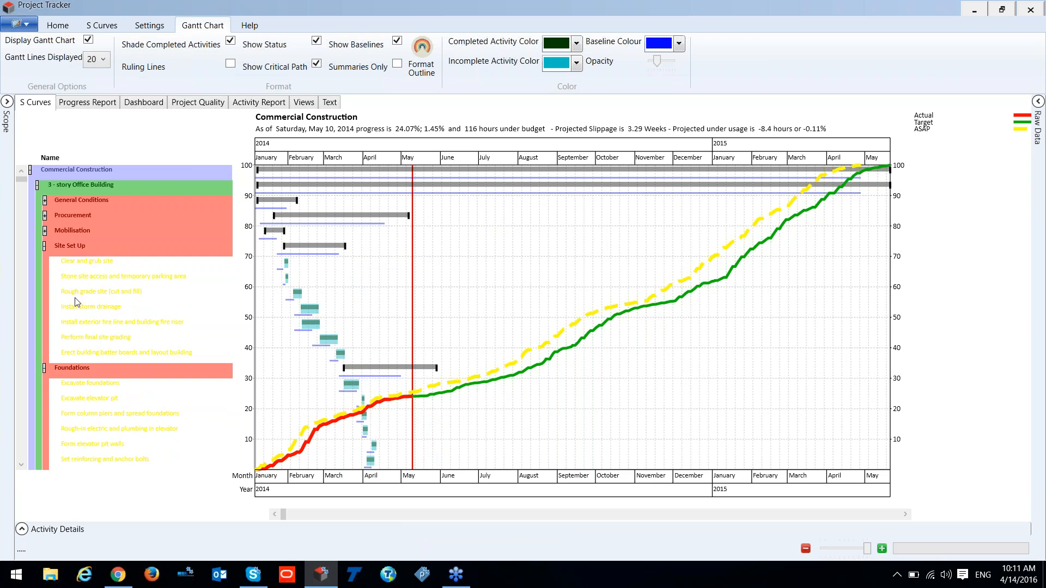
pyautogui.click(44, 231)
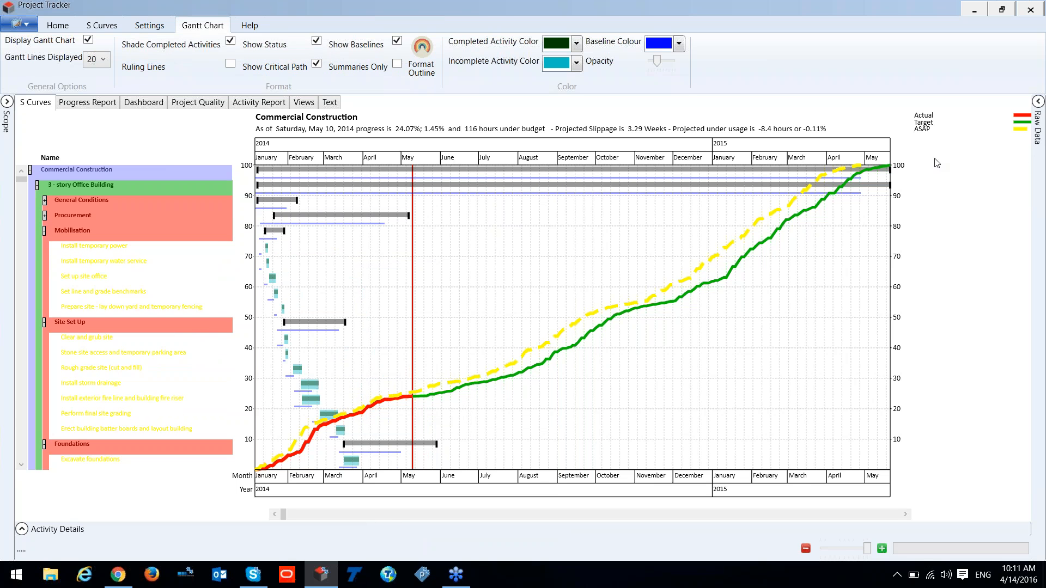
pyautogui.click(44, 216)
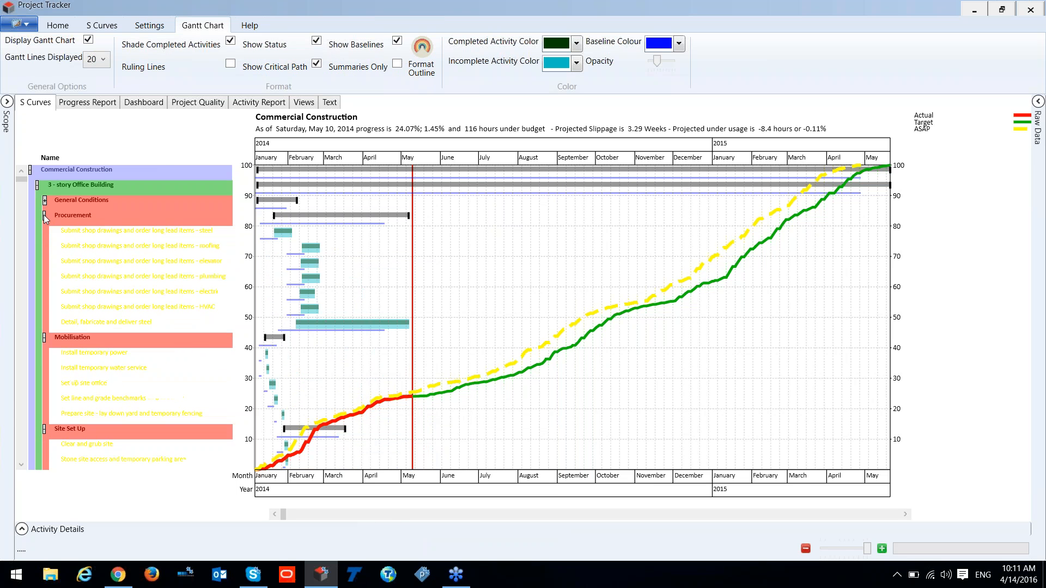
pyautogui.click(43, 201)
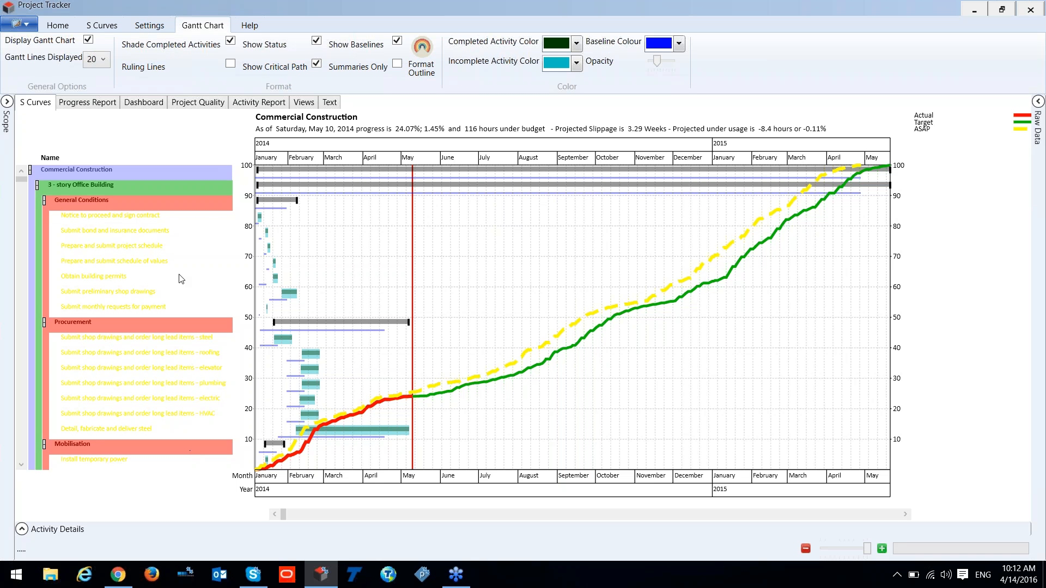
# Step: Try displaying 30 and 90 Gantt lines, and set the number of lines back to 20
pyautogui.click(106, 60)
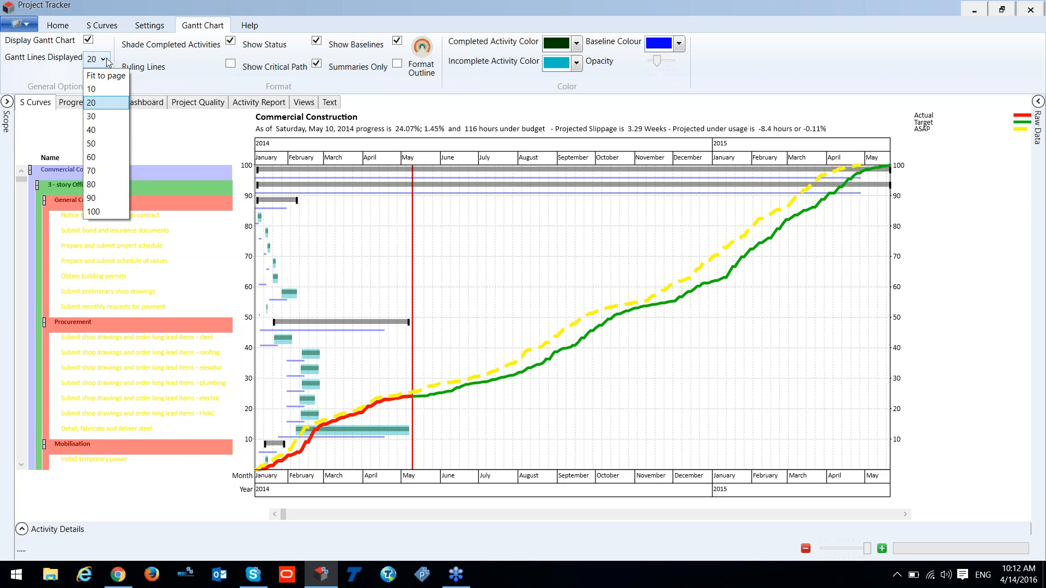
pyautogui.click(92, 116)
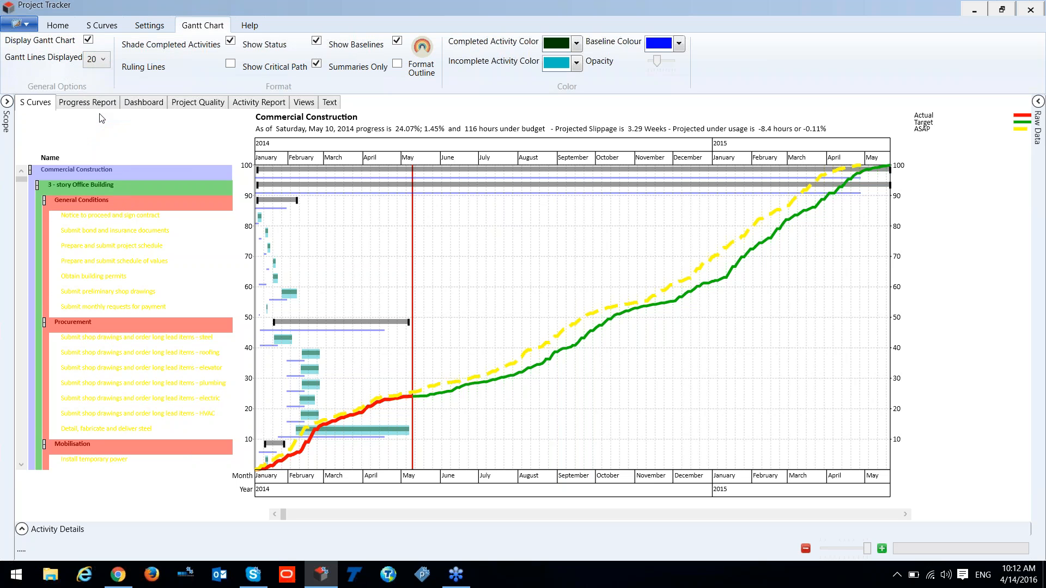
pyautogui.click(96, 59)
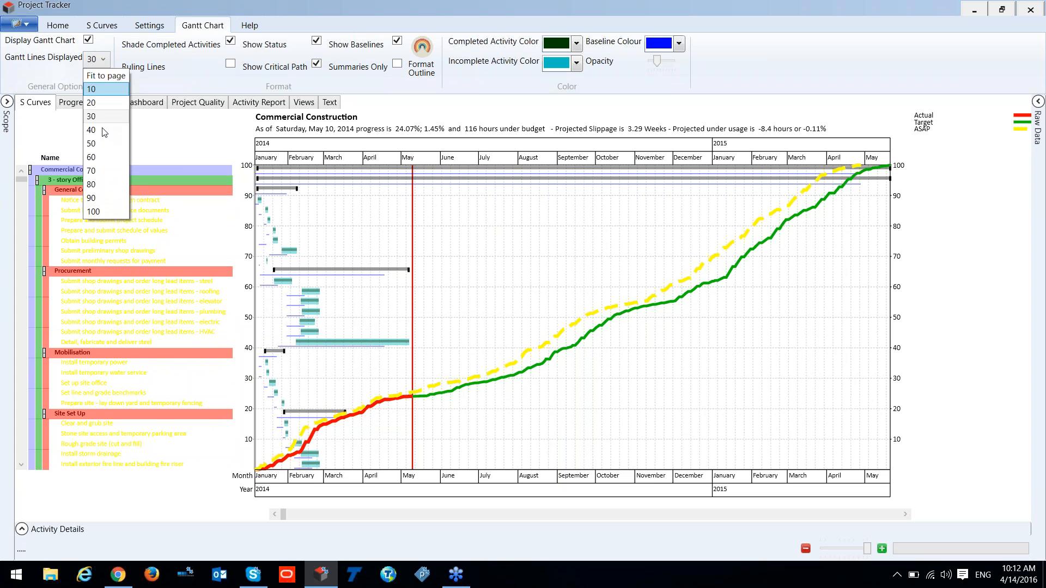
pyautogui.click(97, 201)
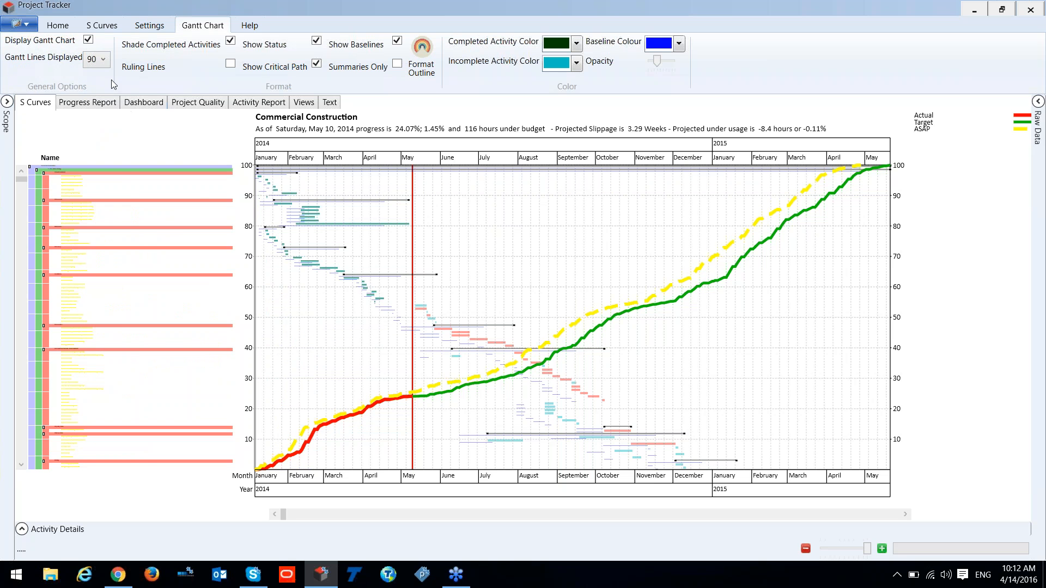
pyautogui.click(97, 59)
pyautogui.click(100, 102)
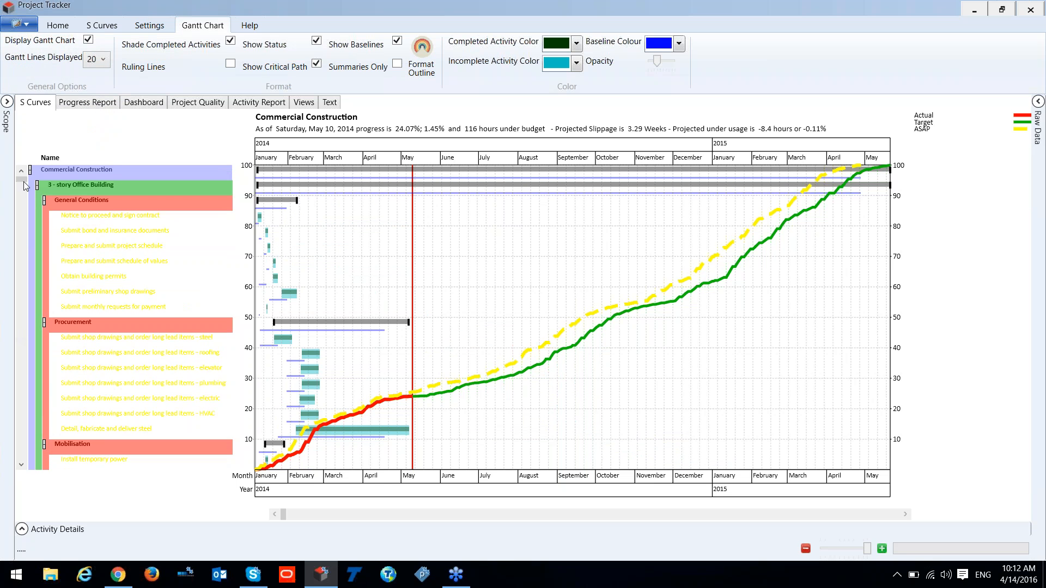
# Step: Look at the Steel Erection activities further down the Gantt chart and hide the chart
pyautogui.moveTo(24, 180); pyautogui.dragTo(28, 249)
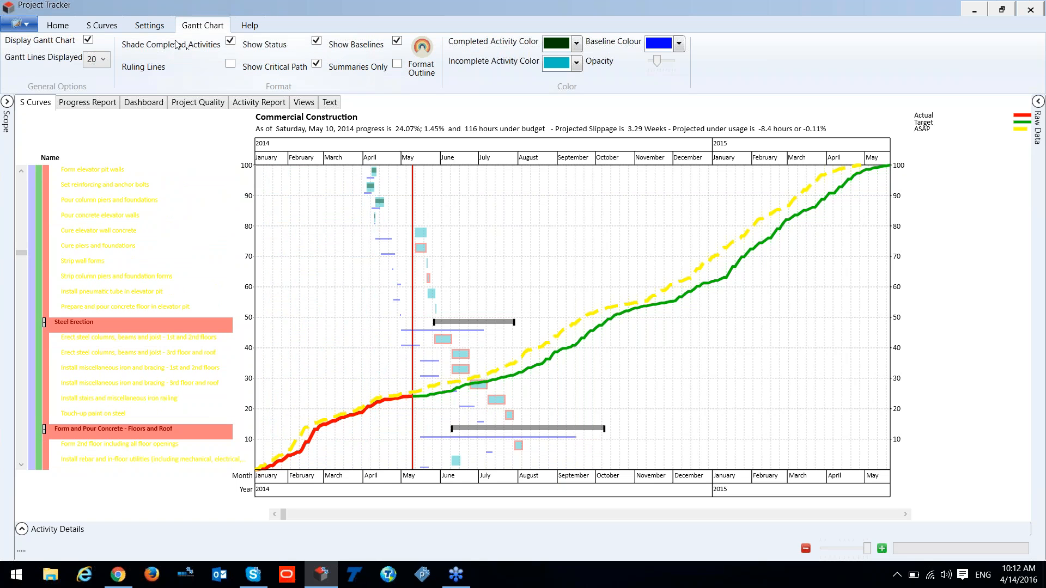
pyautogui.click(88, 40)
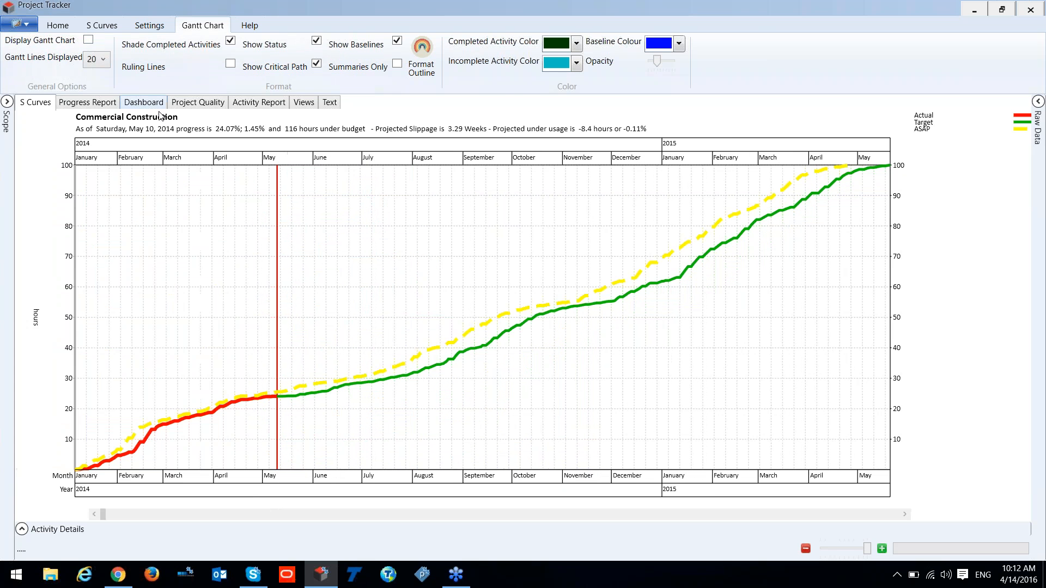
# Step: Turn on the dynamic status, inspect progress along the S curve, and set the date axis slice to Months
pyautogui.click(153, 26)
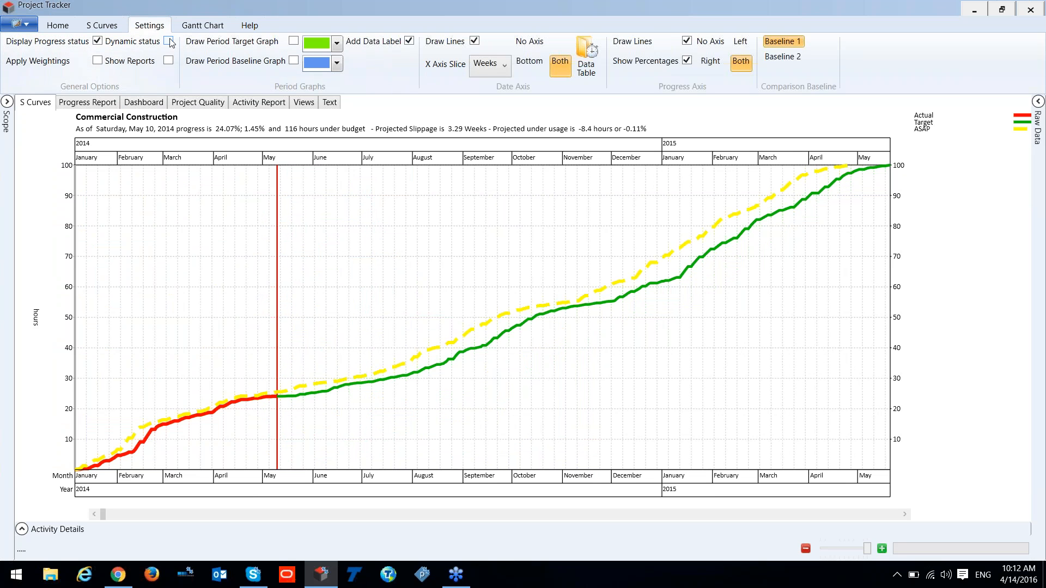
pyautogui.click(169, 42)
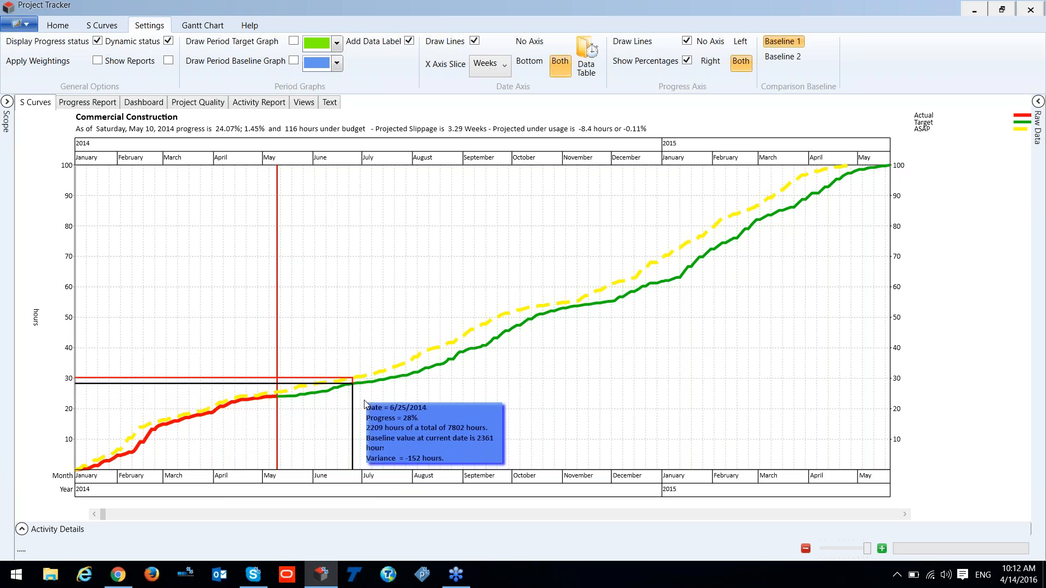
pyautogui.click(405, 392)
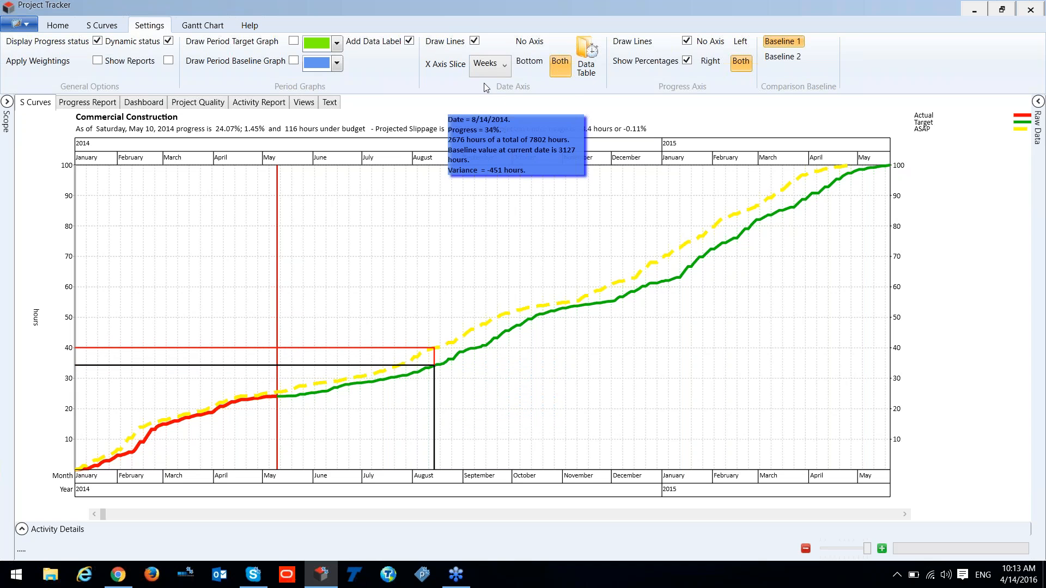
pyautogui.click(496, 66)
pyautogui.click(492, 114)
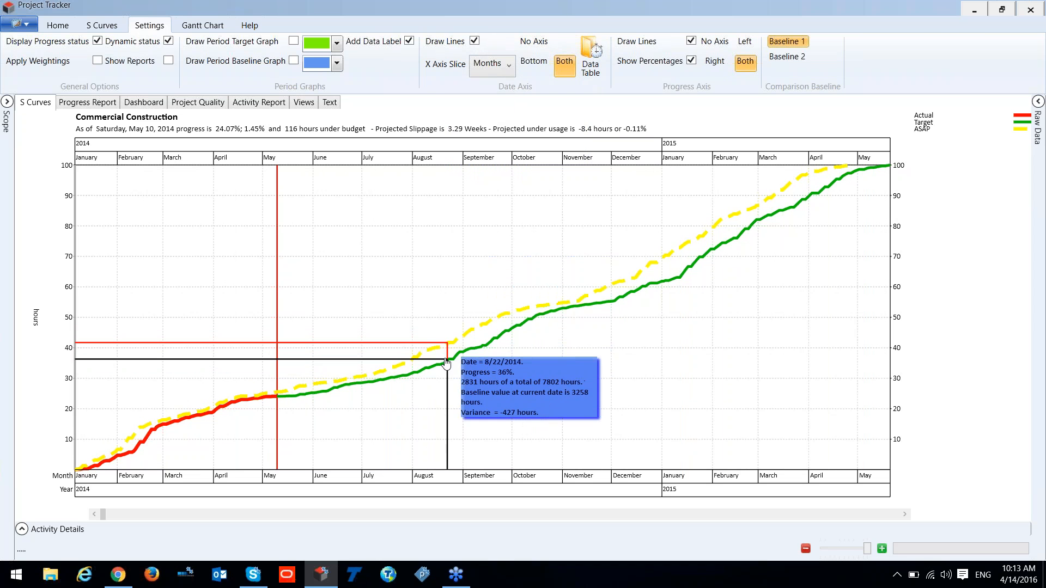
# Step: Show the activity details for dates along the S curve and turn off the dynamic status
pyautogui.click(22, 530)
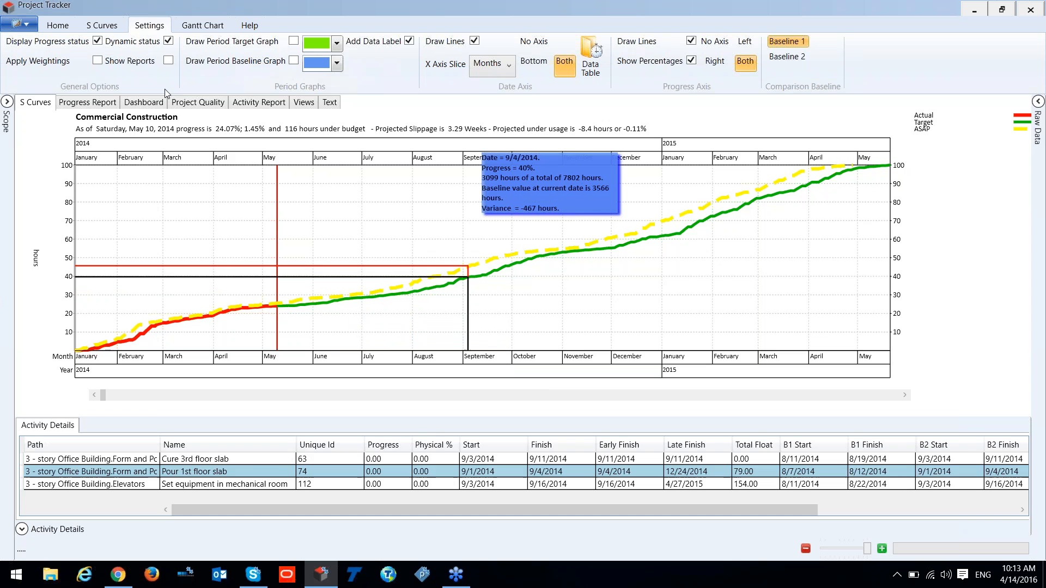
pyautogui.click(169, 41)
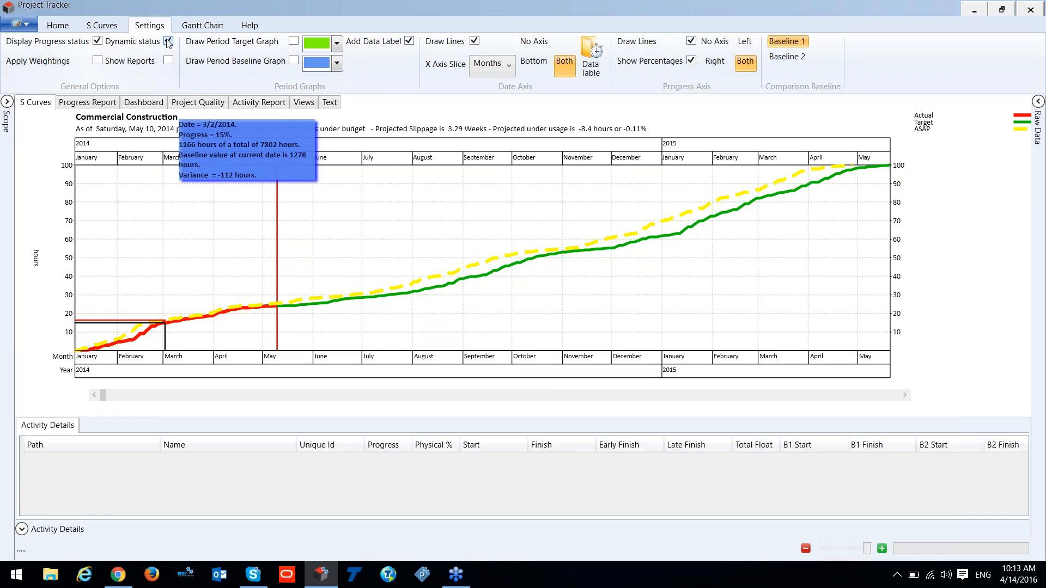
# Step: Hide the activity details and draw the period target graph behind the S curves
pyautogui.click(21, 529)
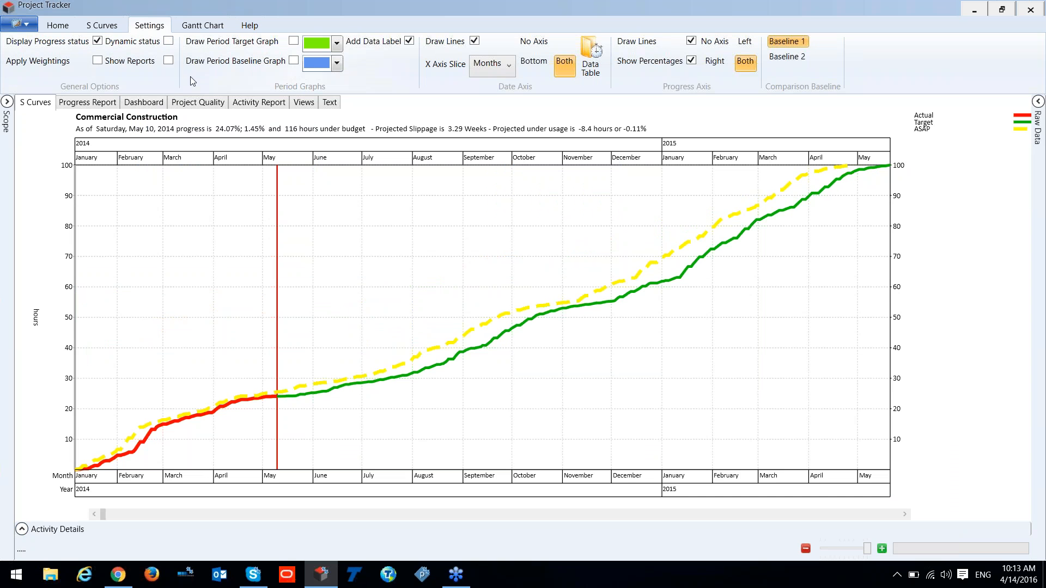
pyautogui.click(297, 42)
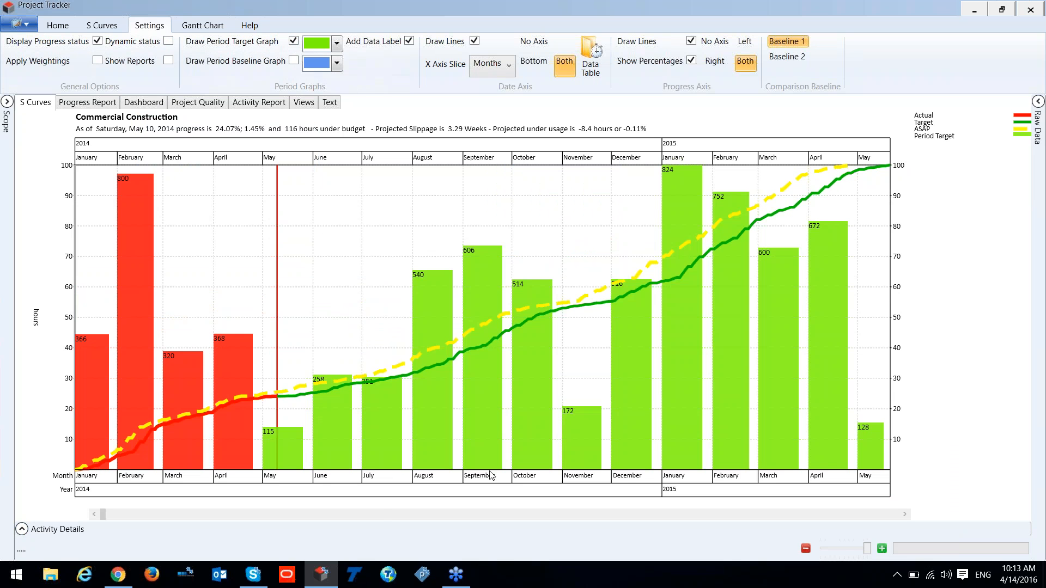
pyautogui.moveTo(334, 432)
# Step: Base the S curves on Duration
pyautogui.click(58, 25)
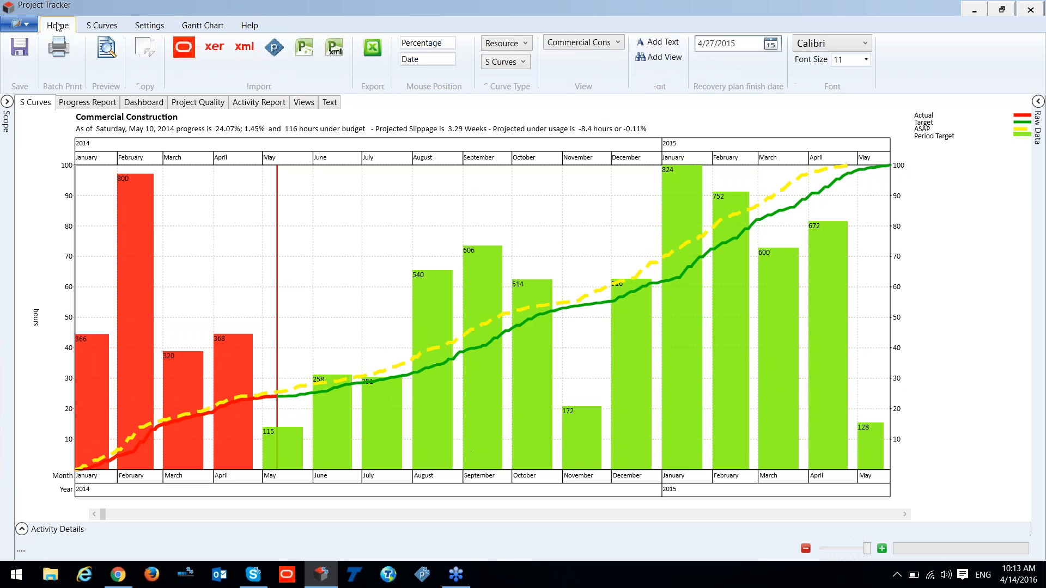
pyautogui.click(517, 43)
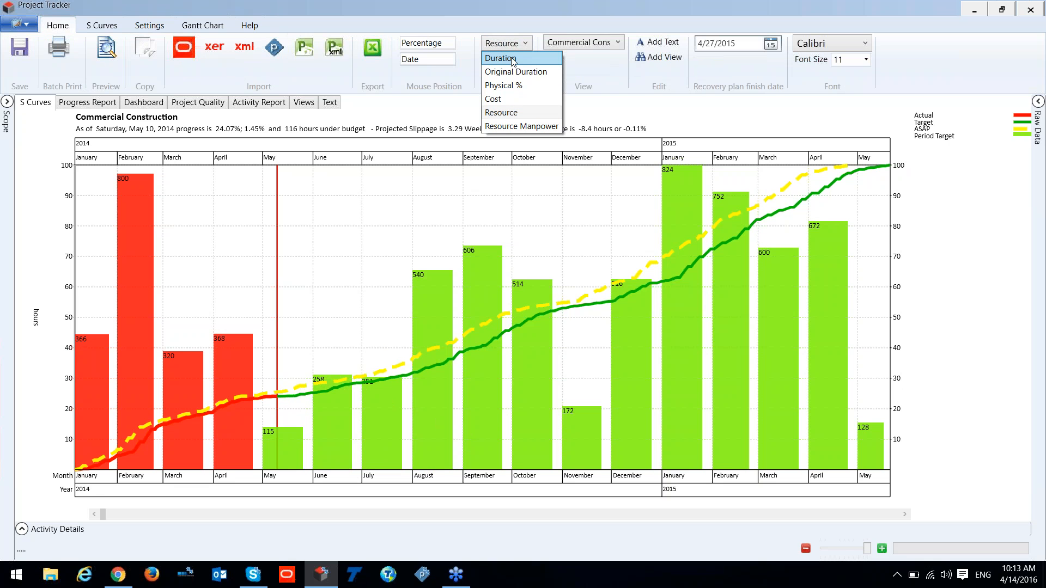
pyautogui.click(505, 62)
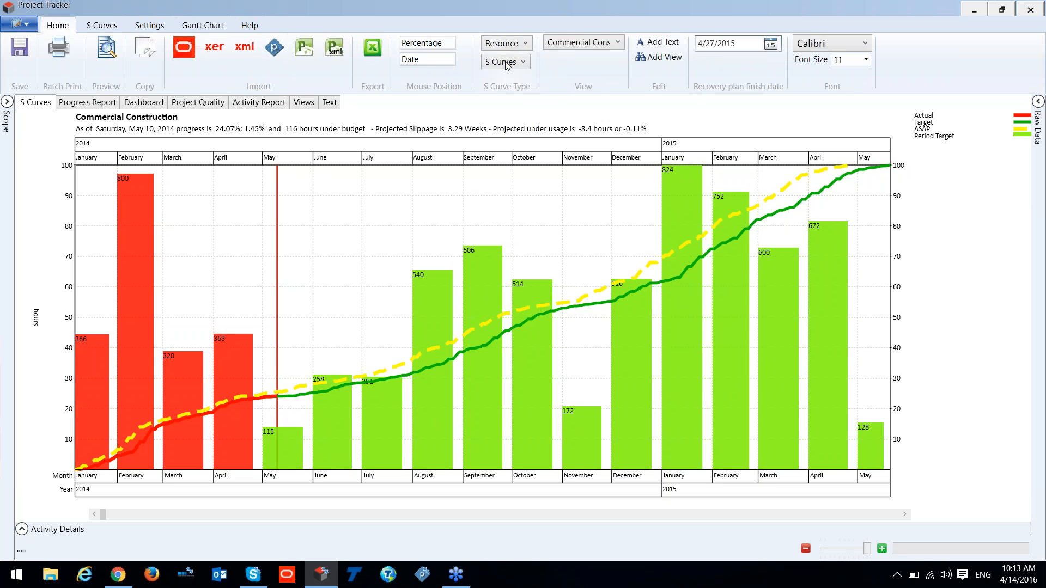
# Step: Draw the period baseline graph alongside the target graph for comparison, and turn both period graphs off
pyautogui.click(102, 25)
pyautogui.click(144, 25)
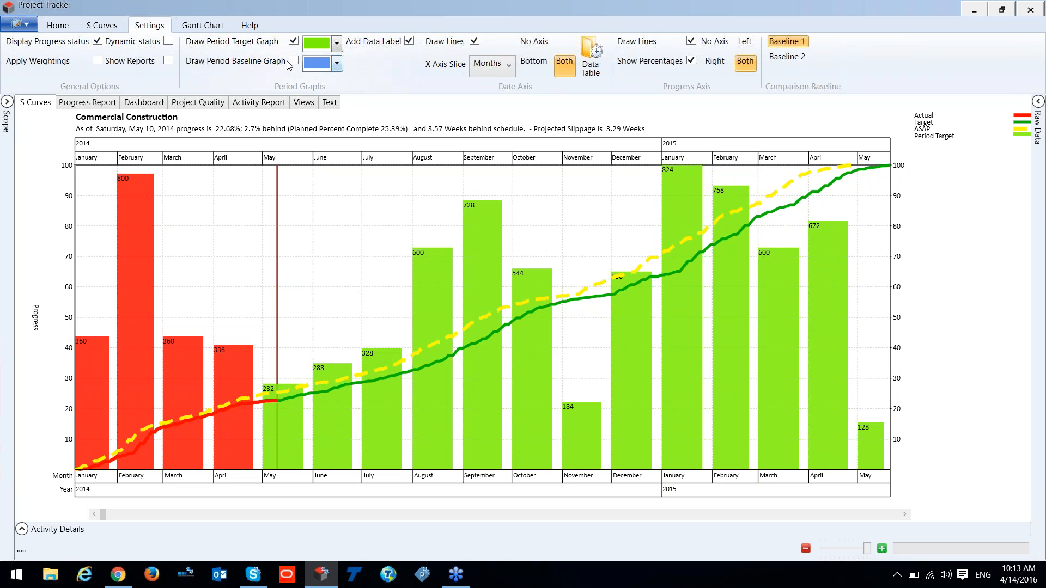
pyautogui.click(293, 61)
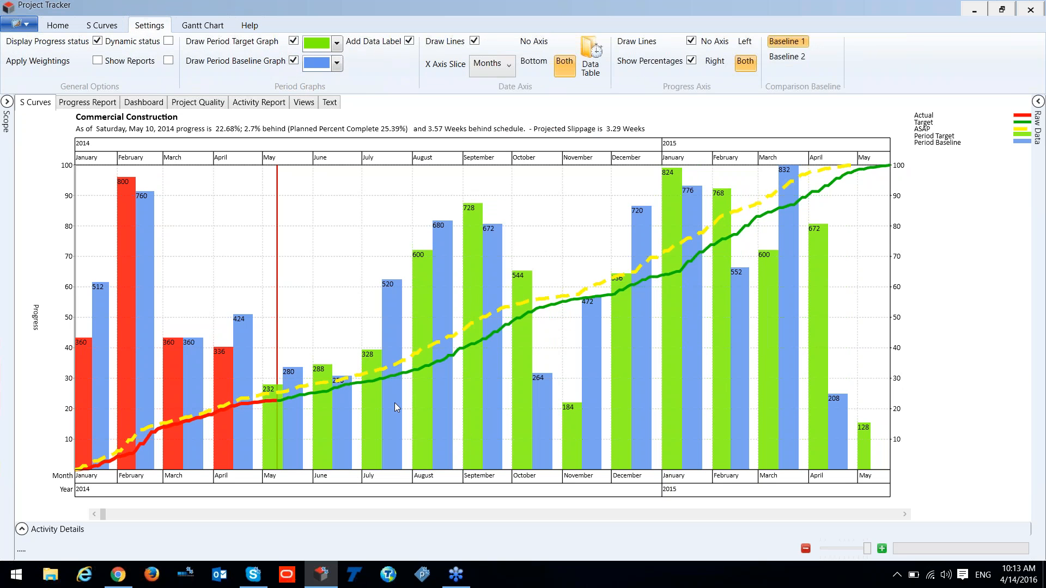
pyautogui.moveTo(396, 422)
pyautogui.click(293, 41)
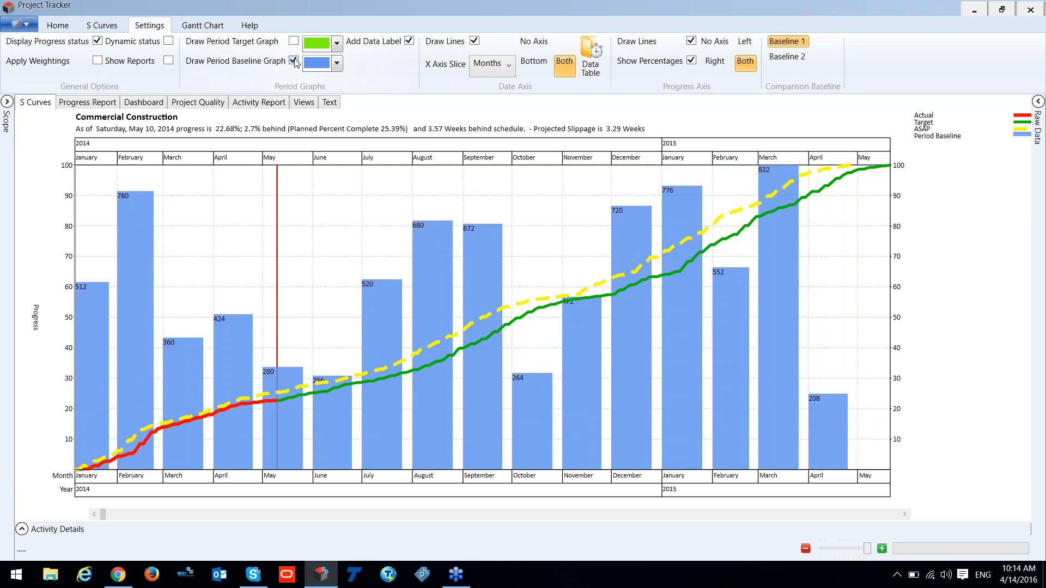
pyautogui.click(294, 60)
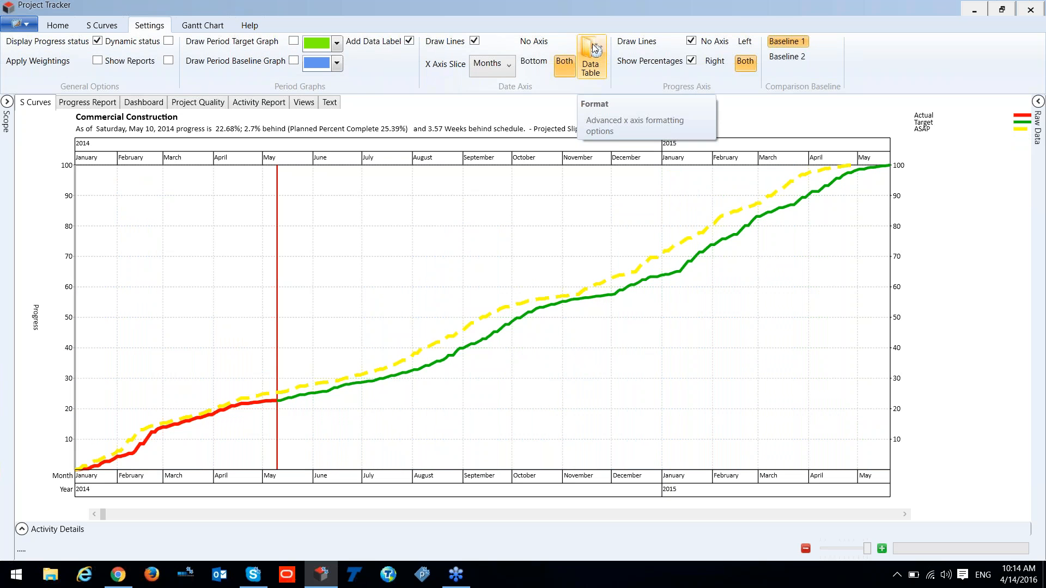
# Step: Add the Planned Data, Actual Data and % complete lines to the data table under the date axis
pyautogui.click(582, 57)
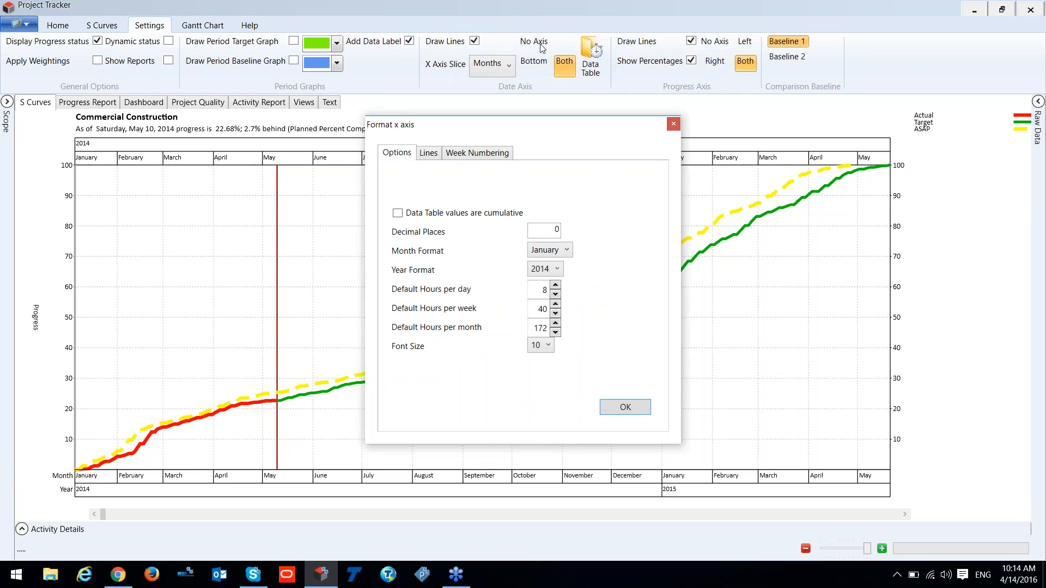
pyautogui.click(425, 155)
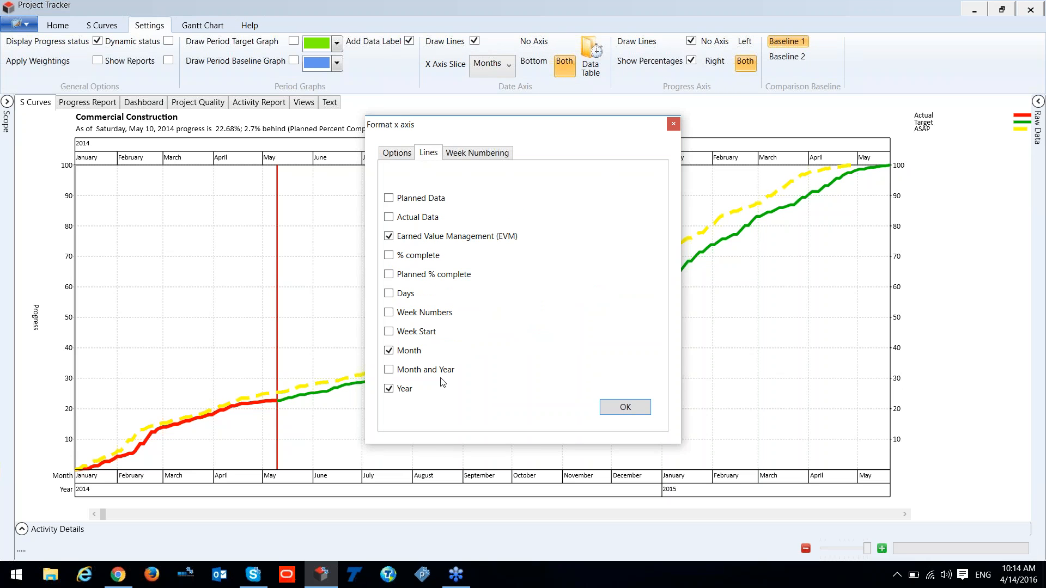
pyautogui.click(390, 237)
pyautogui.click(389, 198)
pyautogui.click(389, 218)
pyautogui.click(389, 256)
pyautogui.click(625, 407)
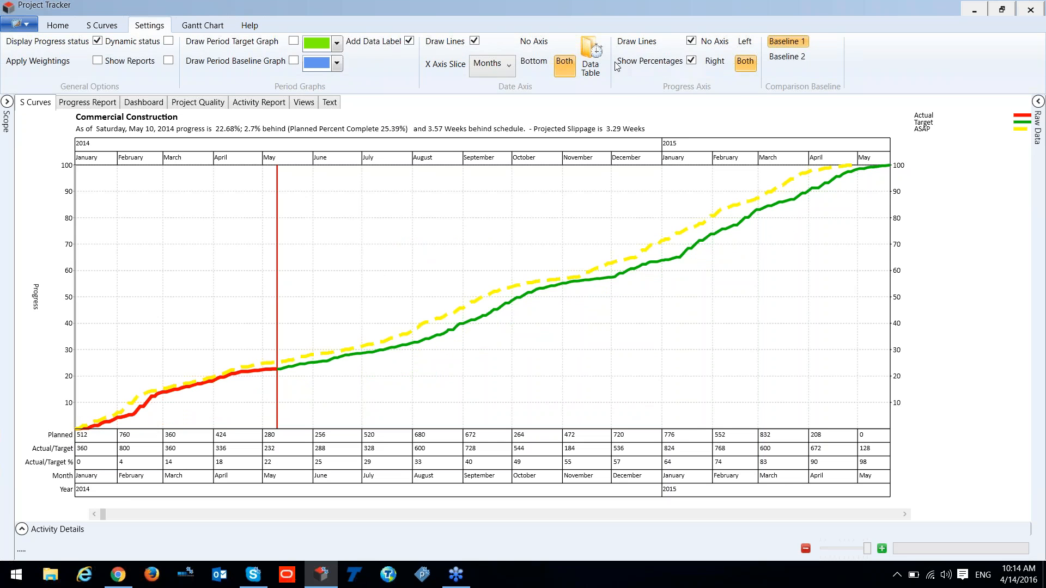
# Step: Remove the Actual Data, Planned Data and % complete lines from the date axis data table
pyautogui.click(596, 54)
pyautogui.click(429, 154)
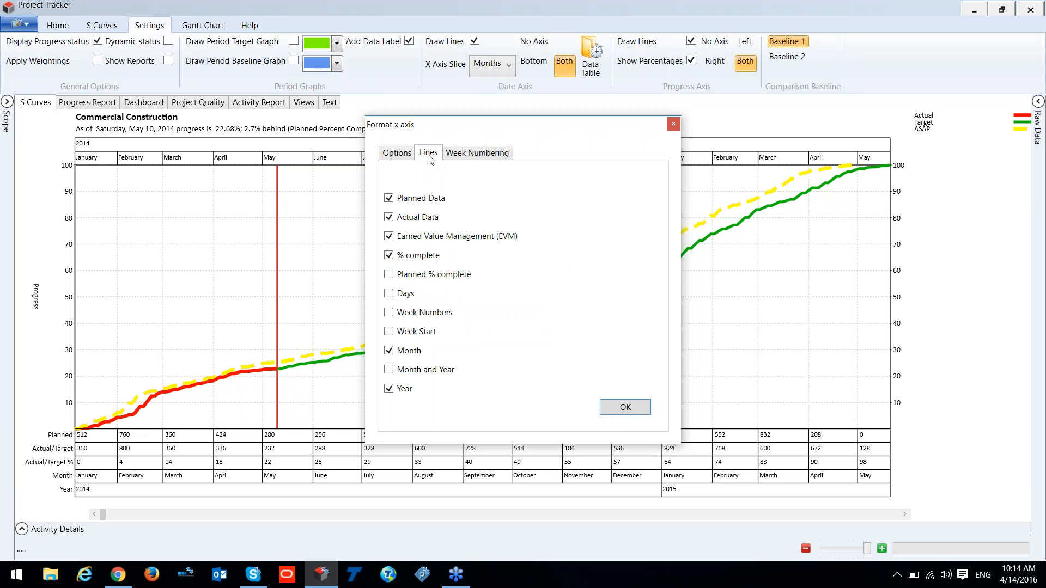
pyautogui.click(388, 216)
pyautogui.click(388, 198)
pyautogui.click(389, 255)
pyautogui.click(632, 407)
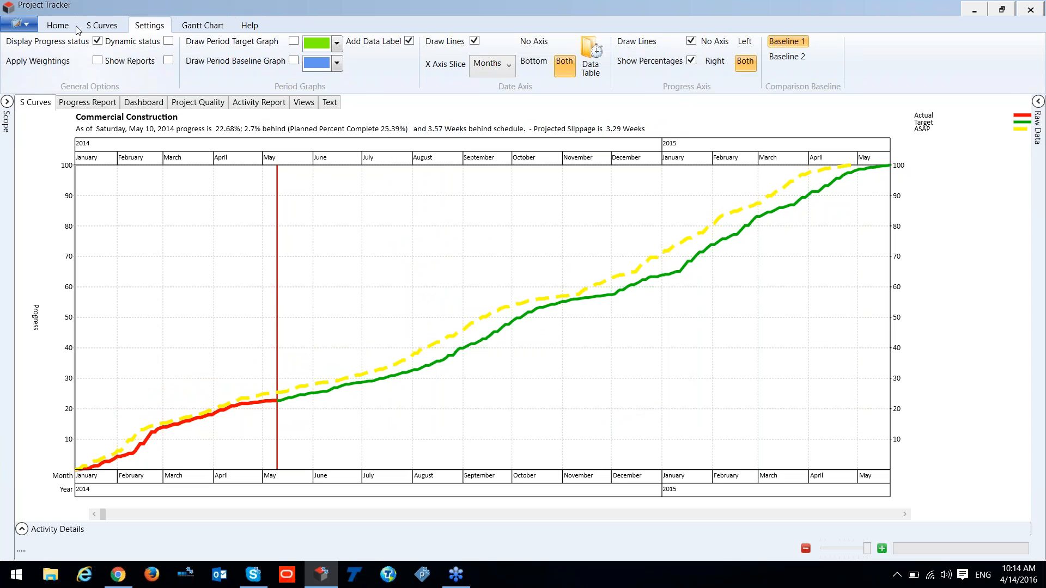
# Step: Base the S curves on Cost
pyautogui.click(102, 25)
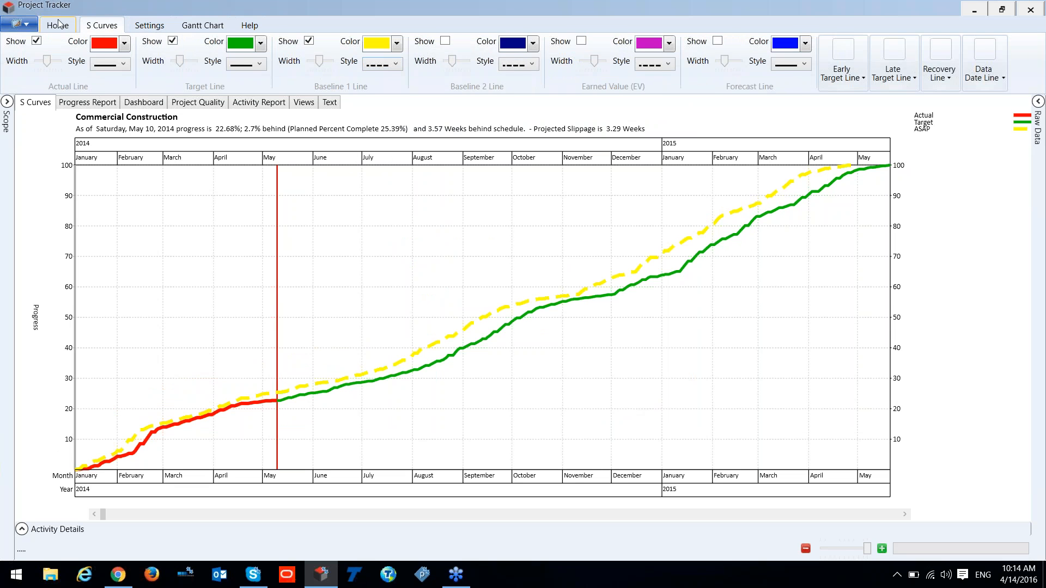
pyautogui.click(57, 25)
pyautogui.click(514, 47)
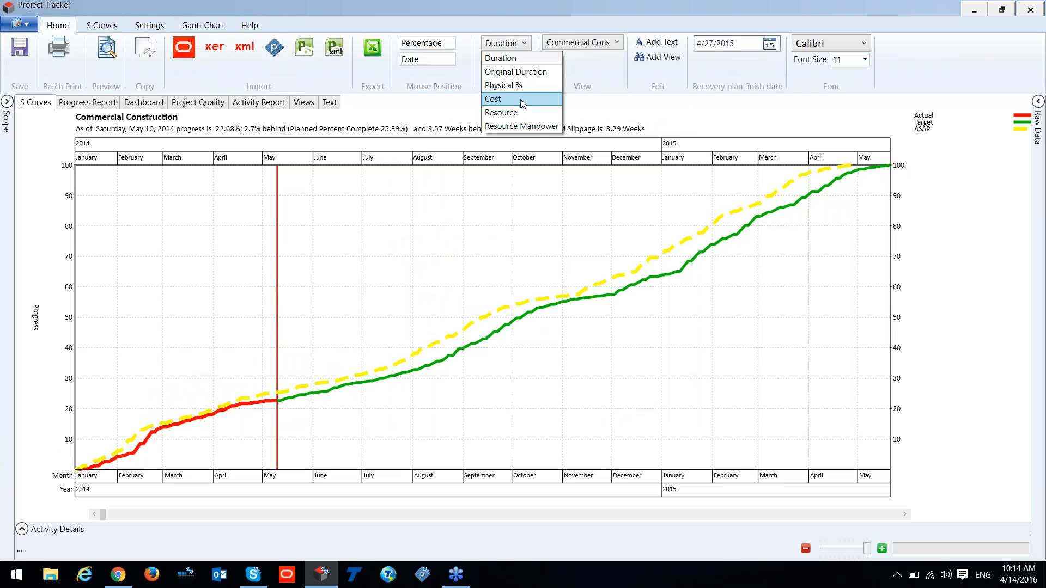
pyautogui.click(521, 99)
# Step: Show the Earned Value (EV) line and make it wider with a solid line style
pyautogui.click(148, 26)
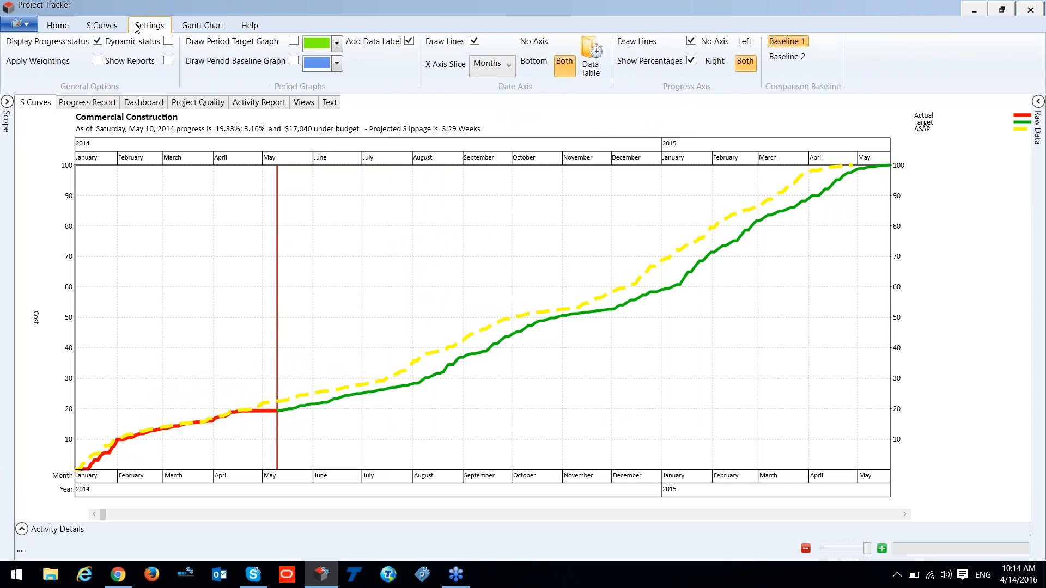
pyautogui.click(101, 25)
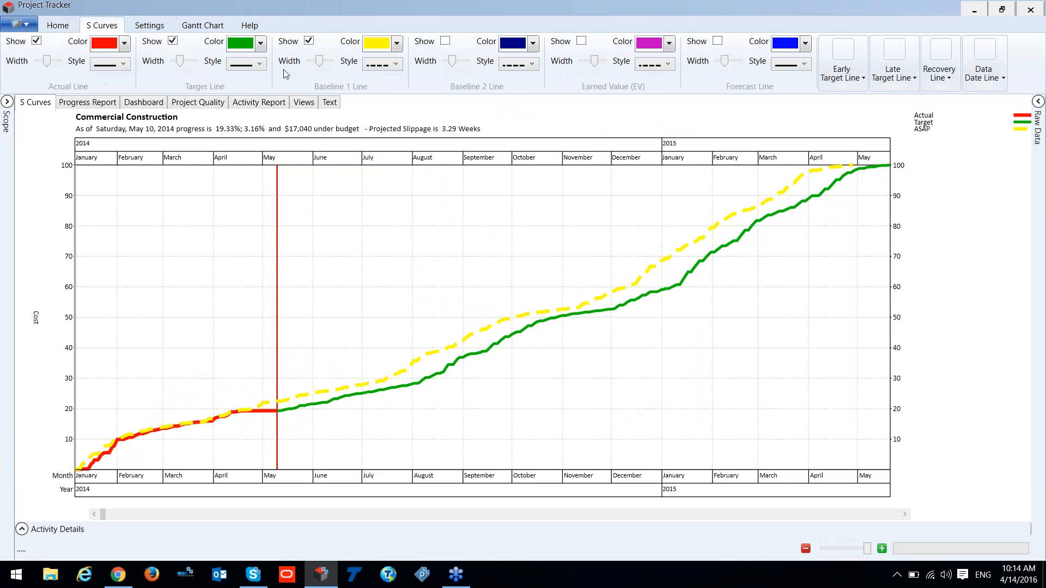
pyautogui.click(581, 42)
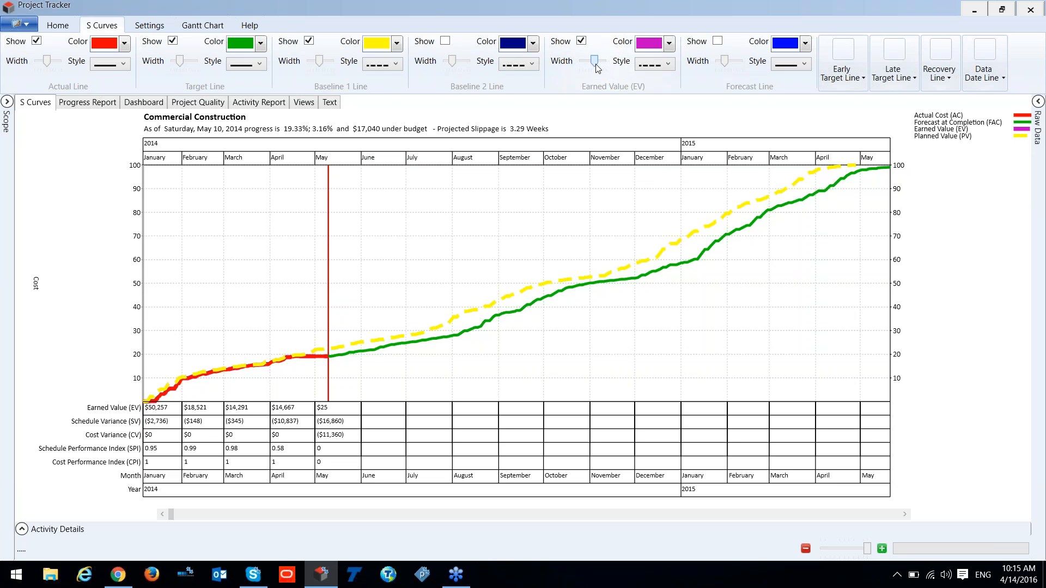
pyautogui.moveTo(595, 61); pyautogui.dragTo(603, 66)
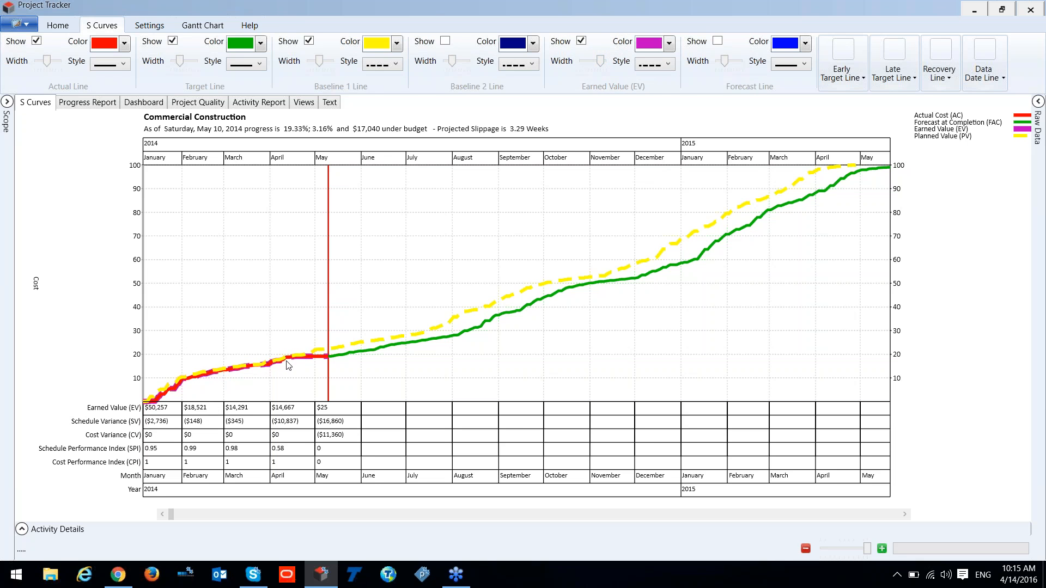
pyautogui.click(654, 65)
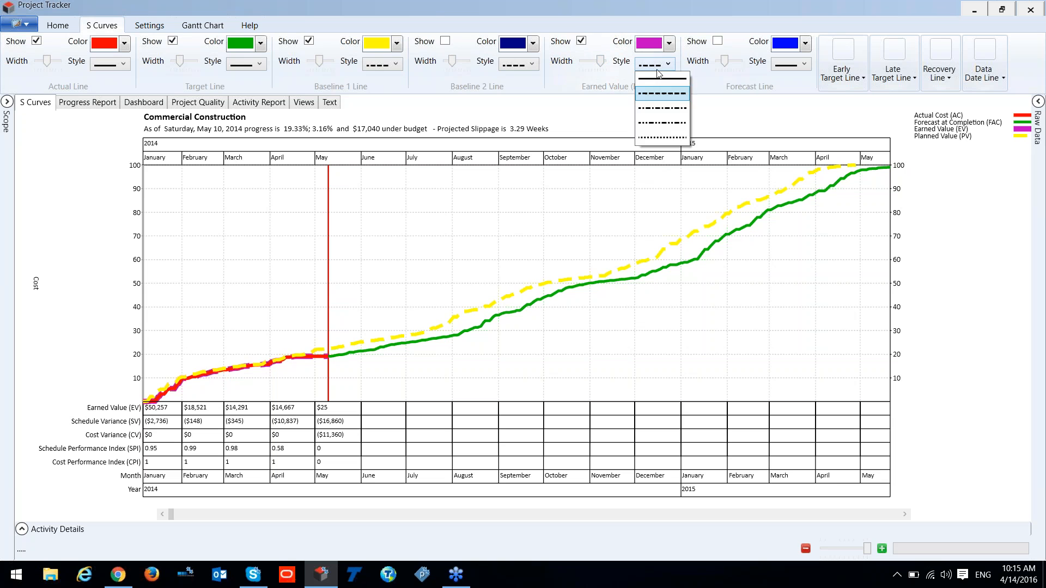
pyautogui.click(659, 77)
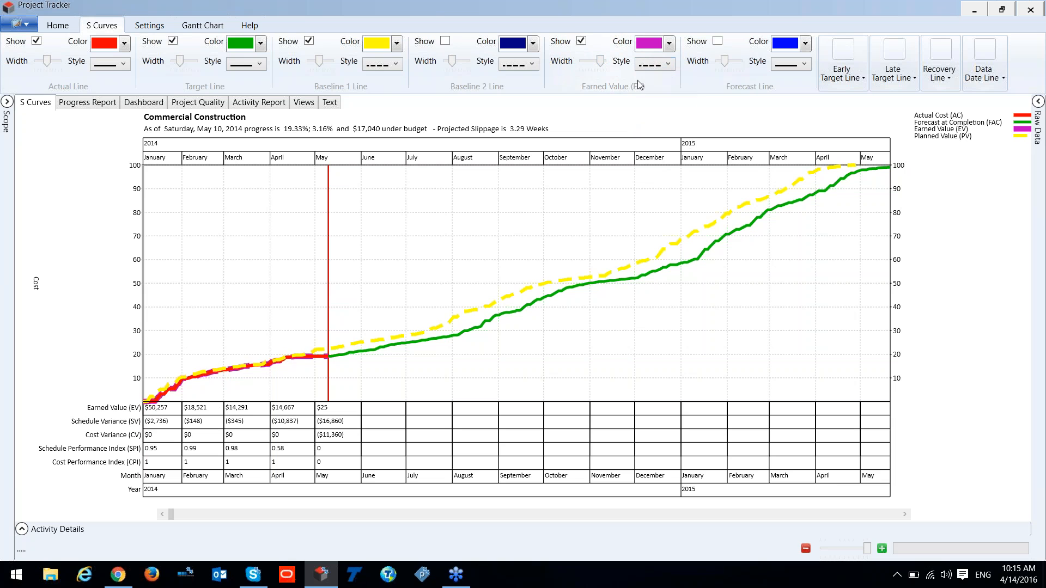
# Step: Hide the Baseline 1 and Actual lines to isolate the Earned Value curve, and show both lines again
pyautogui.click(310, 42)
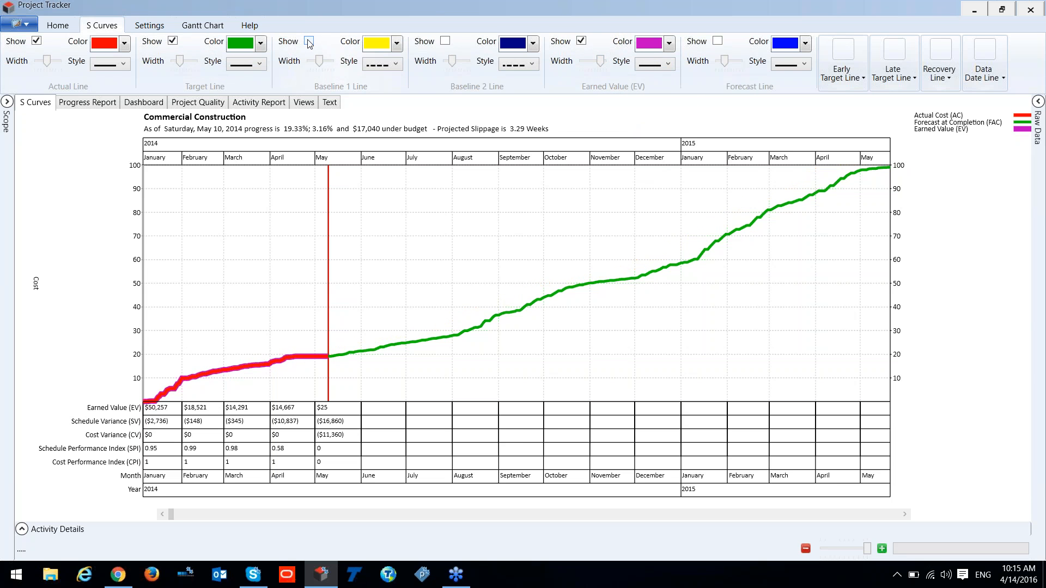
pyautogui.click(37, 41)
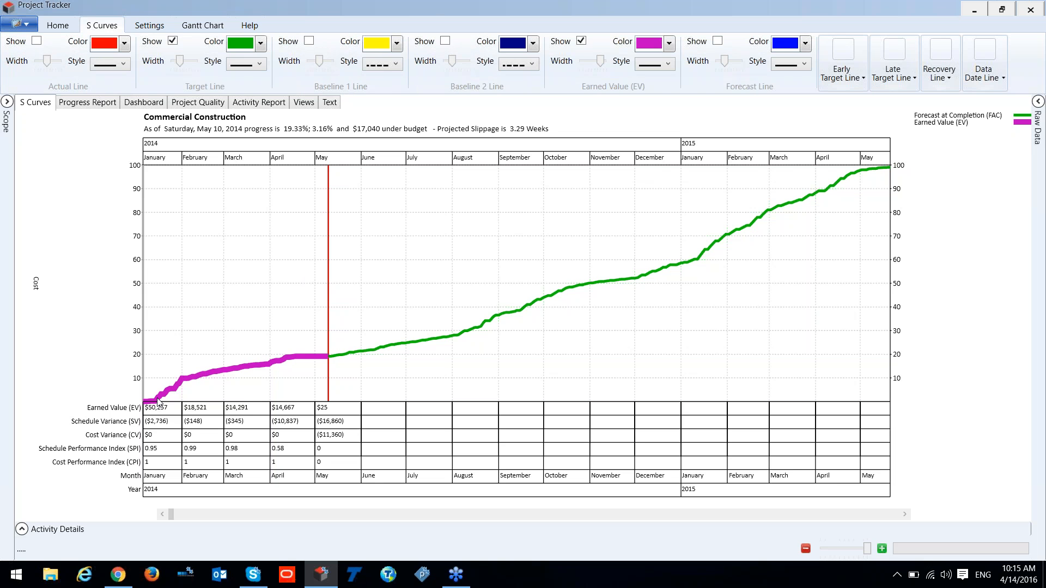
pyautogui.press('ctrl')
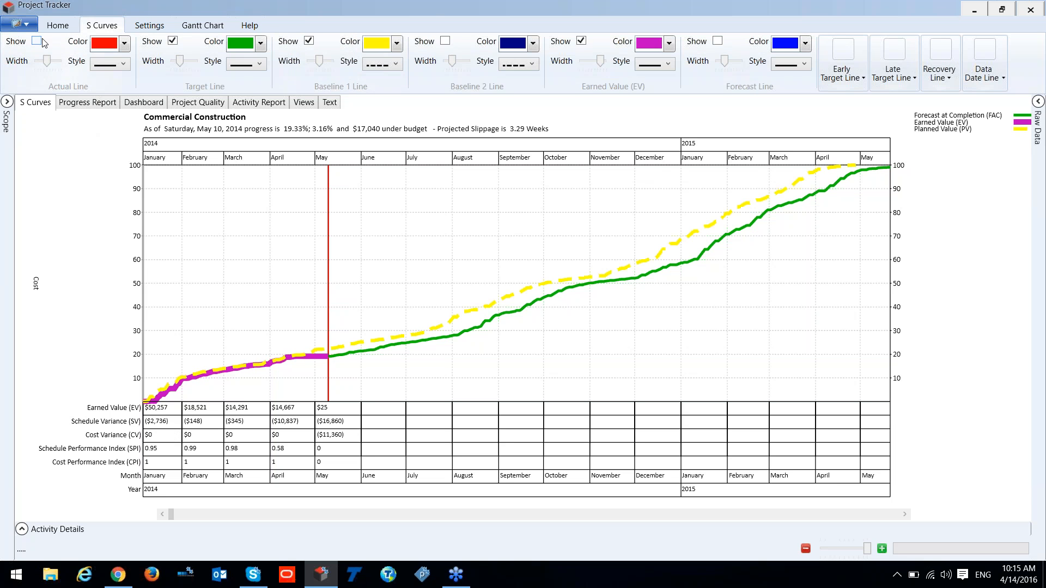
pyautogui.click(36, 40)
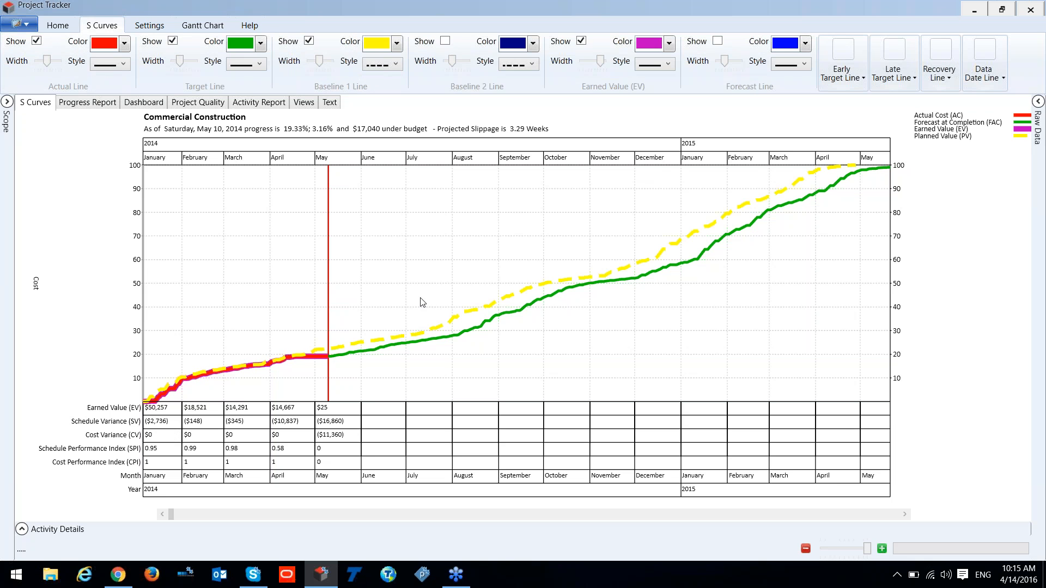
# Step: Switch the chart type to Trend Lines and examine the schedule and cost performance index trends up to the data date
pyautogui.click(152, 28)
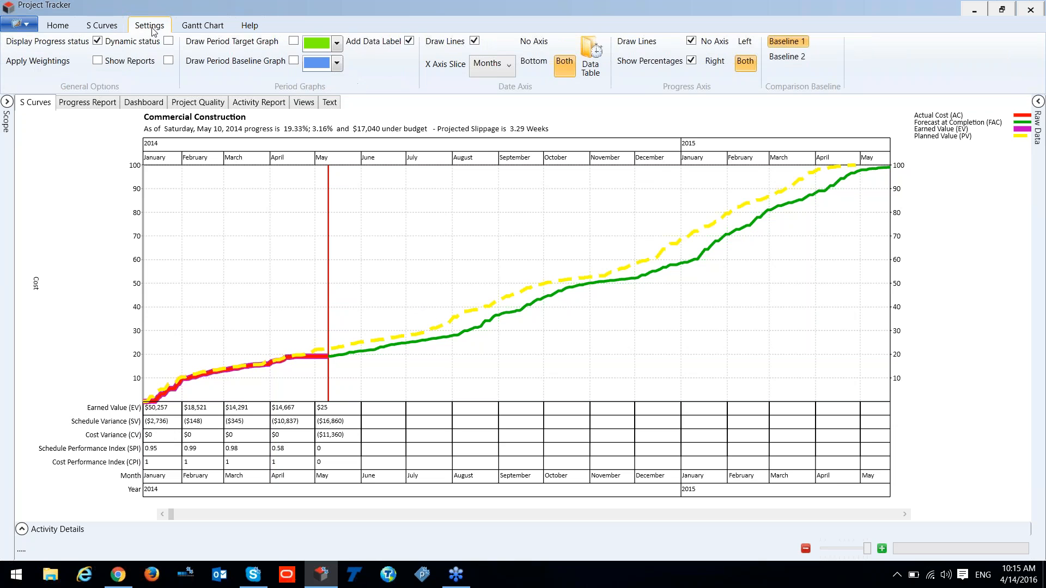
pyautogui.click(104, 29)
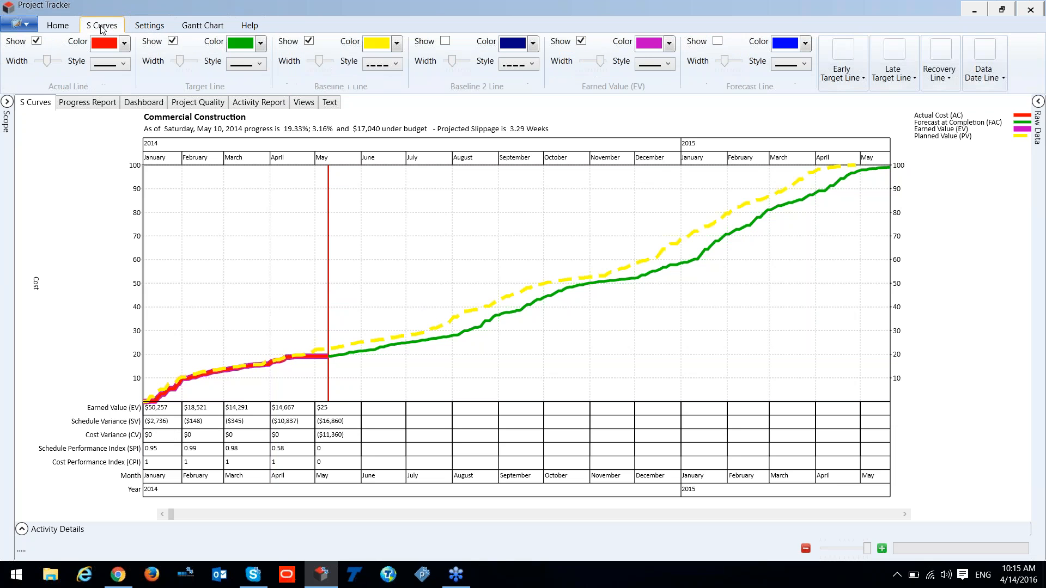
pyautogui.click(57, 26)
pyautogui.click(509, 62)
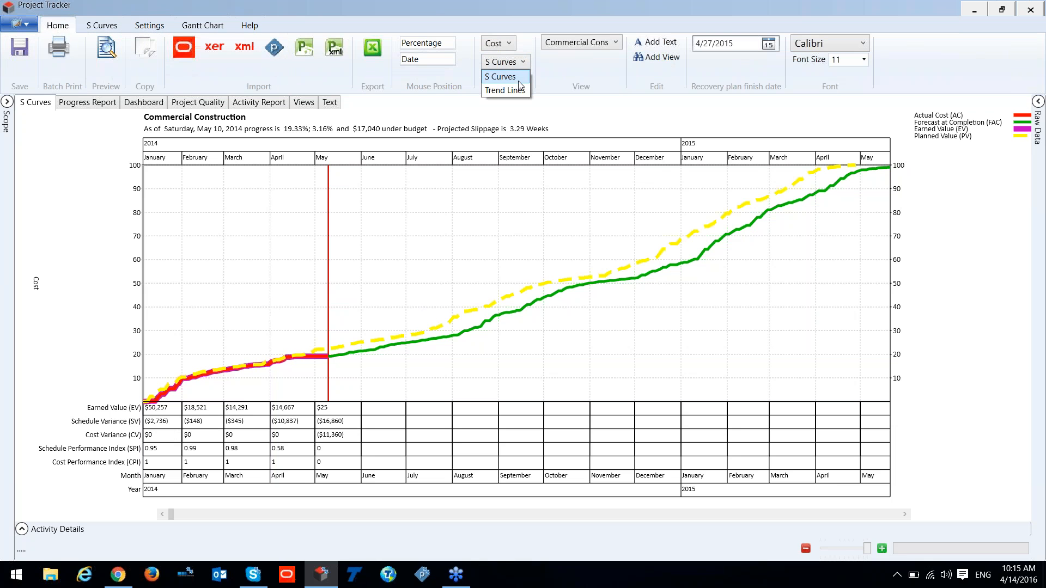
pyautogui.click(507, 91)
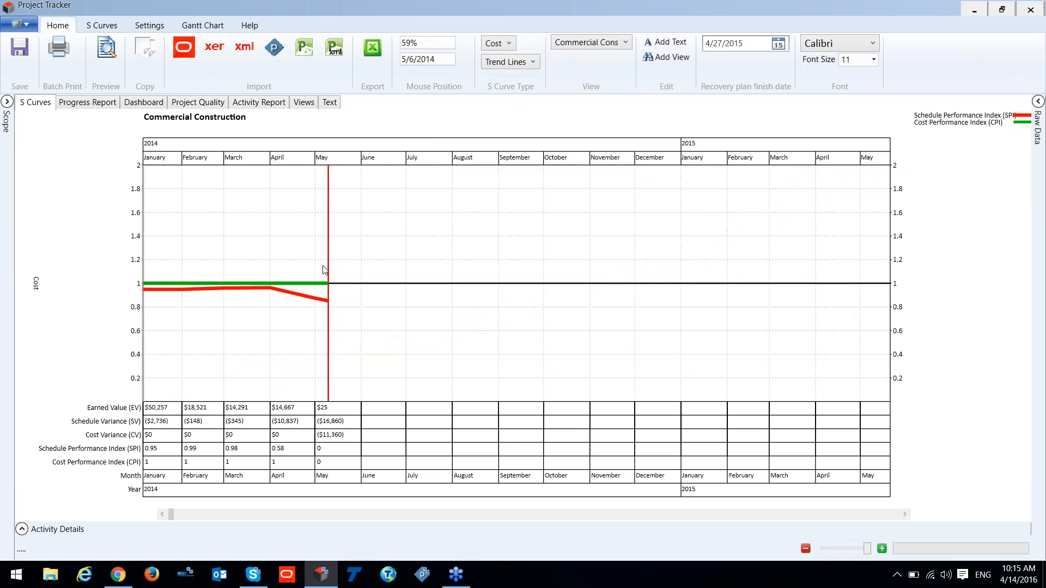
pyautogui.click(883, 549)
pyautogui.click(882, 549)
pyautogui.click(882, 549)
pyautogui.click(882, 549)
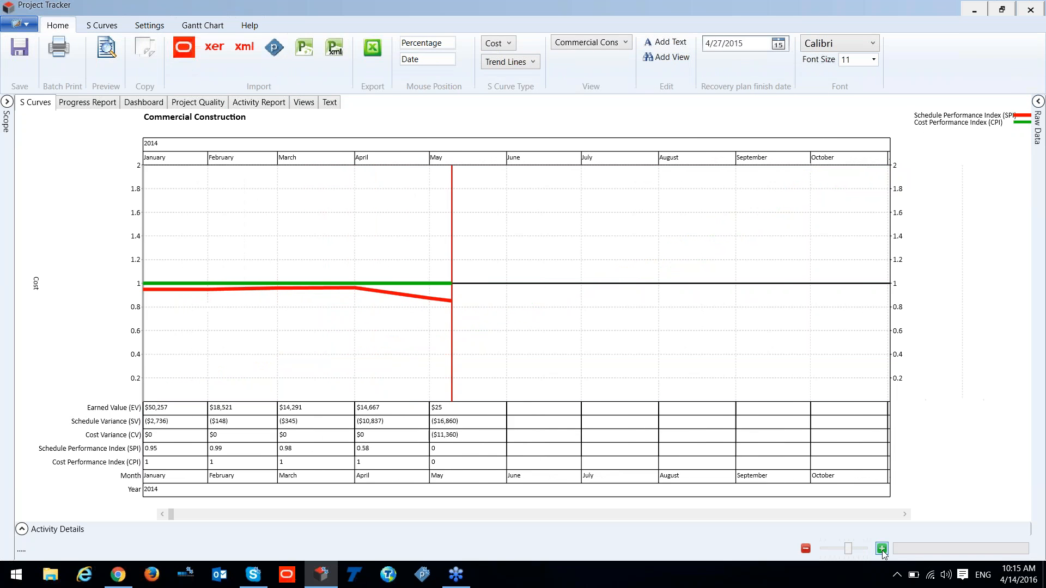
pyautogui.click(883, 549)
pyautogui.click(883, 549)
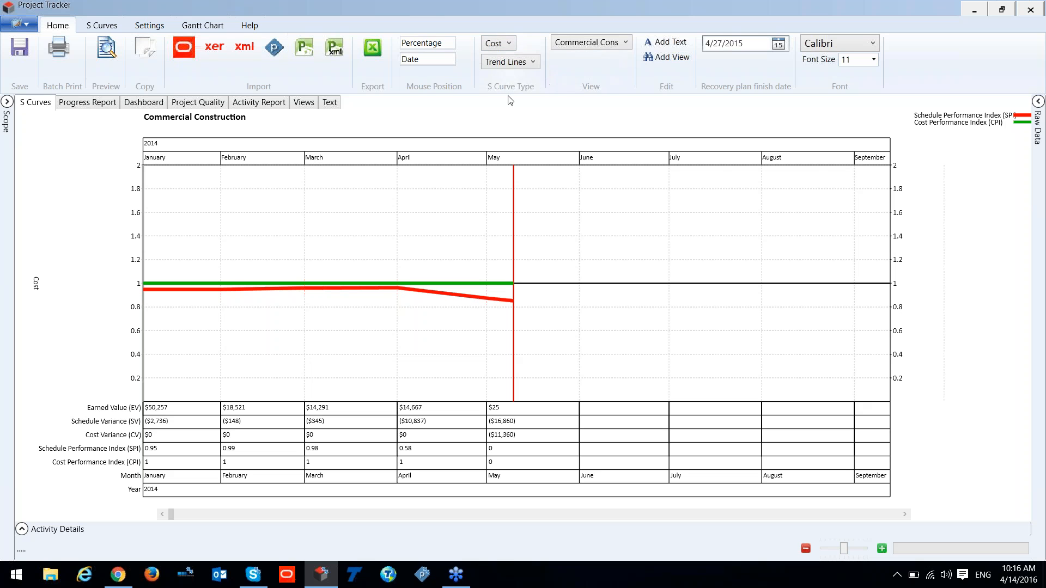
# Step: Set the date axis slice of the trend chart to Weeks
pyautogui.click(104, 27)
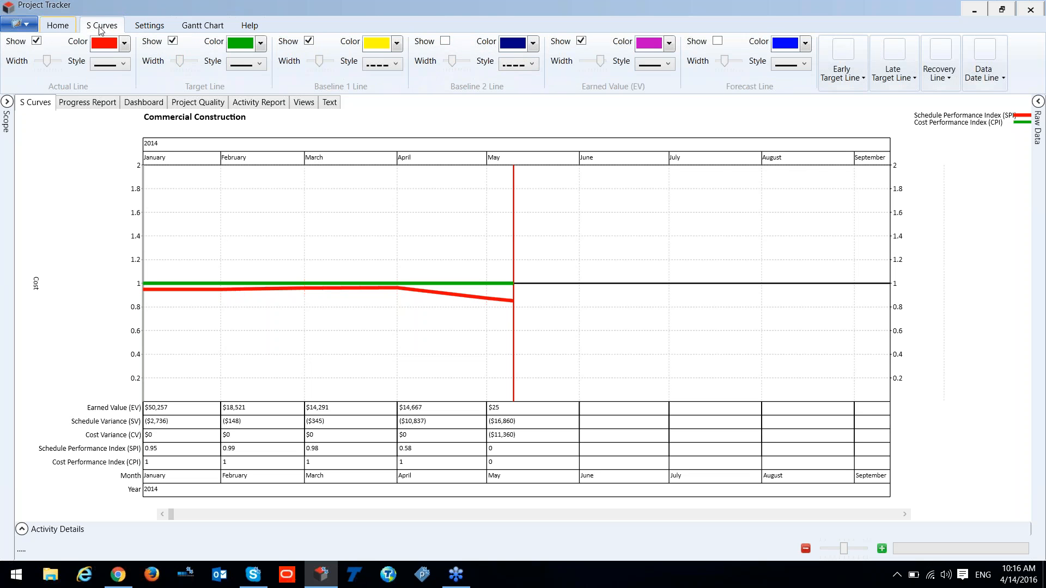
pyautogui.click(149, 26)
pyautogui.click(499, 66)
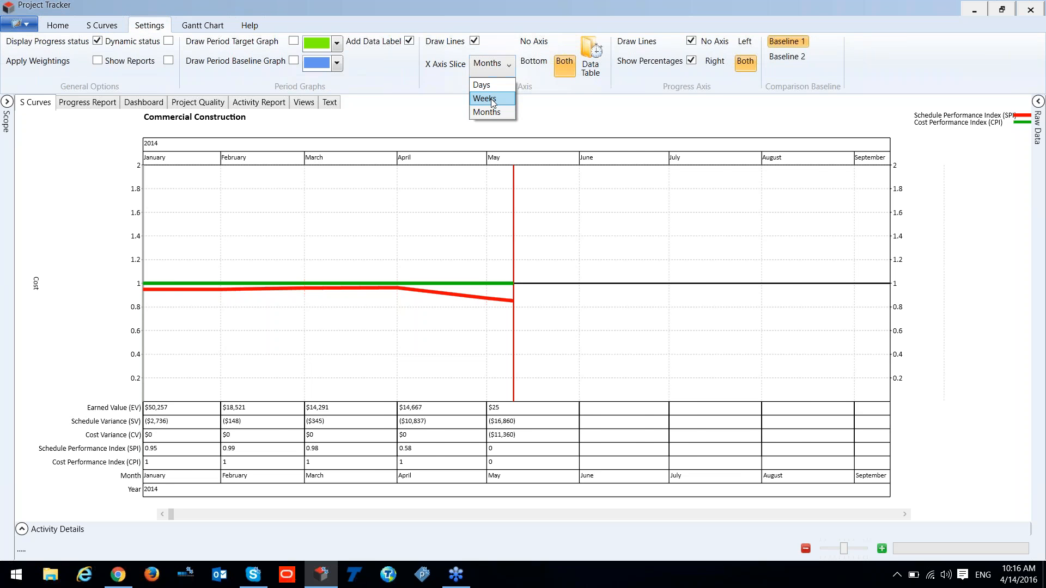
pyautogui.click(492, 99)
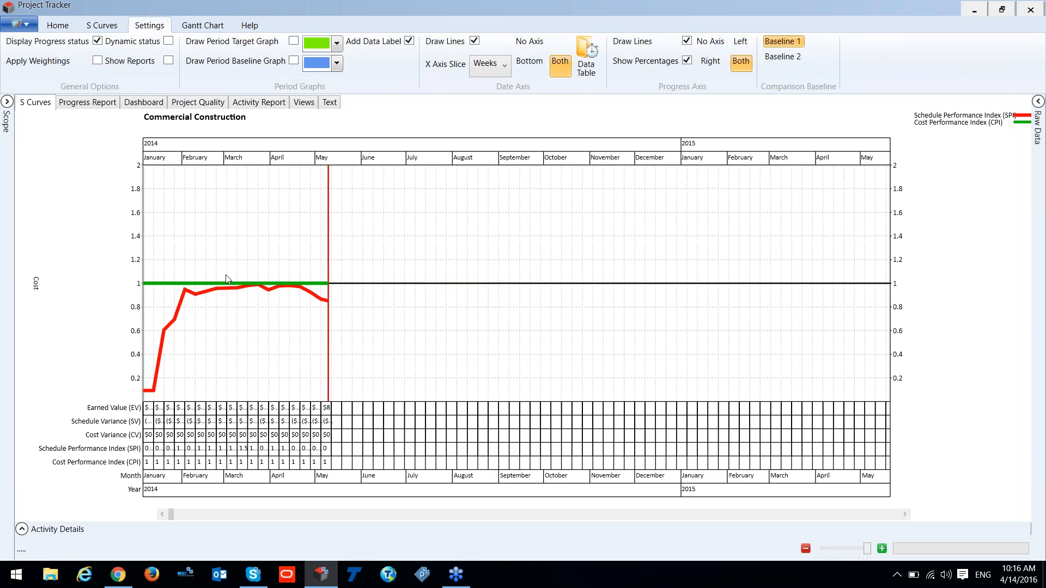
# Step: Examine the weekly performance index trends up to the data date and switch the chart type back to S Curves
pyautogui.click(882, 549)
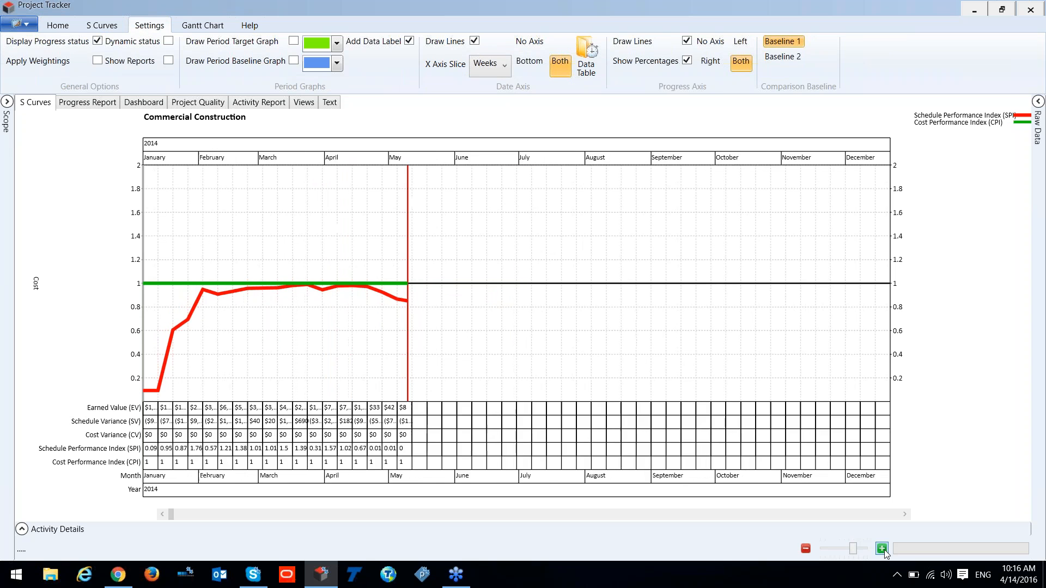
pyautogui.click(883, 549)
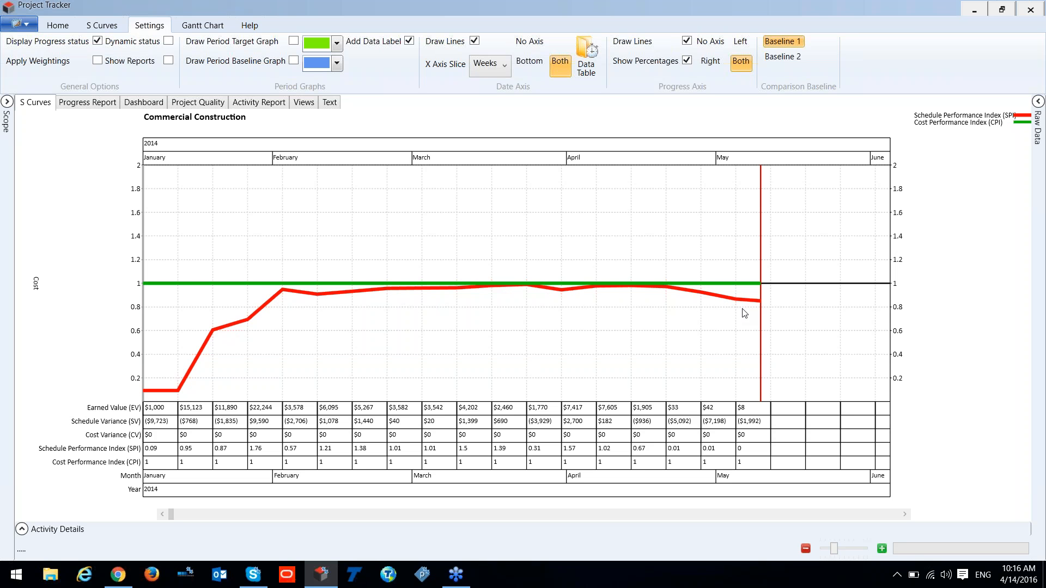
pyautogui.click(106, 25)
pyautogui.click(52, 25)
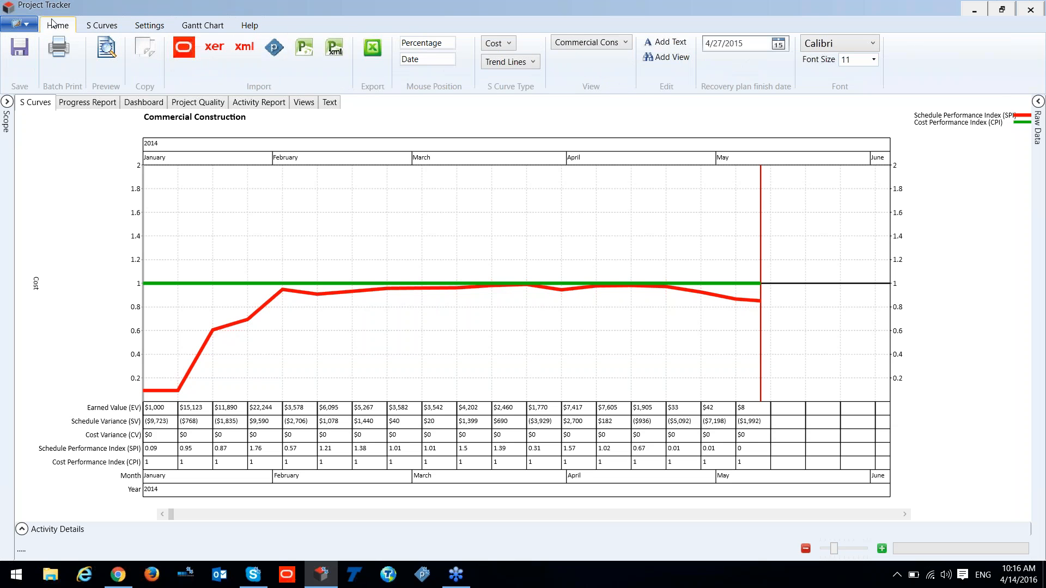
pyautogui.click(530, 68)
pyautogui.click(517, 76)
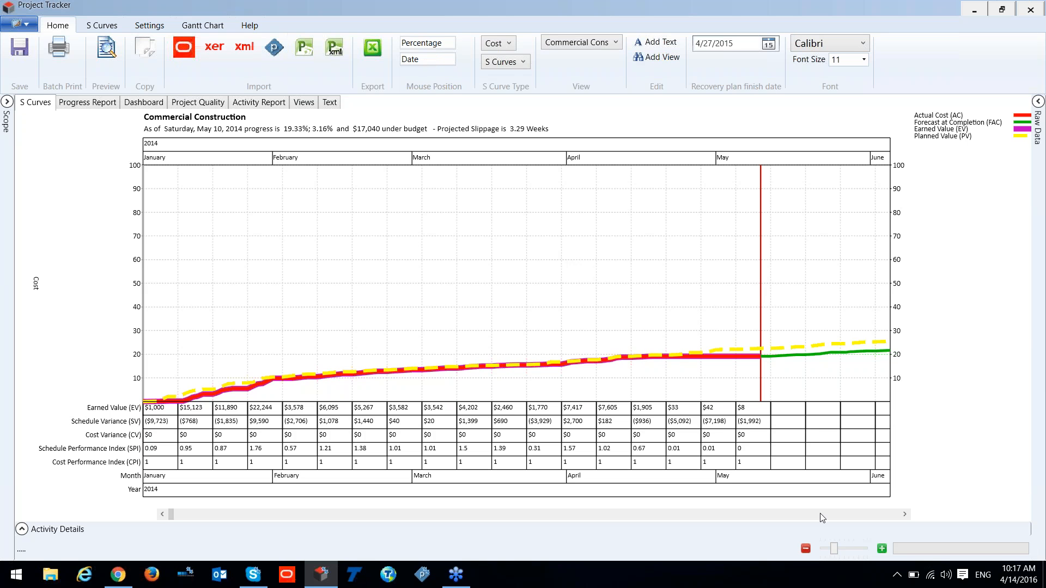
pyautogui.click(806, 549)
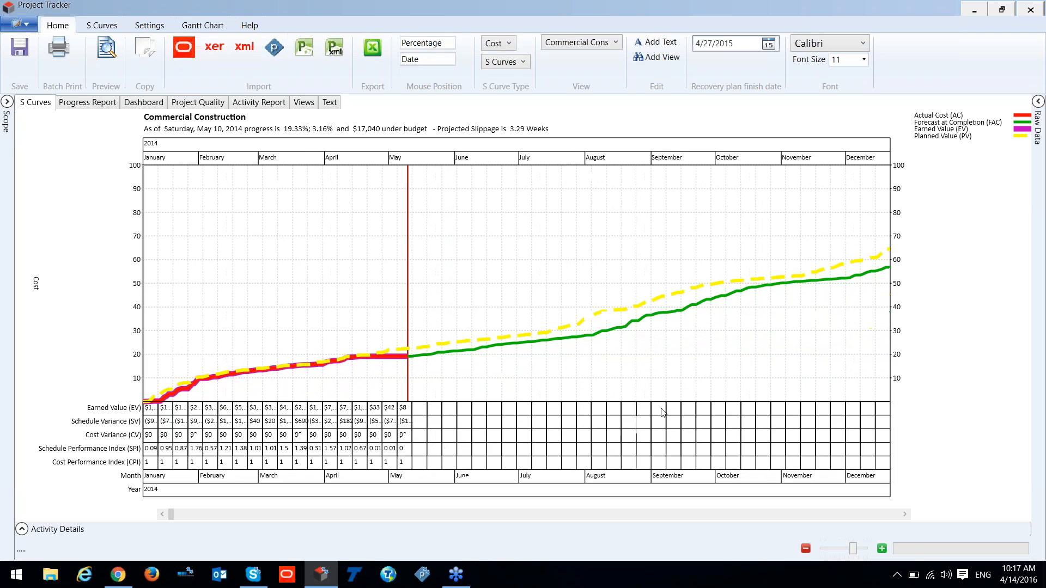
pyautogui.click(806, 548)
# Step: Open the dashboard and enable the display of reports
pyautogui.click(142, 103)
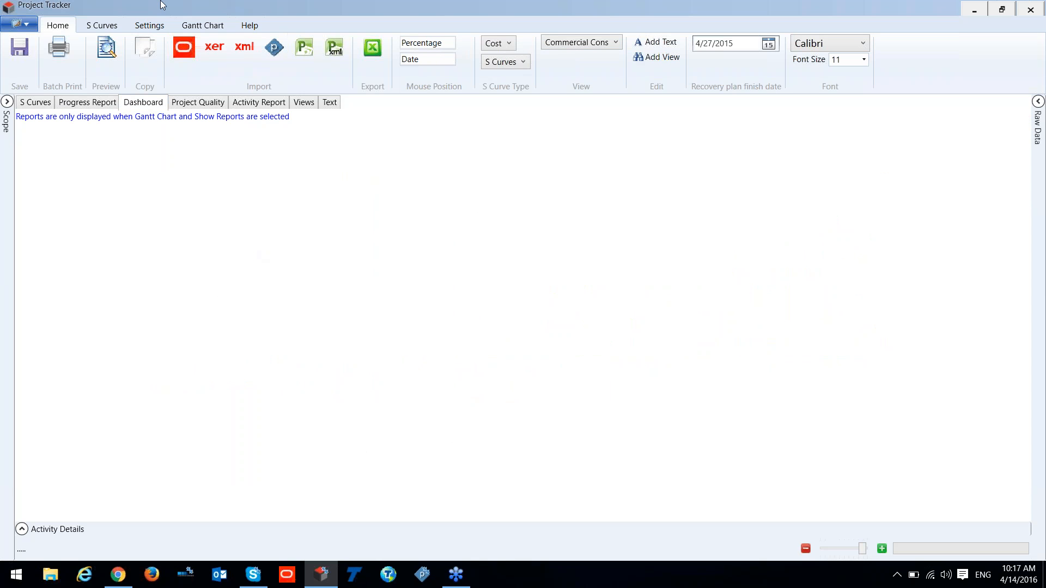
pyautogui.click(214, 26)
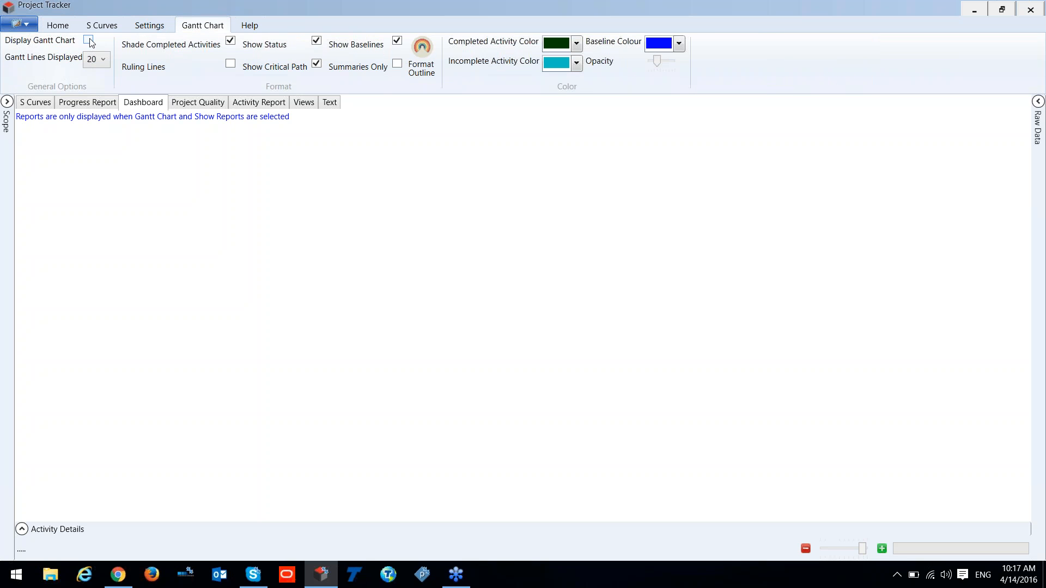
pyautogui.click(107, 104)
pyautogui.click(144, 104)
pyautogui.click(153, 26)
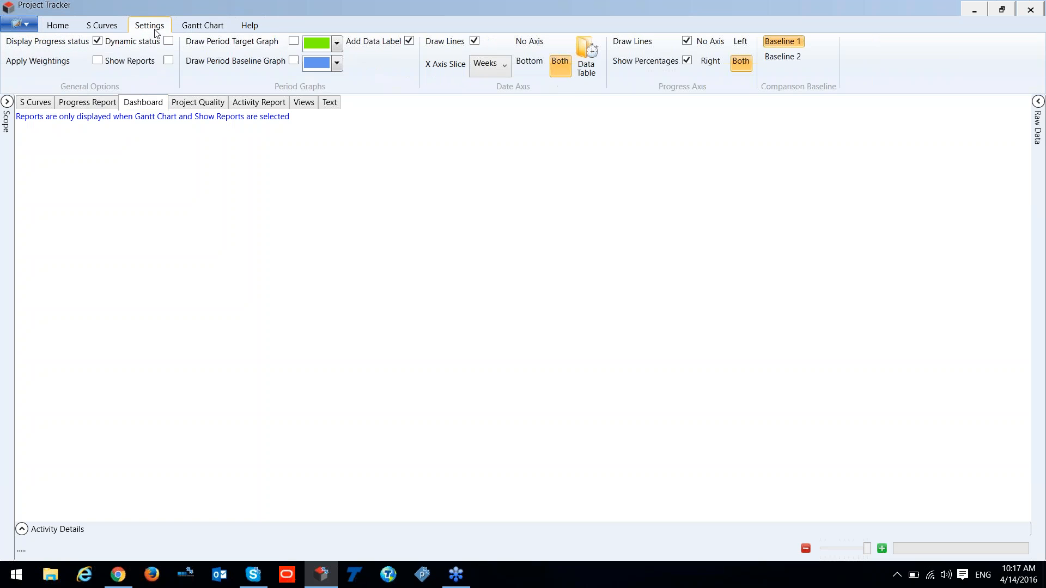
pyautogui.click(168, 60)
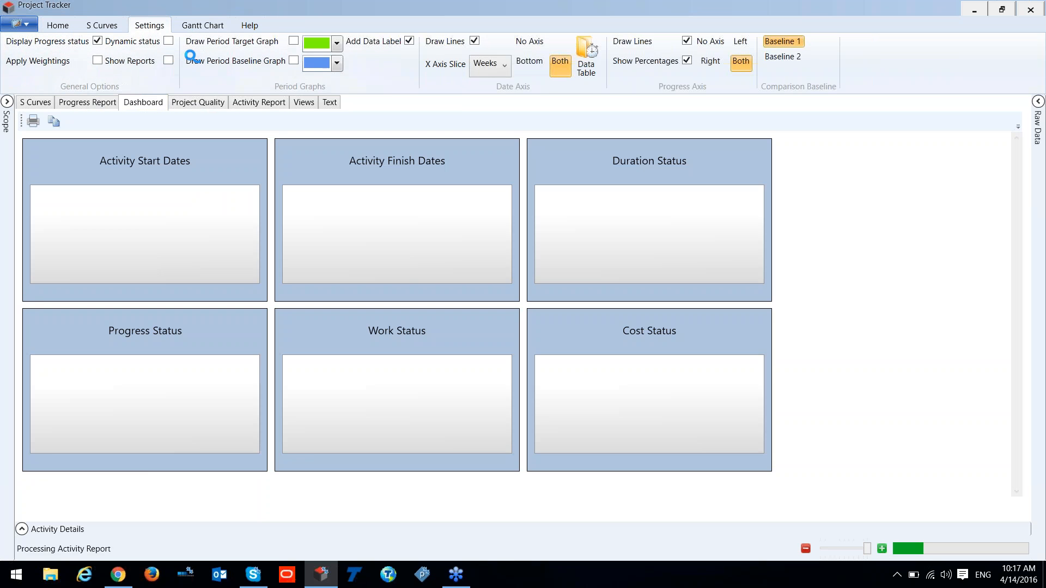
# Step: Look through the generated progress report, dashboard, project quality charts and activity report
pyautogui.click(100, 105)
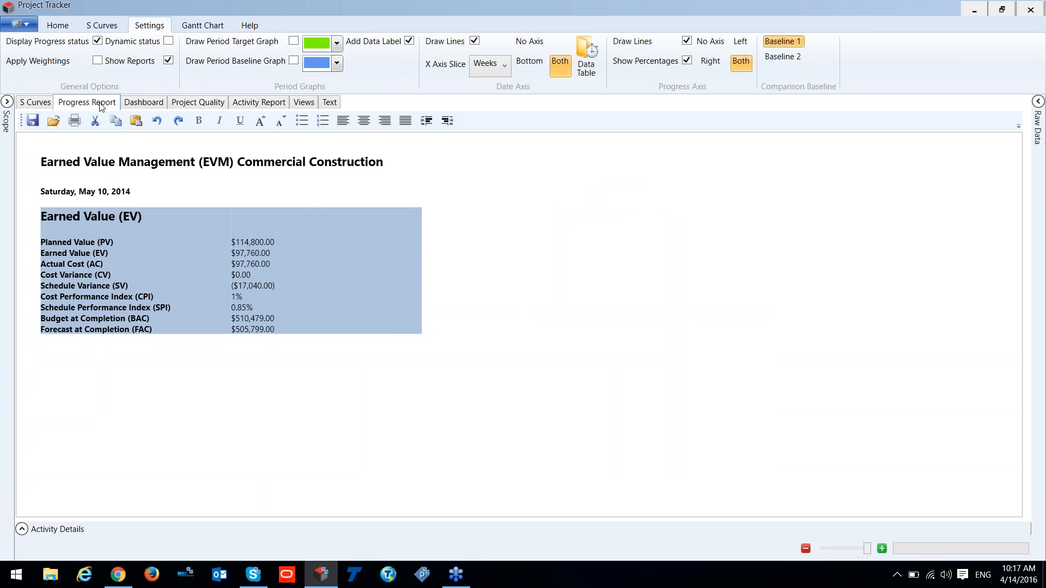
pyautogui.click(132, 106)
pyautogui.click(211, 106)
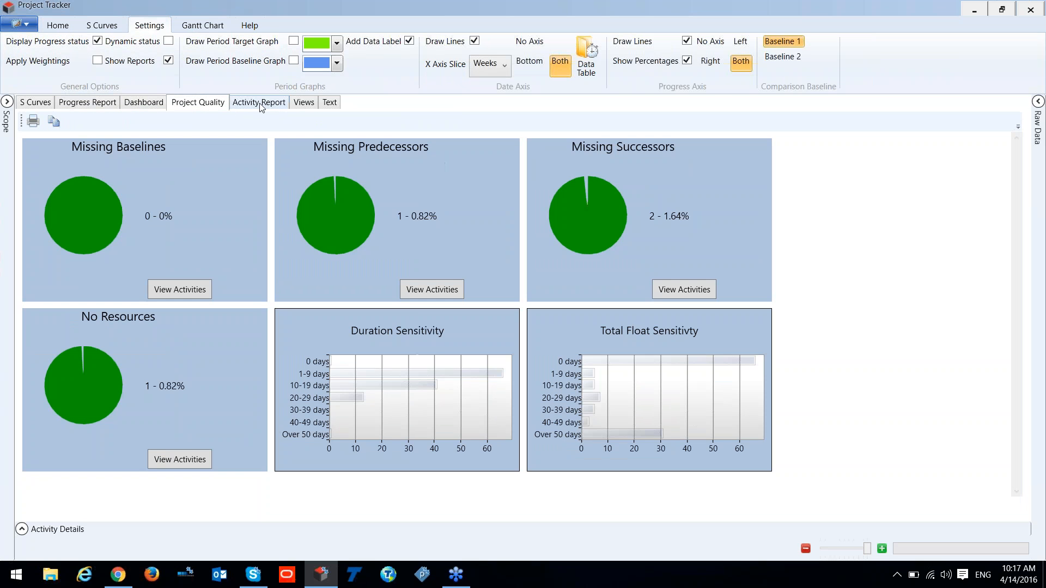
pyautogui.click(145, 106)
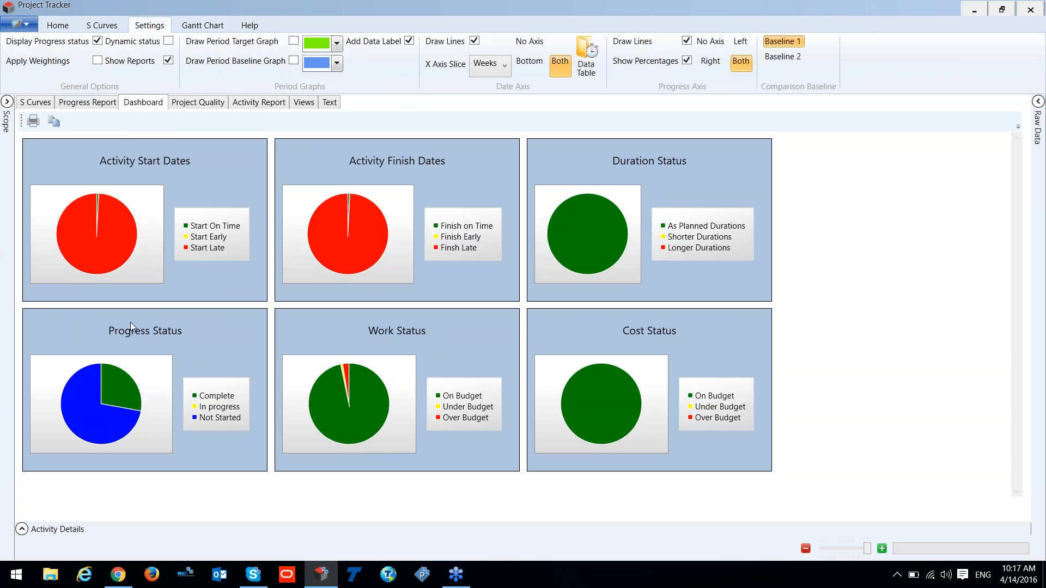
pyautogui.click(208, 107)
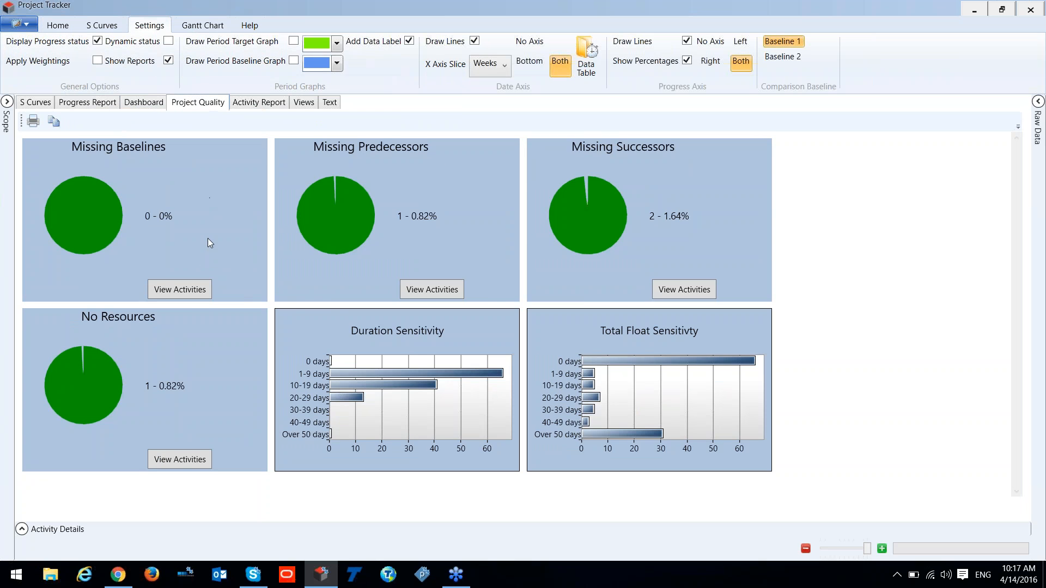
pyautogui.click(258, 105)
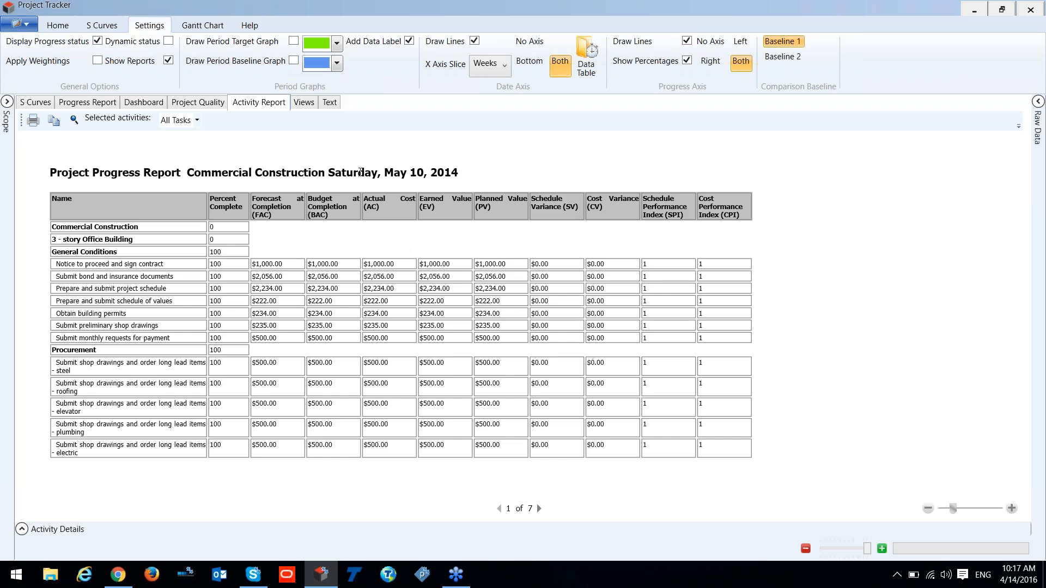
# Step: Examine the Earned Value Management progress report, including its title, planned value, earned value, actual cost and variance entries
pyautogui.click(100, 104)
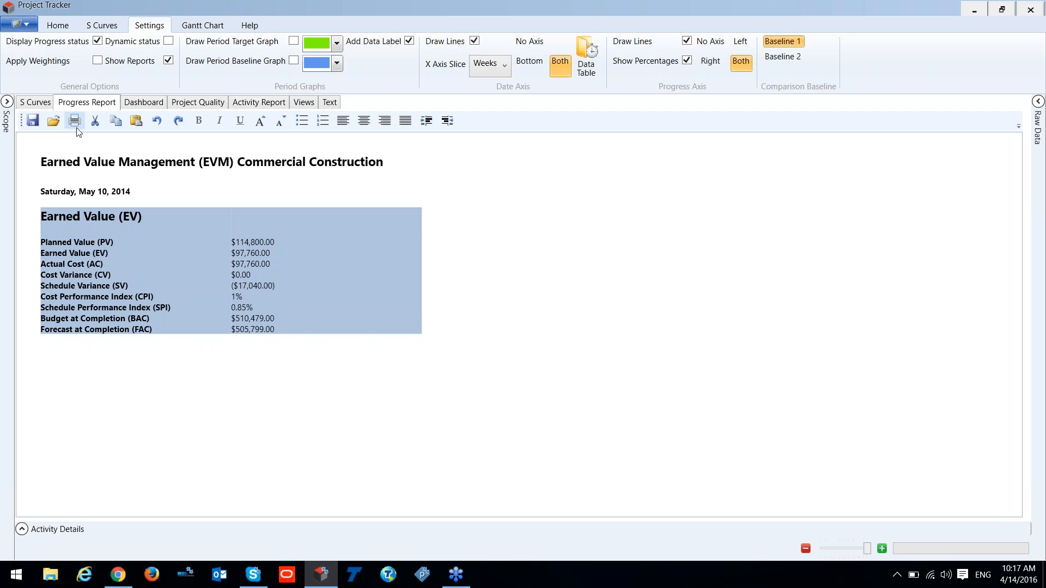
pyautogui.moveTo(46, 168); pyautogui.dragTo(384, 164)
pyautogui.click(370, 174)
pyautogui.moveTo(147, 171); pyautogui.dragTo(305, 165)
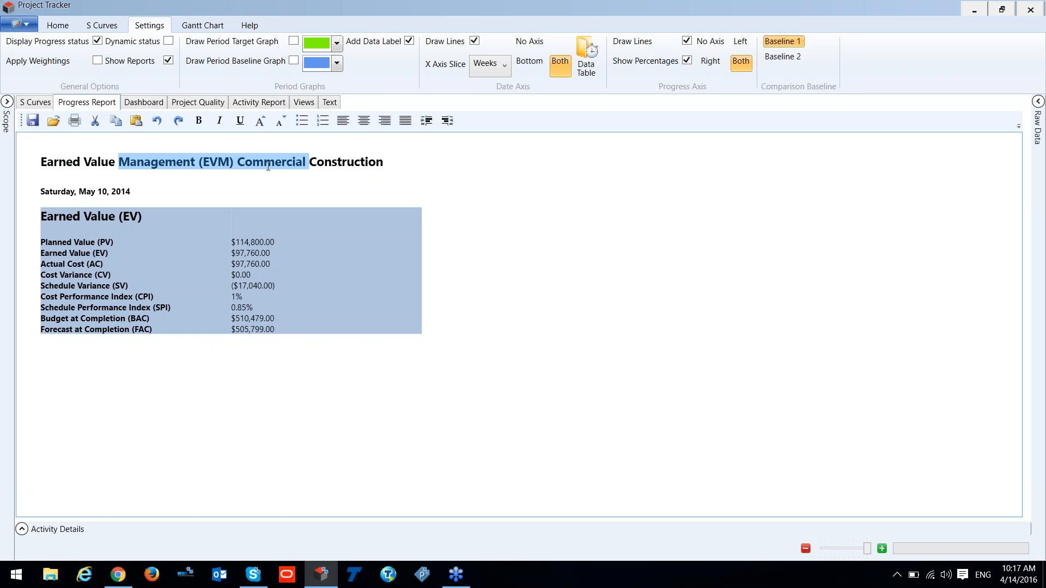
pyautogui.click(281, 164)
pyautogui.moveTo(40, 242); pyautogui.dragTo(113, 242)
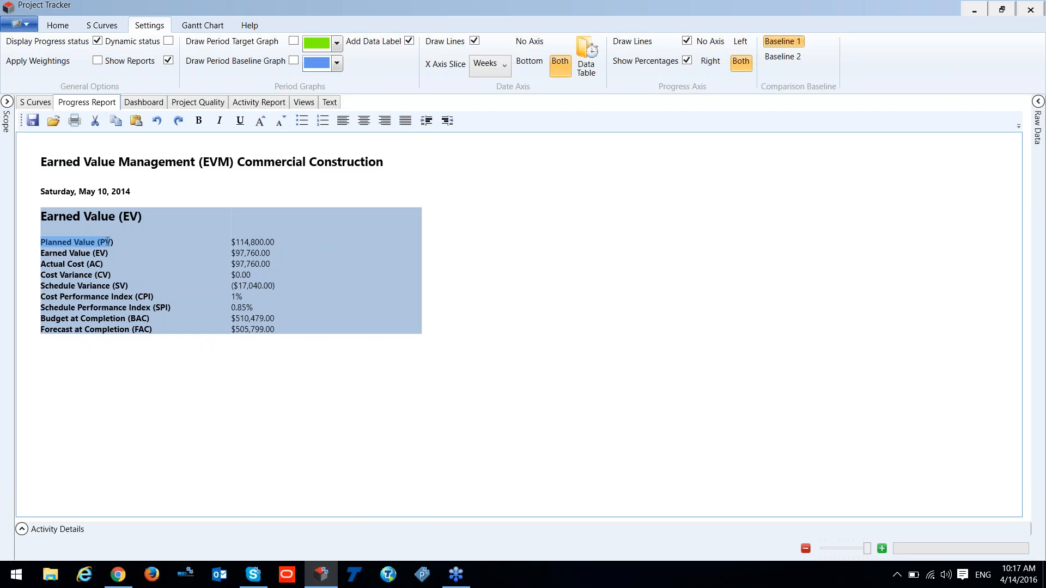
pyautogui.click(113, 242)
pyautogui.moveTo(40, 253); pyautogui.dragTo(103, 265)
pyautogui.click(90, 286)
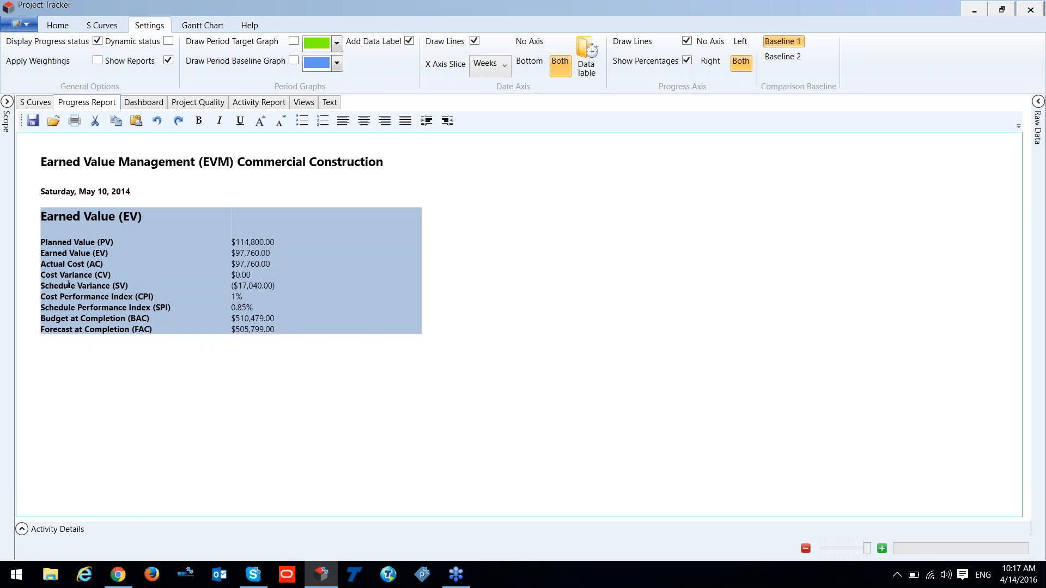
pyautogui.moveTo(41, 276); pyautogui.dragTo(115, 286)
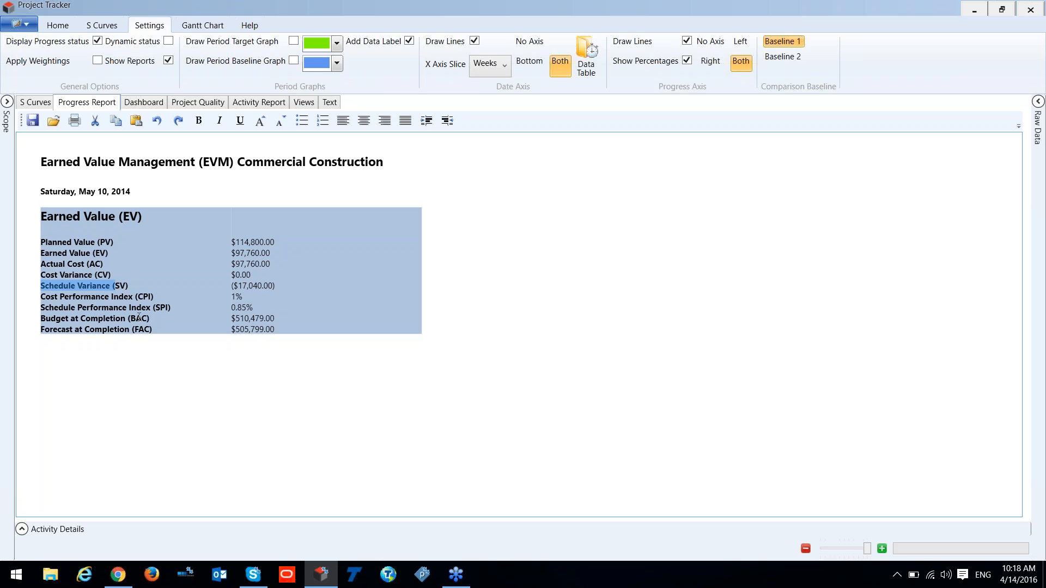
# Step: Open the report of late-starting activities from the dashboard's Activity Start Dates chart
pyautogui.click(141, 104)
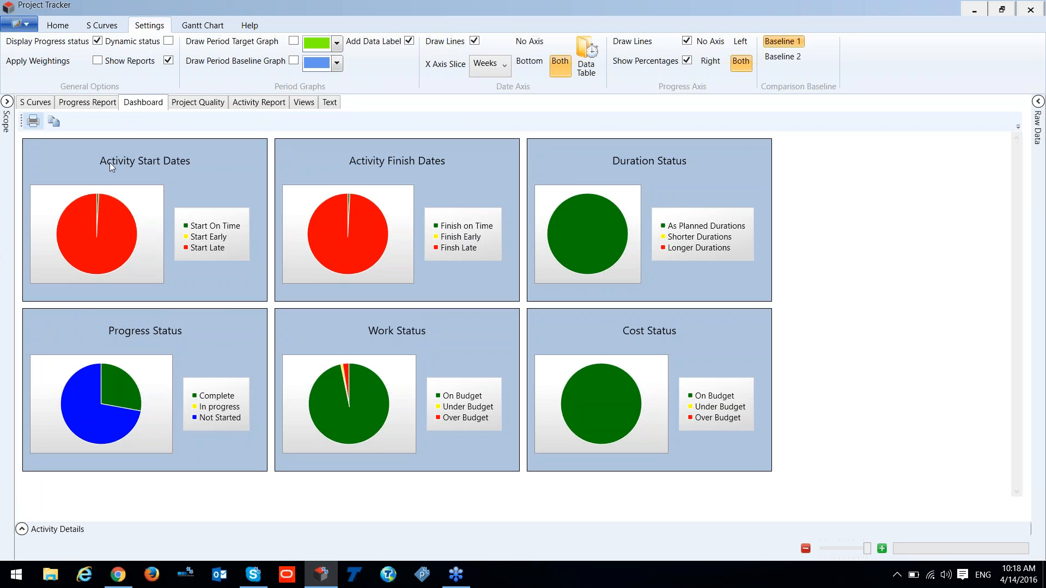
pyautogui.moveTo(109, 244)
pyautogui.click(114, 235)
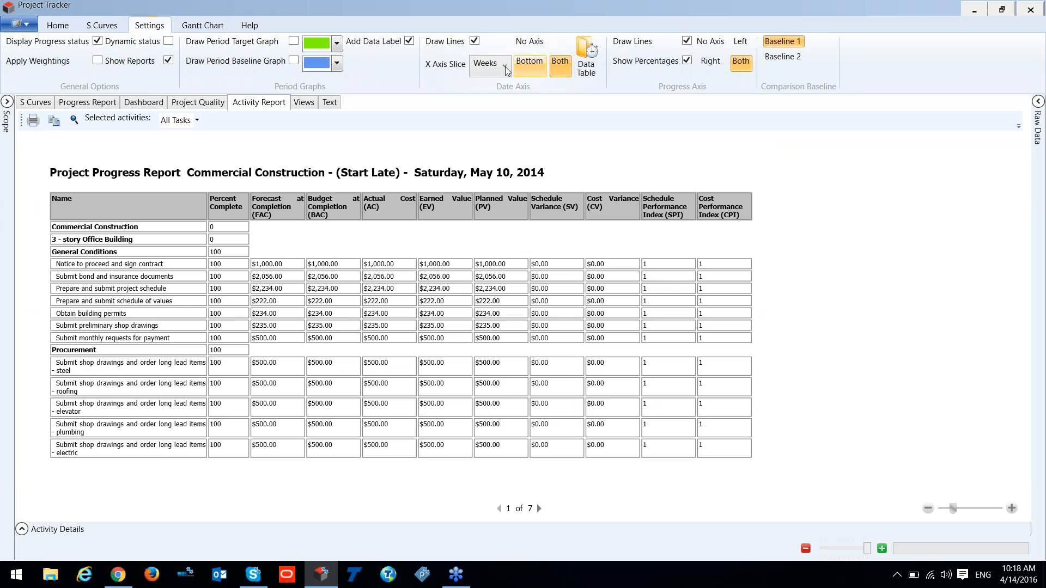
# Step: Hide the Earned Value (EV) line and set the S curve type to Duration
pyautogui.click(101, 25)
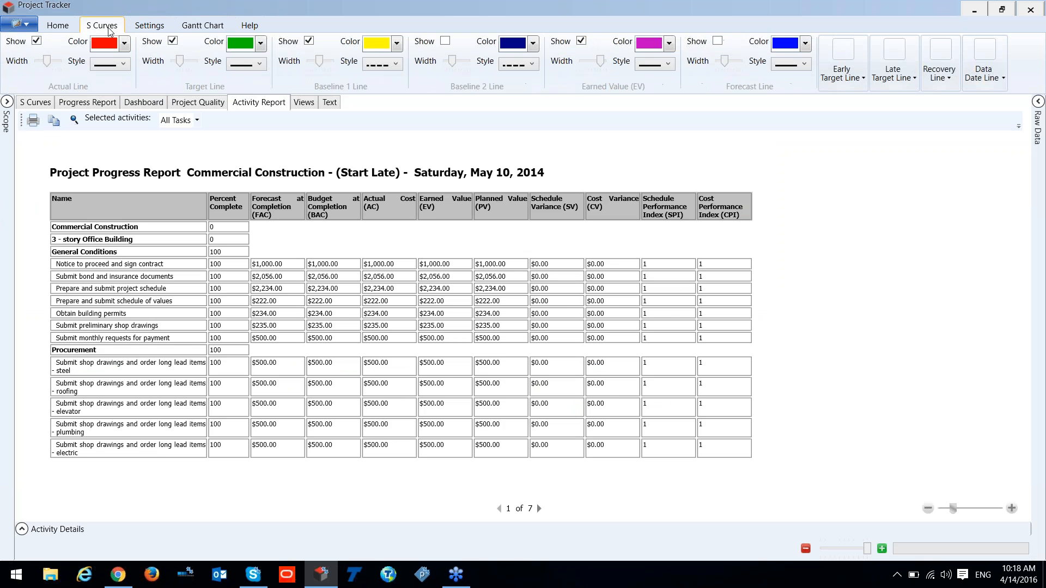
pyautogui.click(581, 41)
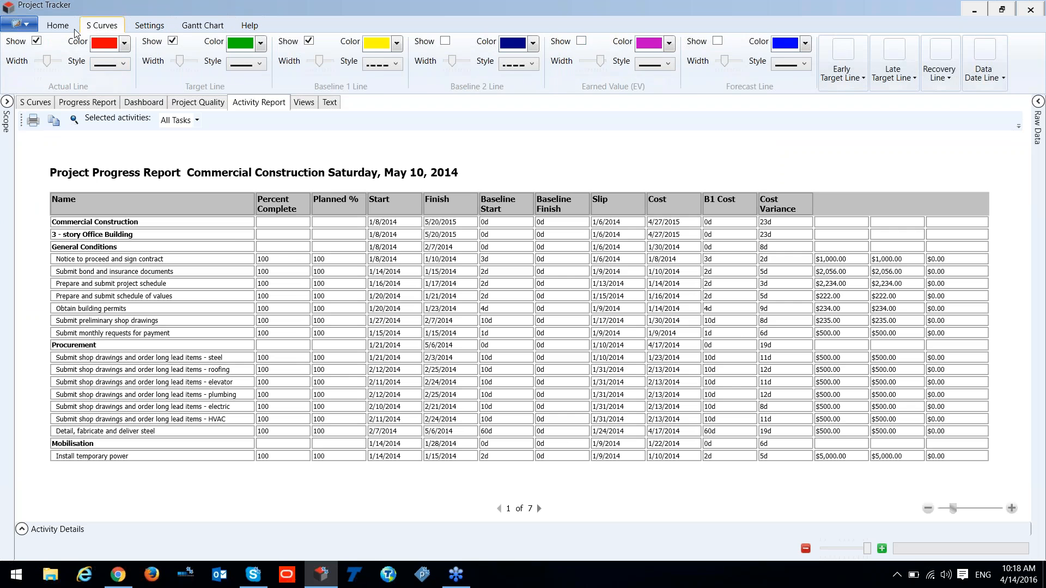
pyautogui.click(59, 25)
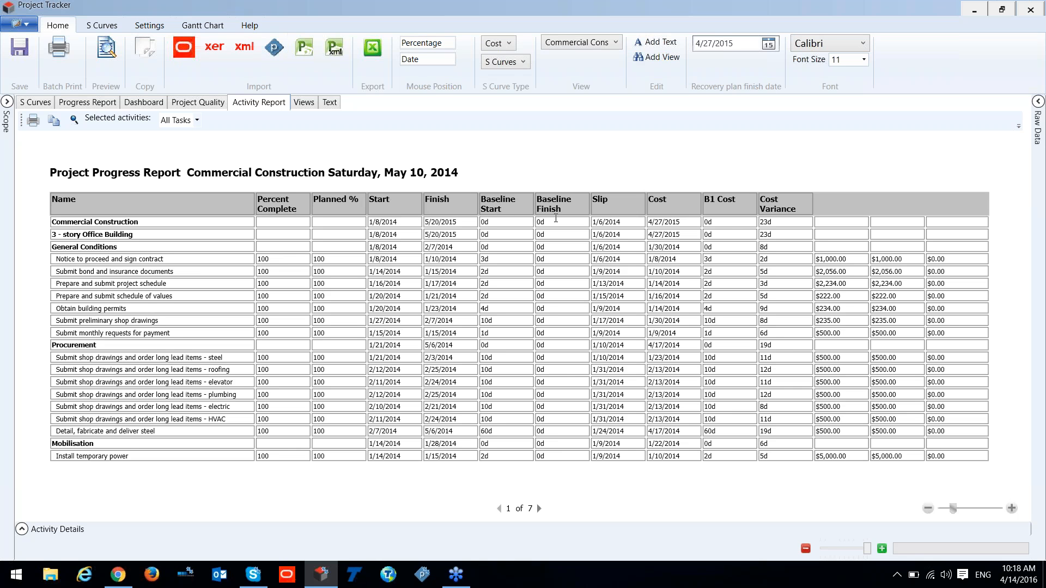
pyautogui.click(500, 45)
pyautogui.click(518, 62)
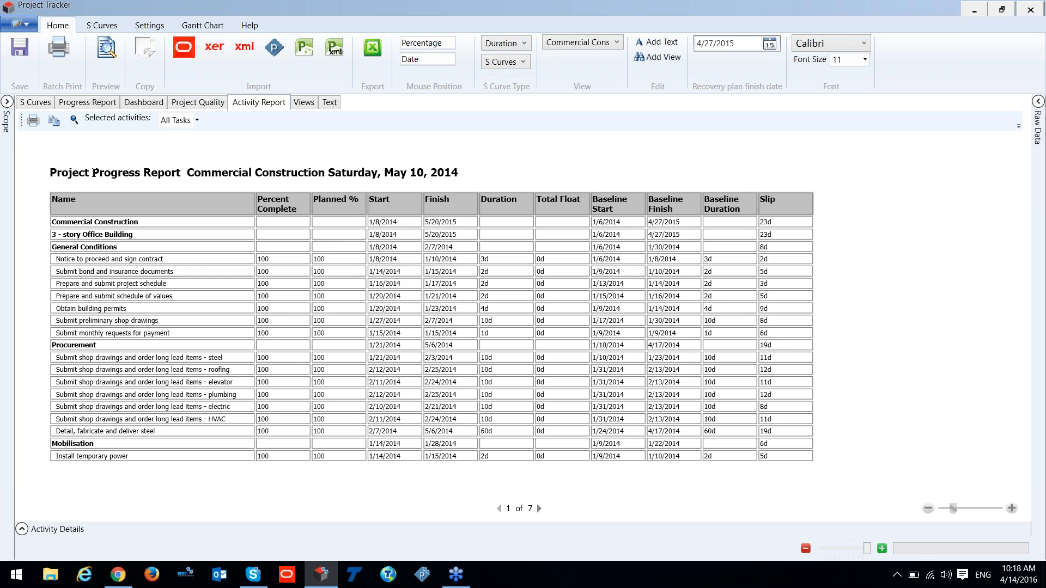
# Step: Open the report of late-finishing activities from the dashboard's Activity Finish Dates chart and review its pages and slip values
pyautogui.click(132, 103)
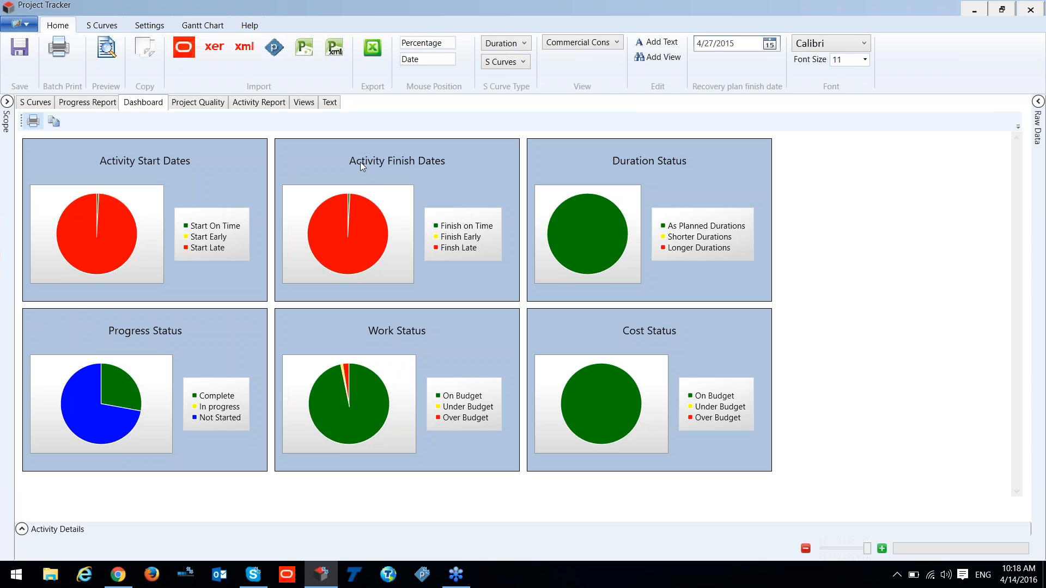
pyautogui.click(366, 254)
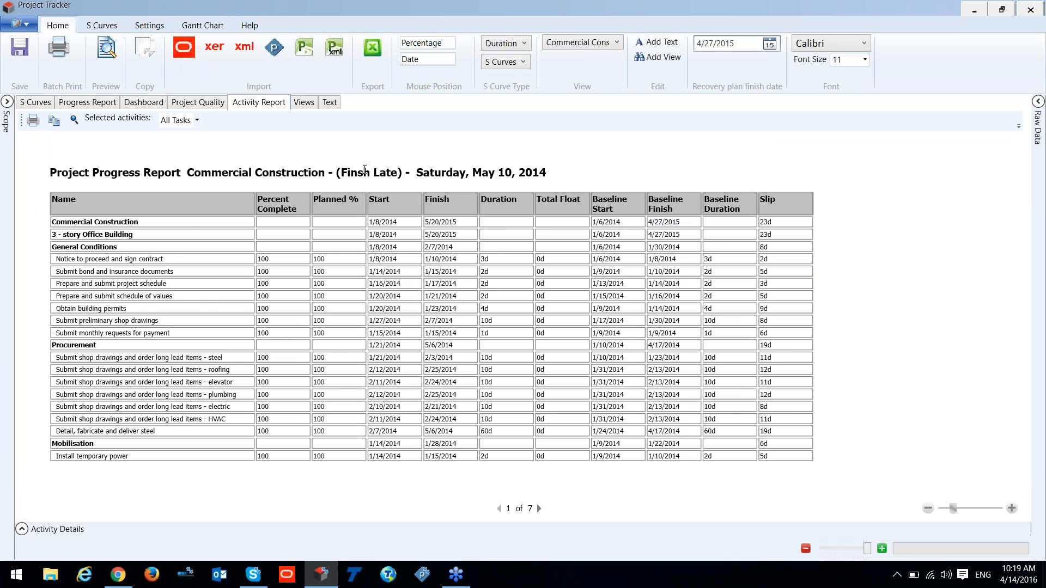
pyautogui.moveTo(364, 169); pyautogui.dragTo(466, 172)
pyautogui.scroll(-10, 398, 238)
pyautogui.scroll(-15, 397, 238)
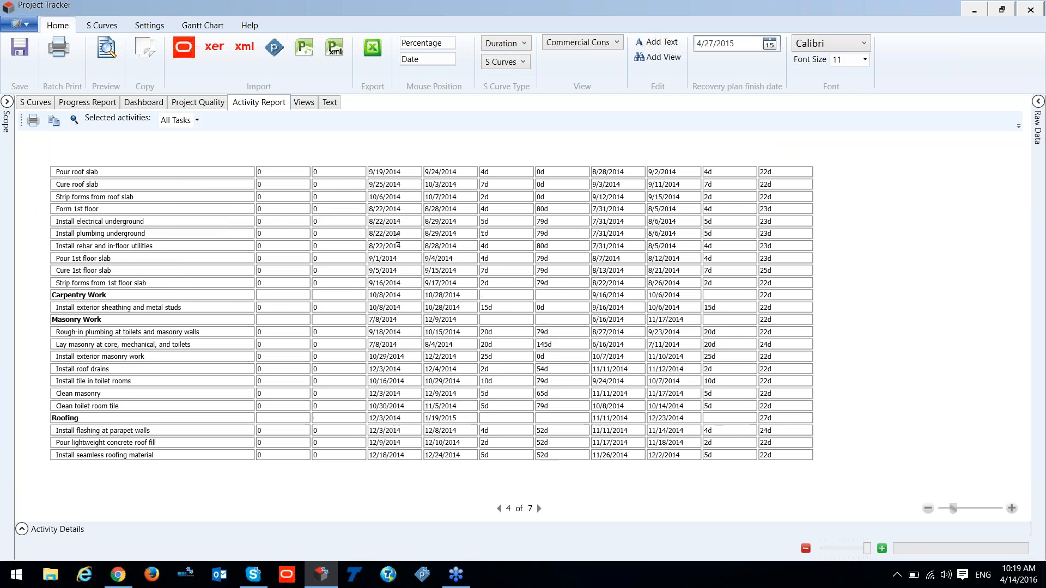
pyautogui.scroll(20, 396, 239)
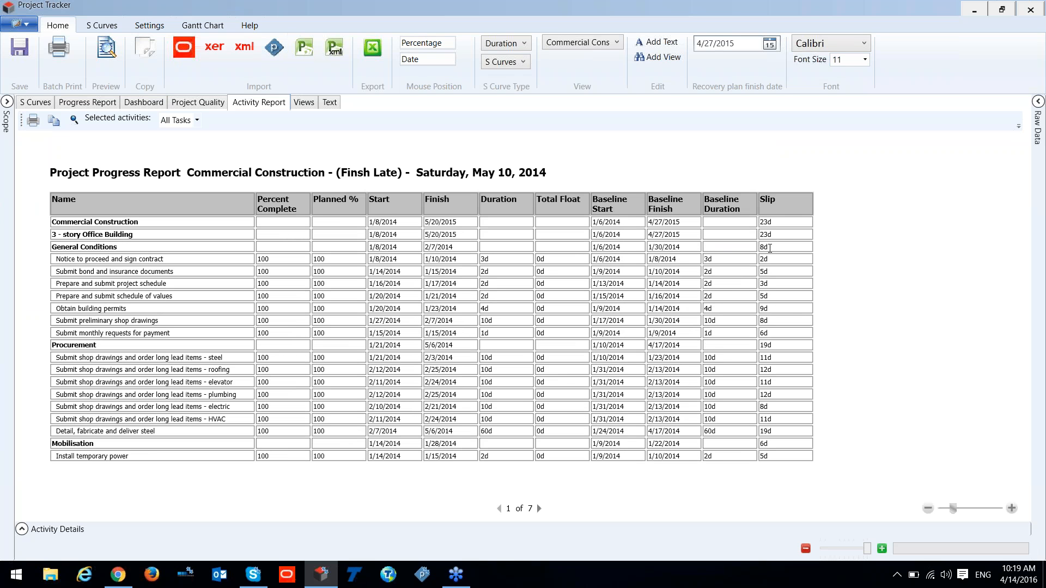
pyautogui.click(769, 248)
# Step: Open the report of over-budget activities from the dashboard's Work Status chart and copy the report
pyautogui.click(143, 103)
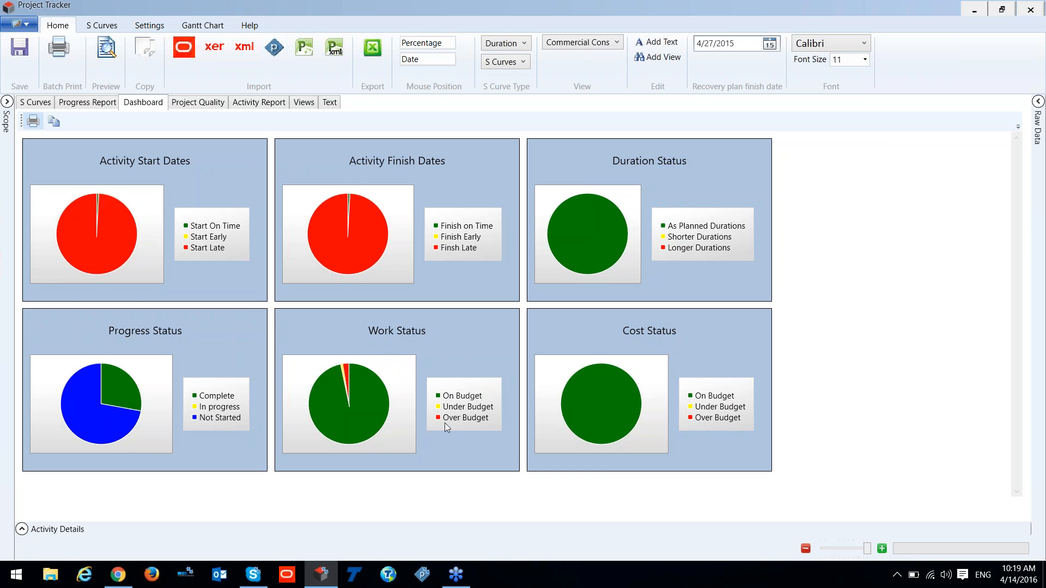
pyautogui.moveTo(346, 372)
pyautogui.click(348, 372)
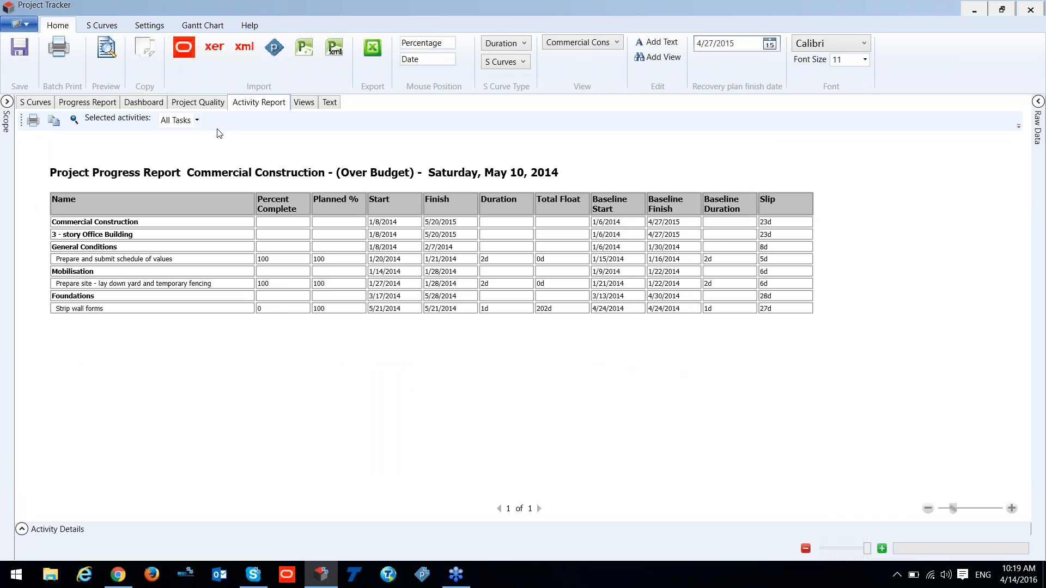
pyautogui.click(53, 120)
# Step: Filter the activity report to Completed Tasks and view its second page
pyautogui.click(197, 120)
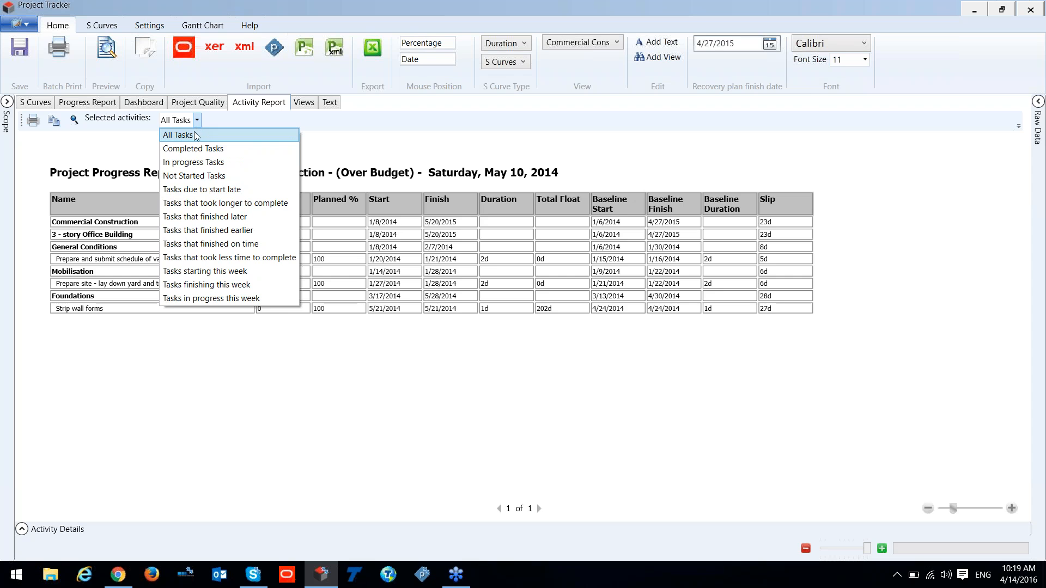
pyautogui.click(202, 148)
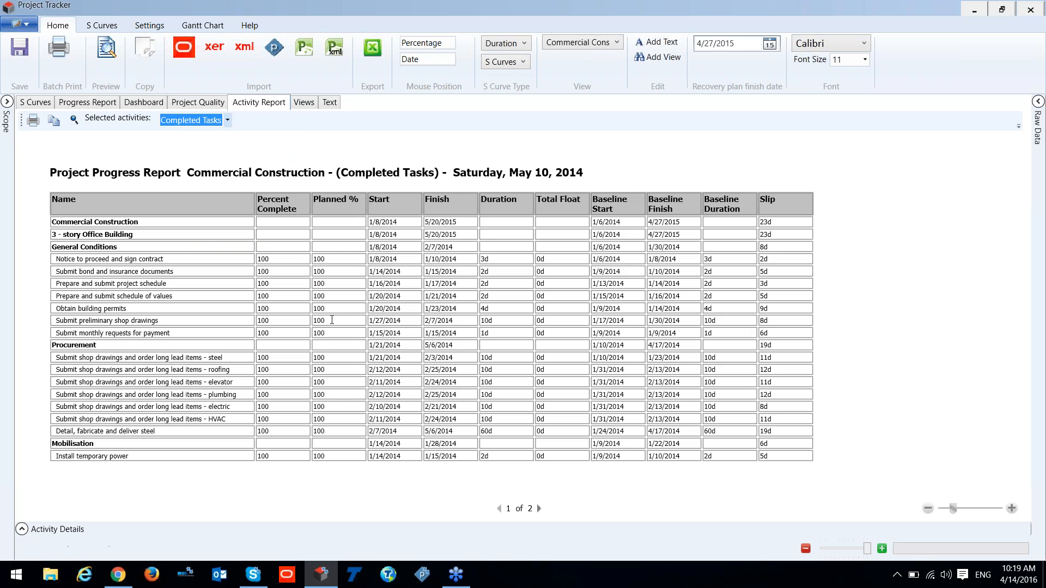
pyautogui.click(539, 508)
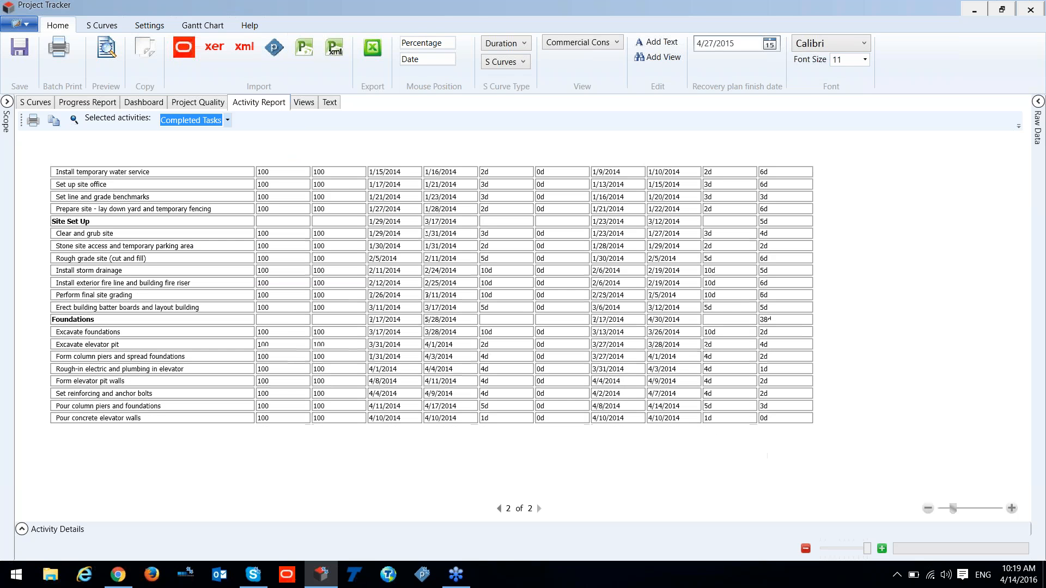
# Step: View the activity report filtered to In progress Tasks, Tasks that took longer to complete and Tasks finishing this week, and return it to All Tasks
pyautogui.click(227, 120)
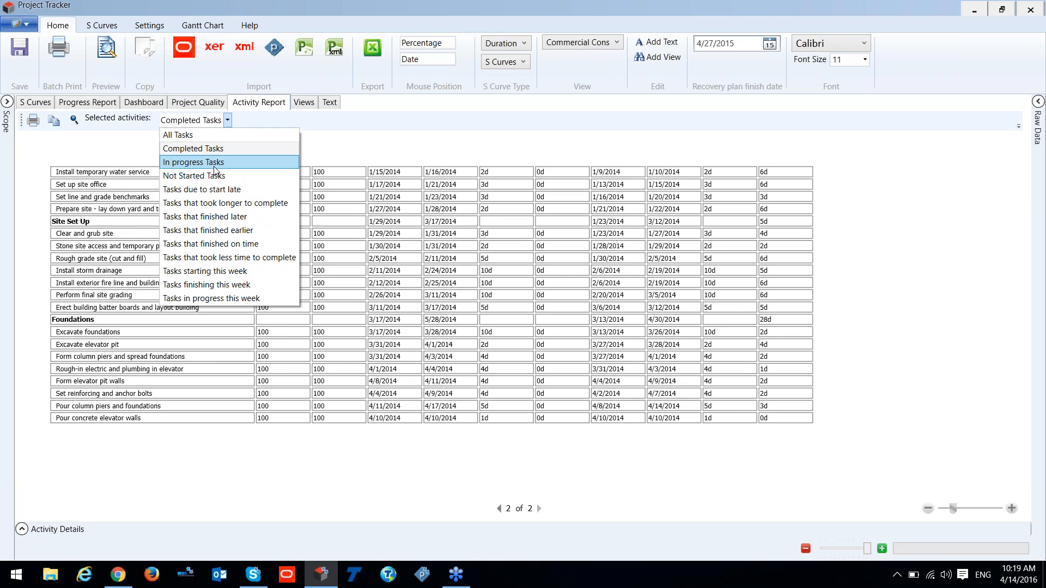
pyautogui.click(214, 163)
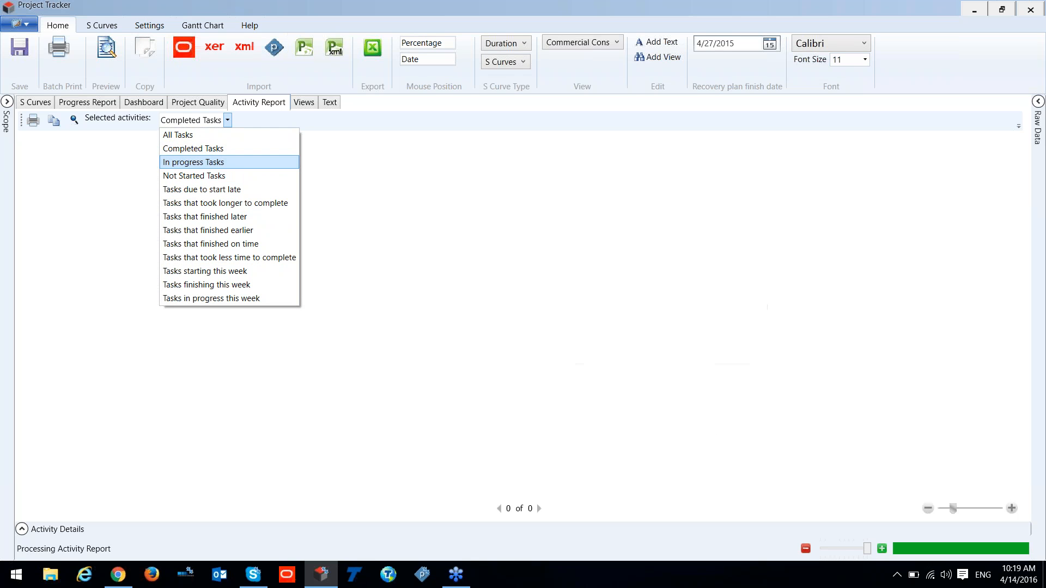
pyautogui.click(227, 120)
pyautogui.click(218, 203)
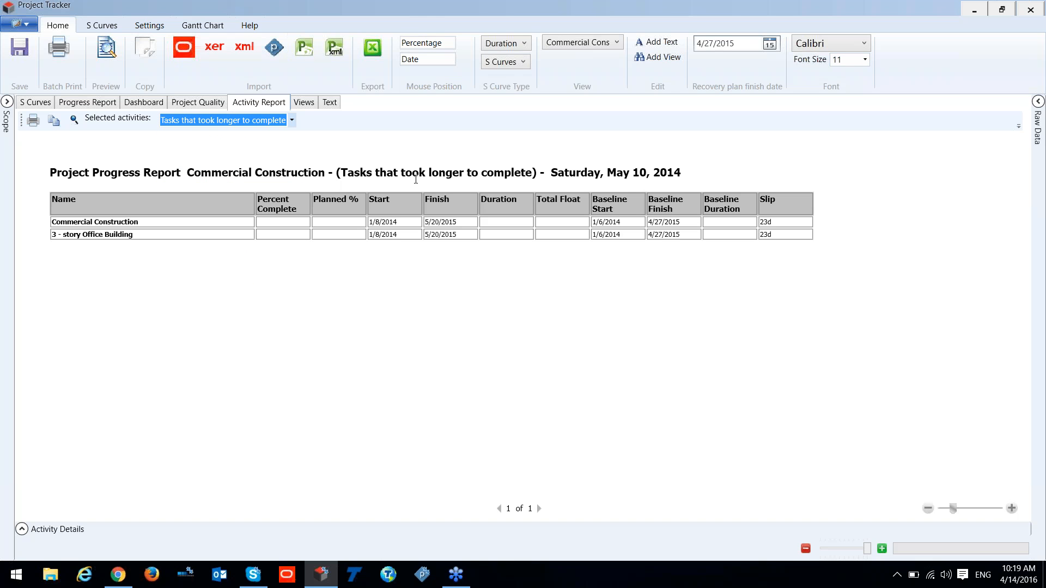
pyautogui.click(292, 120)
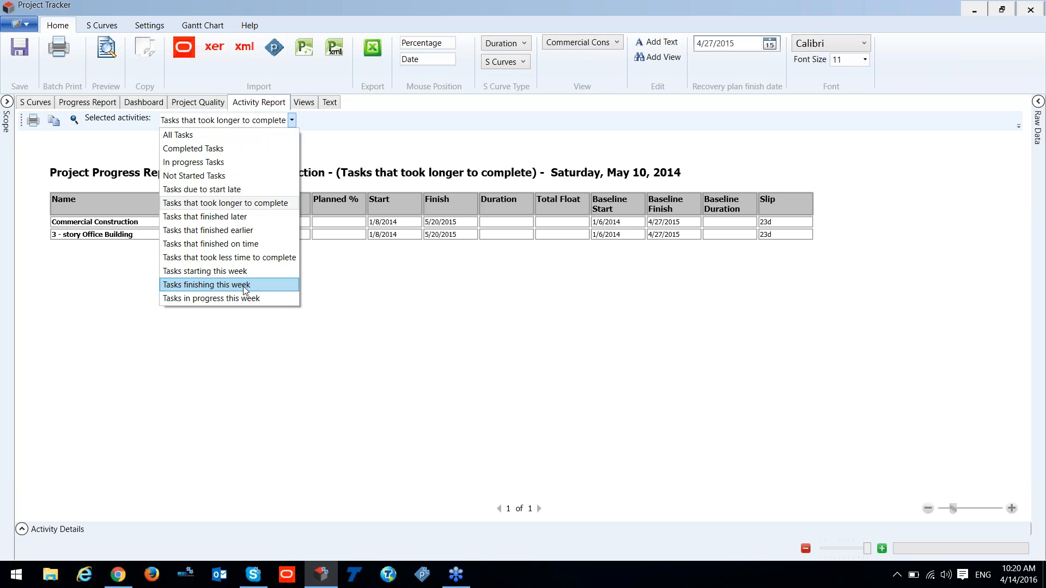
pyautogui.click(245, 285)
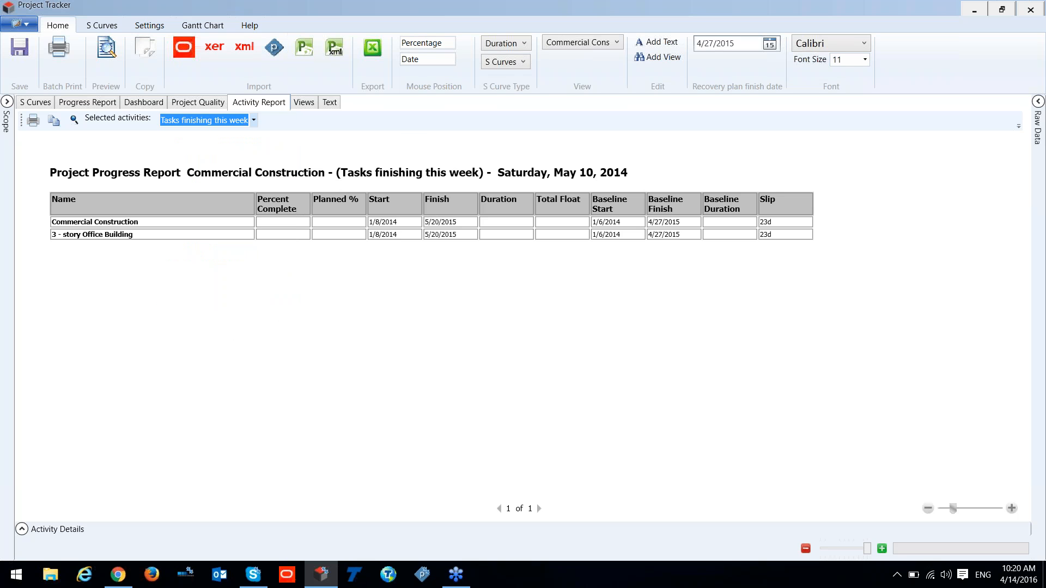
pyautogui.click(252, 120)
pyautogui.click(197, 135)
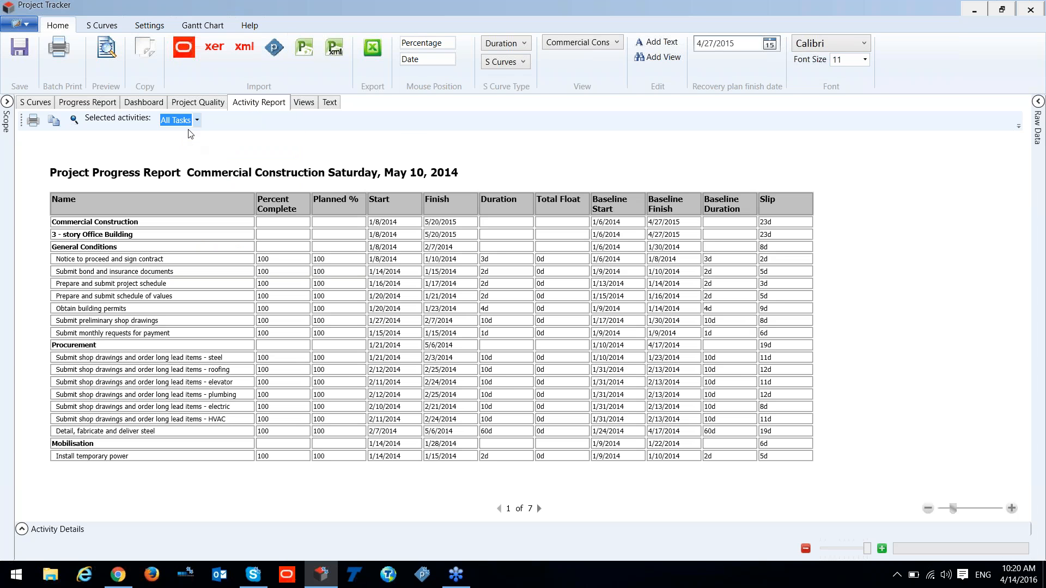
# Step: Open the Missing Predecessors activity report from the project quality charts and examine the activity it lists
pyautogui.click(199, 103)
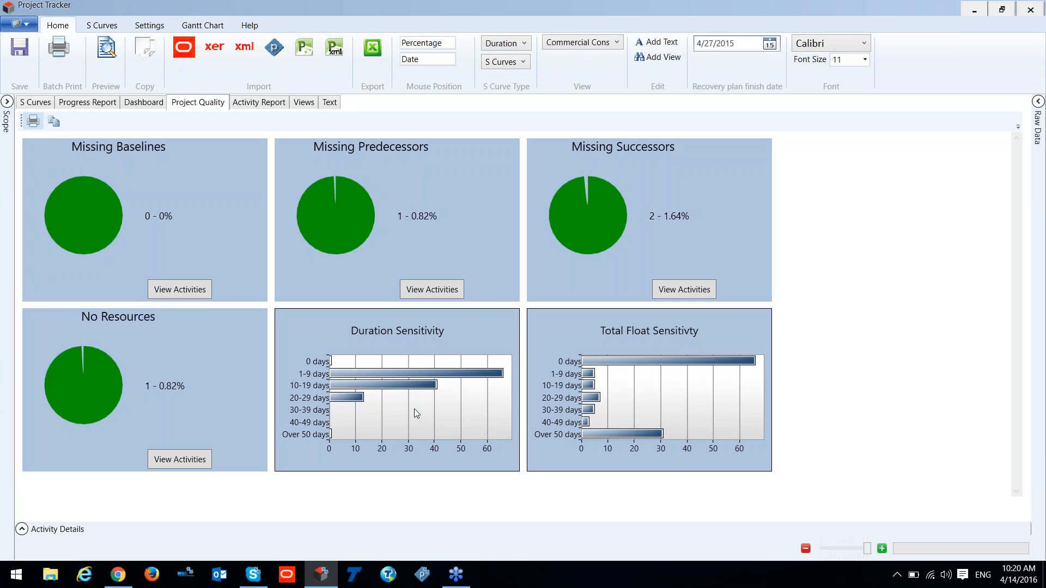
pyautogui.click(99, 202)
pyautogui.click(345, 198)
pyautogui.click(440, 293)
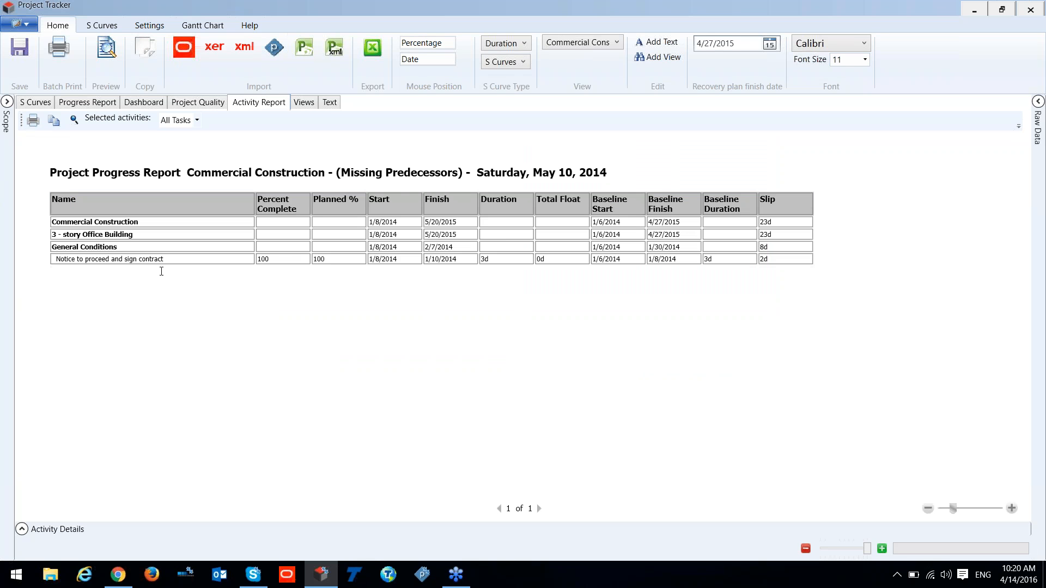
pyautogui.moveTo(57, 260); pyautogui.dragTo(316, 264)
pyautogui.click(720, 370)
# Step: Open the report of activities with a duration over 50 days from the Duration Sensitivity chart and examine the steel delivery activity
pyautogui.click(197, 104)
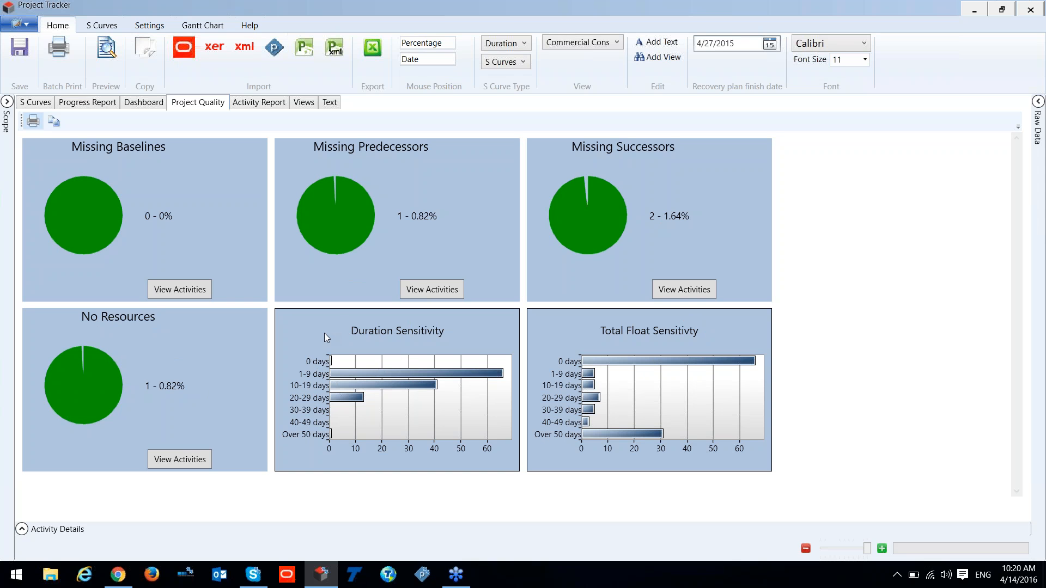
pyautogui.click(329, 442)
pyautogui.click(330, 435)
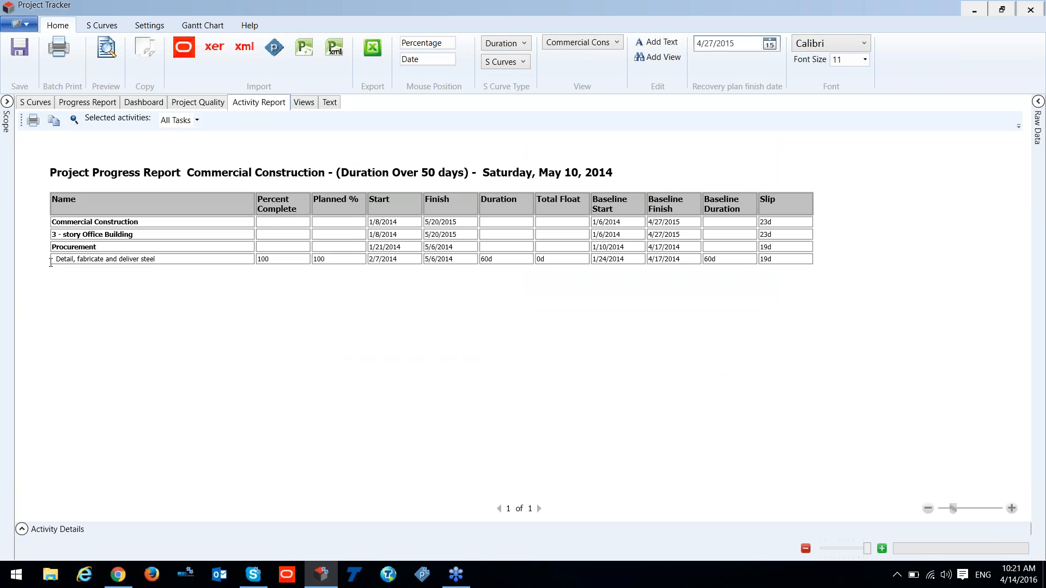
pyautogui.moveTo(54, 259); pyautogui.dragTo(157, 254)
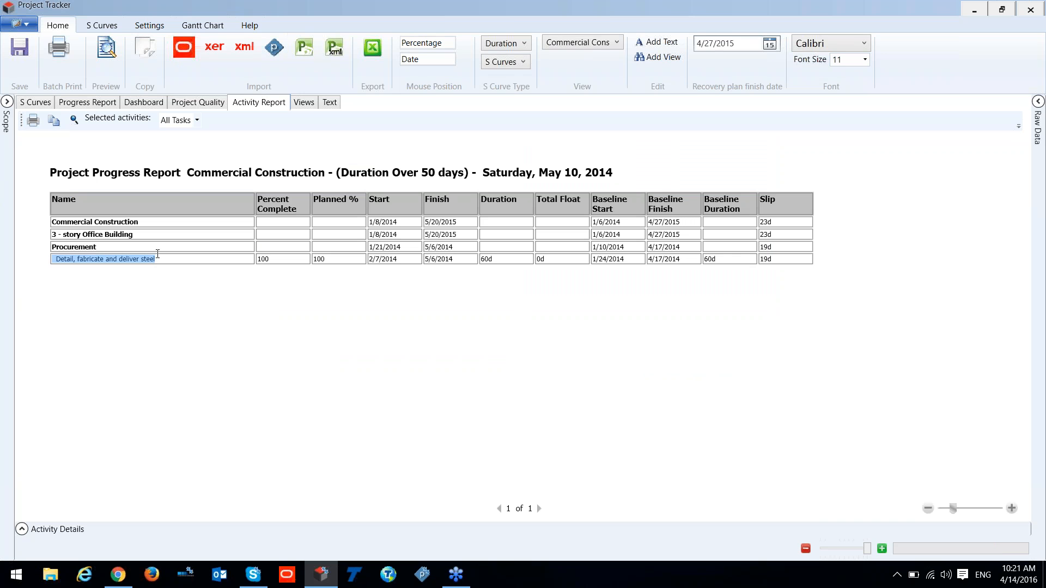
pyautogui.click(164, 258)
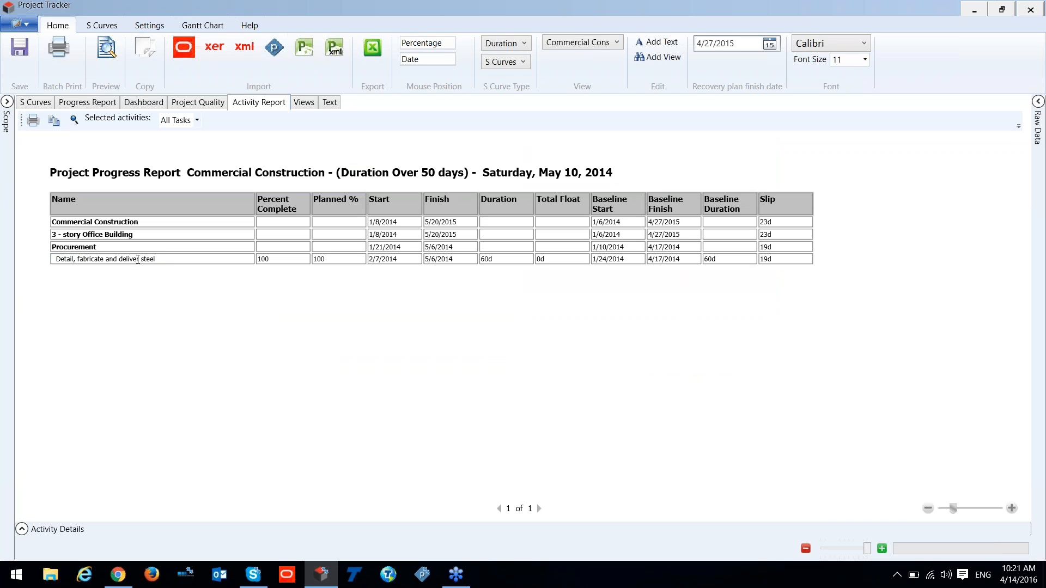
pyautogui.moveTo(57, 260); pyautogui.dragTo(178, 258)
pyautogui.click(178, 258)
pyautogui.moveTo(159, 265); pyautogui.dragTo(53, 262)
pyautogui.click(159, 261)
pyautogui.moveTo(159, 261); pyautogui.dragTo(54, 260)
pyautogui.click(234, 261)
# Step: Open the report of activities with 1-9 days of total float from the Total Float Sensitivity chart and examine its entries
pyautogui.click(189, 106)
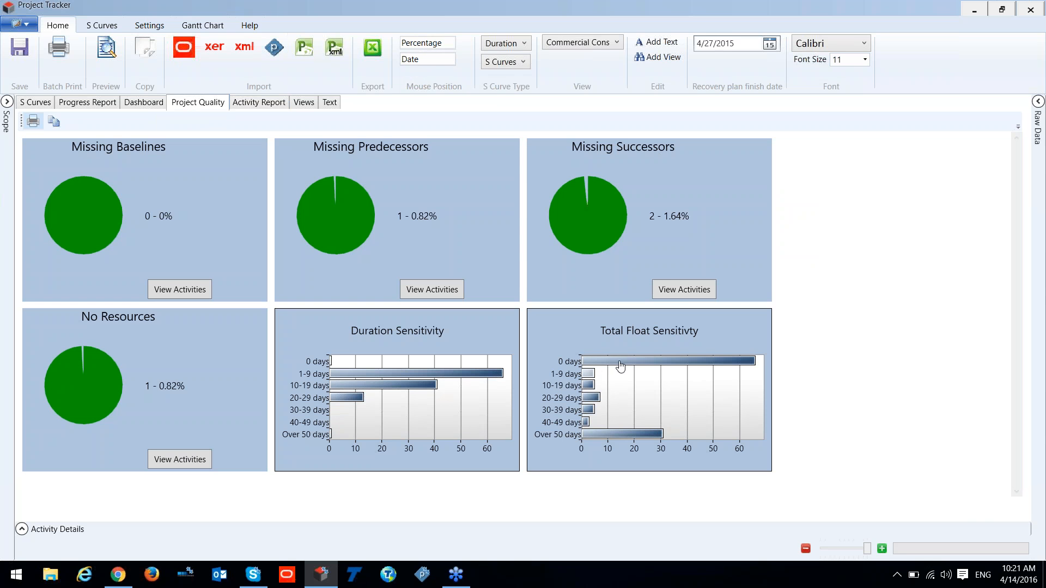
pyautogui.press('ctrl')
pyautogui.moveTo(593, 376)
pyautogui.press('ctrl')
pyautogui.press('ctrl')
pyautogui.click(593, 375)
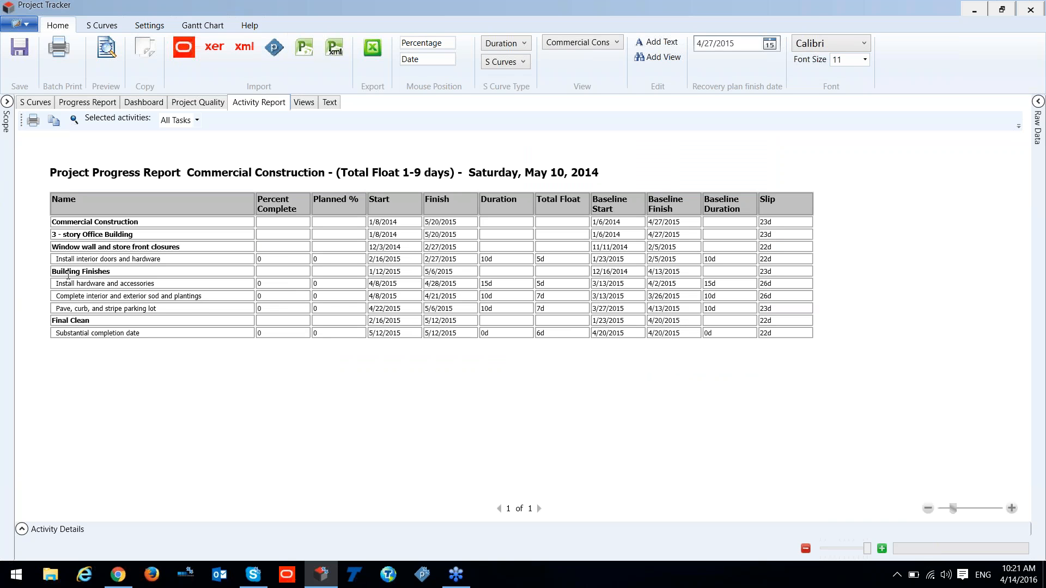
pyautogui.press('ctrl')
pyautogui.press('ctrl')
pyautogui.moveTo(73, 246); pyautogui.dragTo(157, 258)
pyautogui.click(160, 338)
# Step: Revisit the progress report, S curves, dashboard, project quality charts and activity report as a recap of the available outputs
pyautogui.click(199, 105)
pyautogui.click(84, 104)
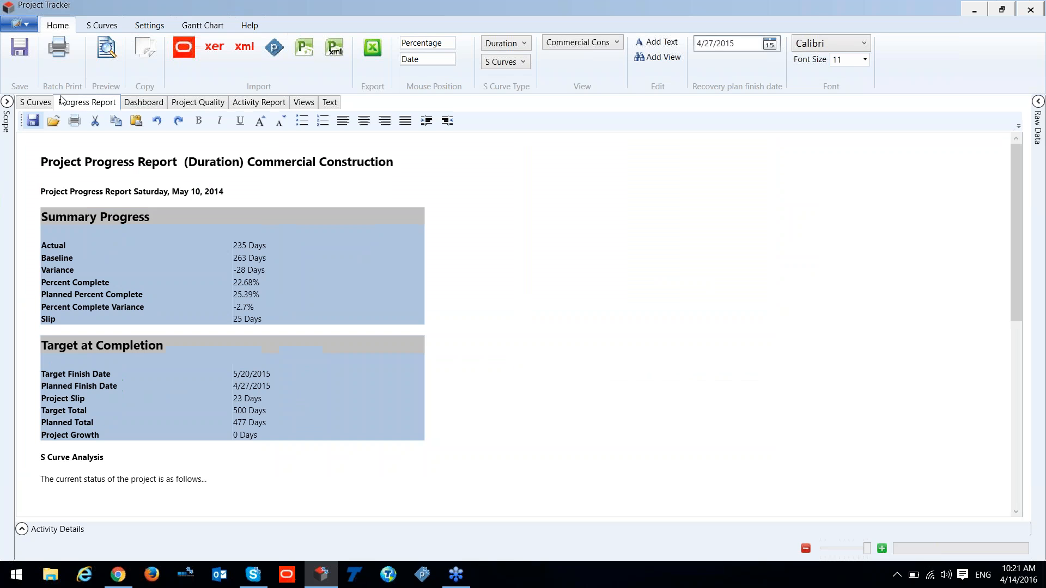
pyautogui.click(26, 104)
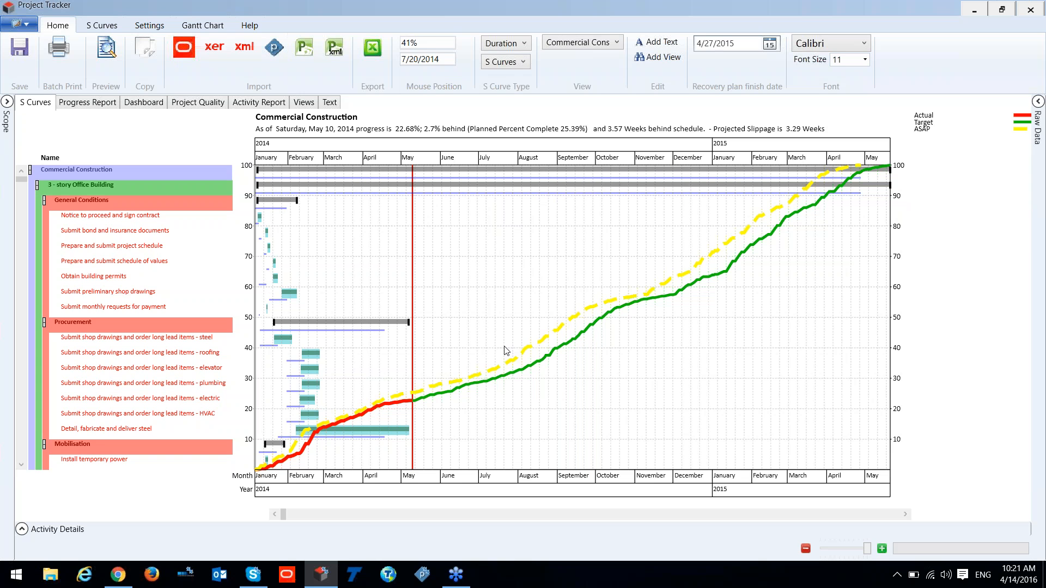
pyautogui.click(141, 108)
pyautogui.click(187, 108)
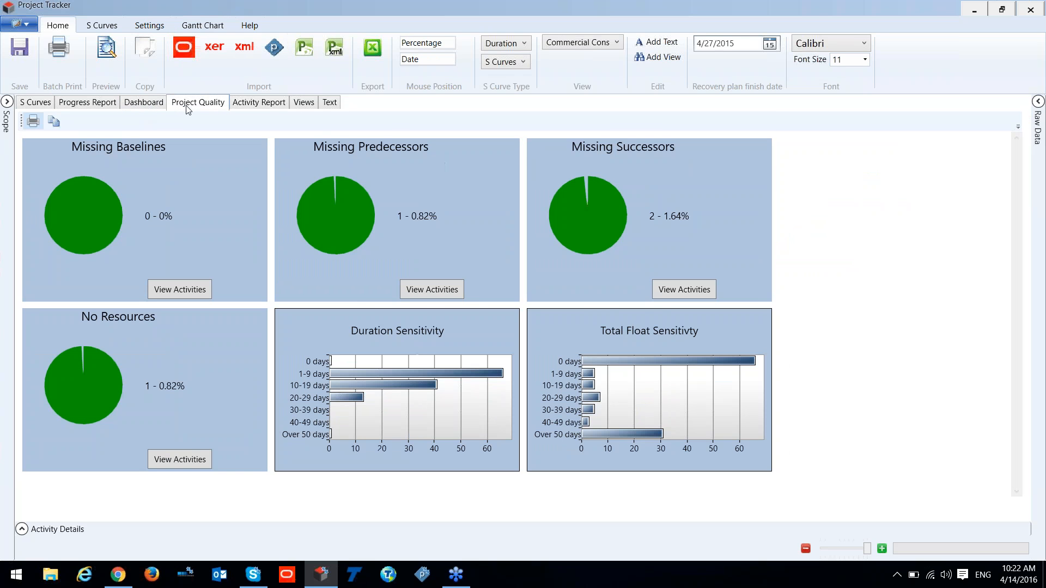
pyautogui.click(270, 108)
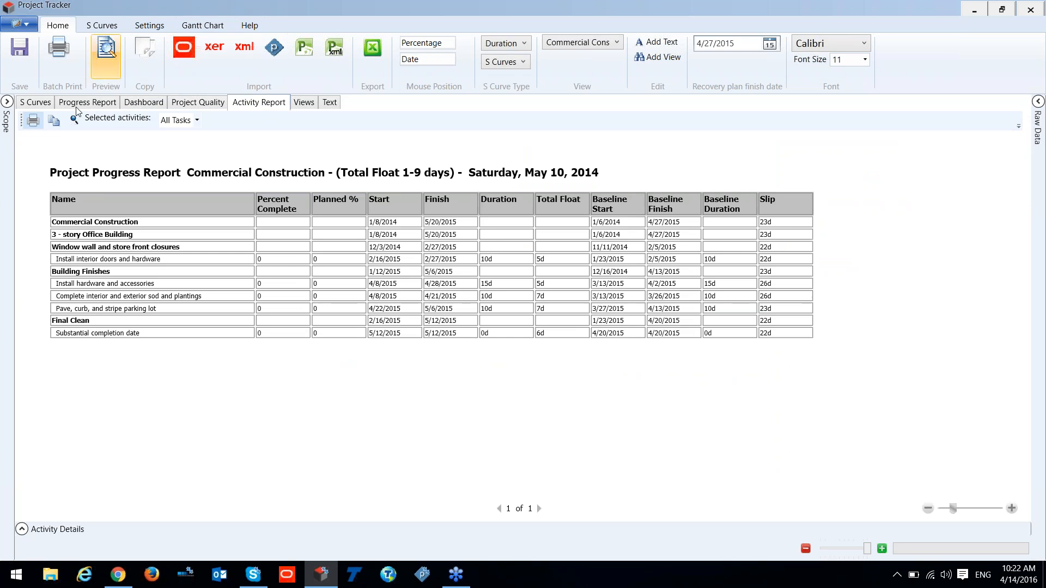
# Step: Show the Earned Value (EV) line on the S curves view to inspect its data table, and hide it again
pyautogui.click(39, 104)
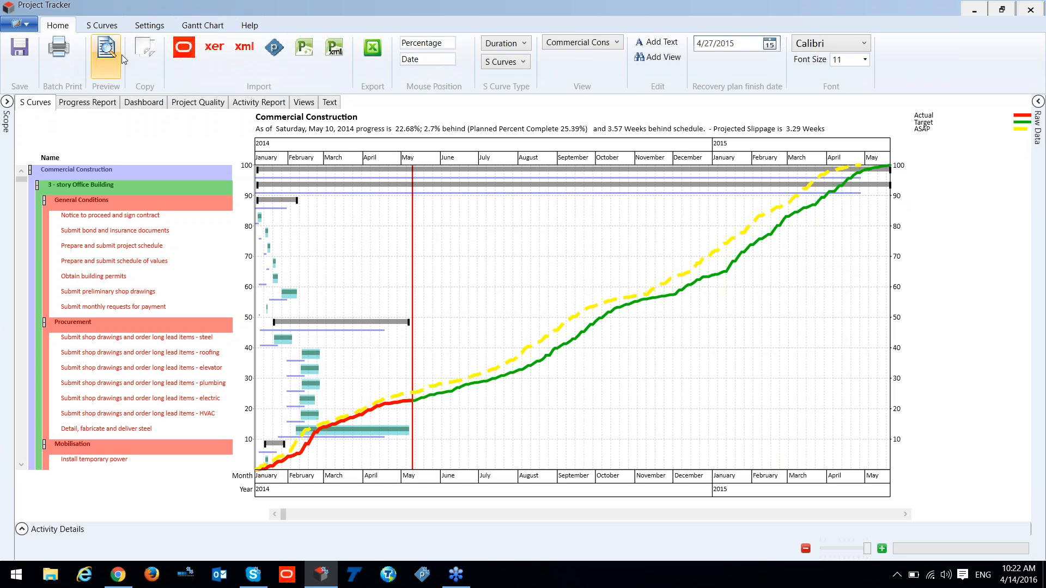
pyautogui.click(102, 25)
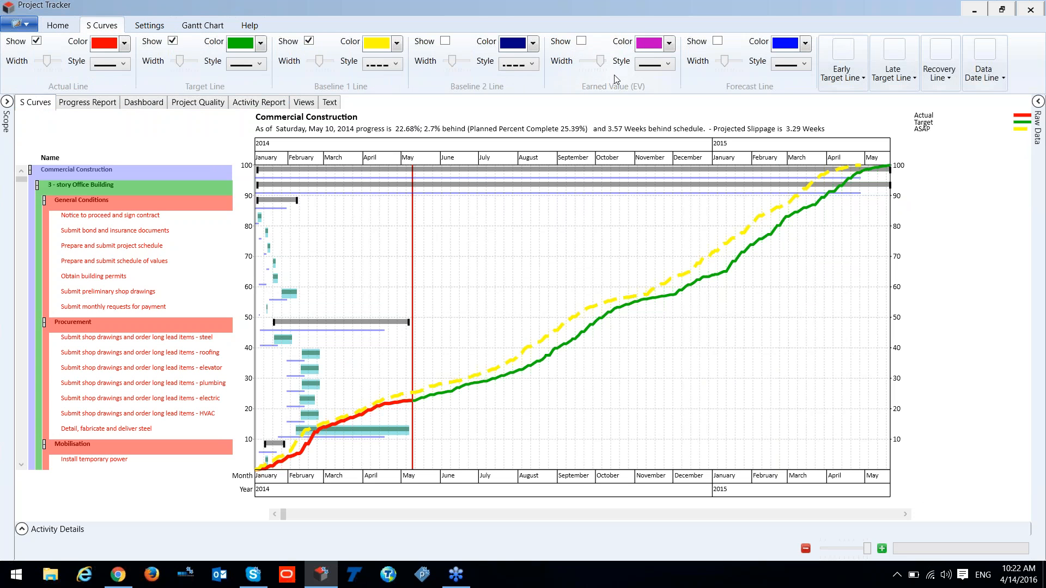
pyautogui.click(581, 41)
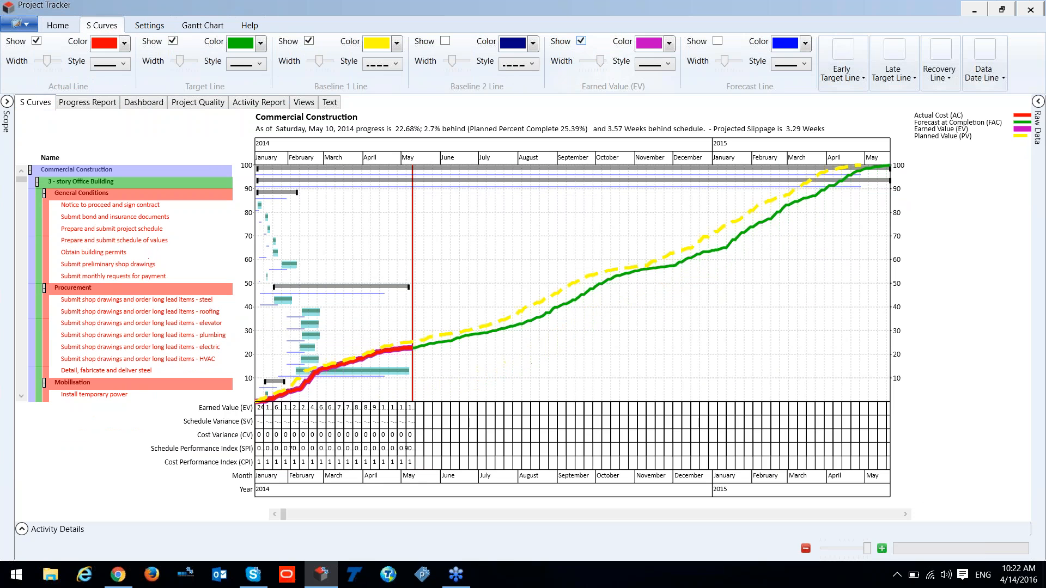
pyautogui.click(583, 41)
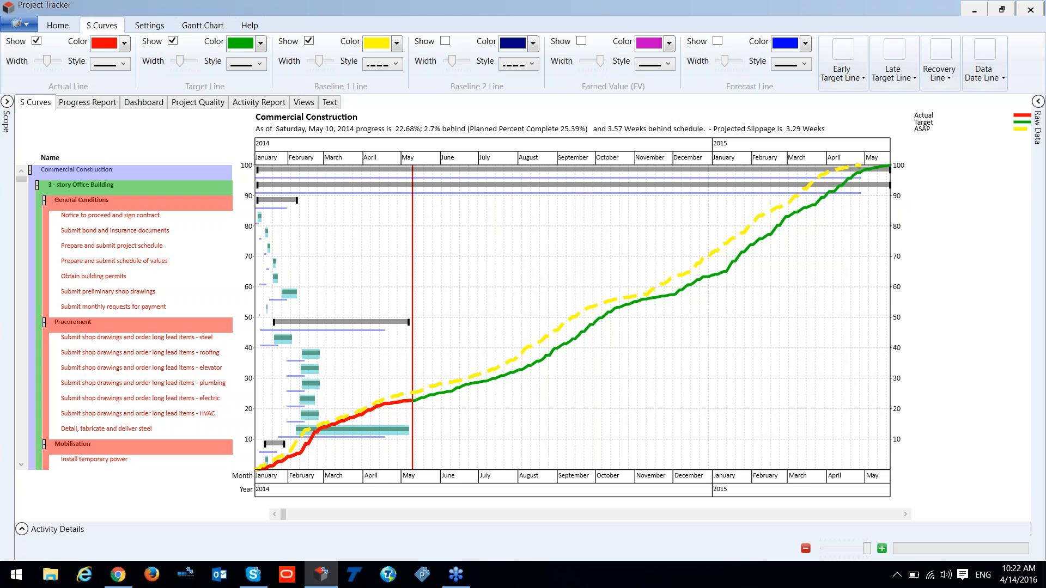